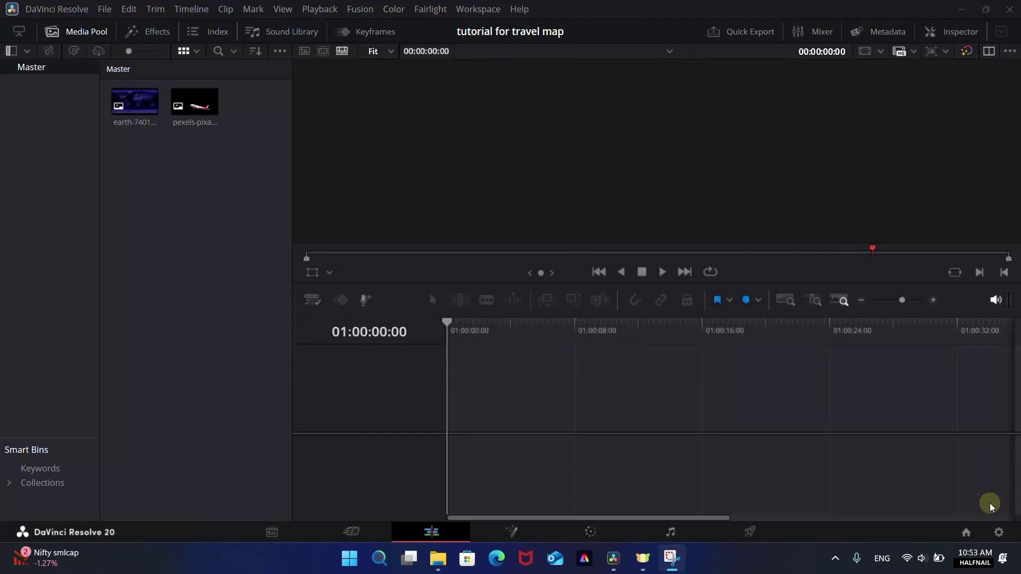
Check the project settings, then preview the earth map and airplane images in the Media Pool.
click(998, 527)
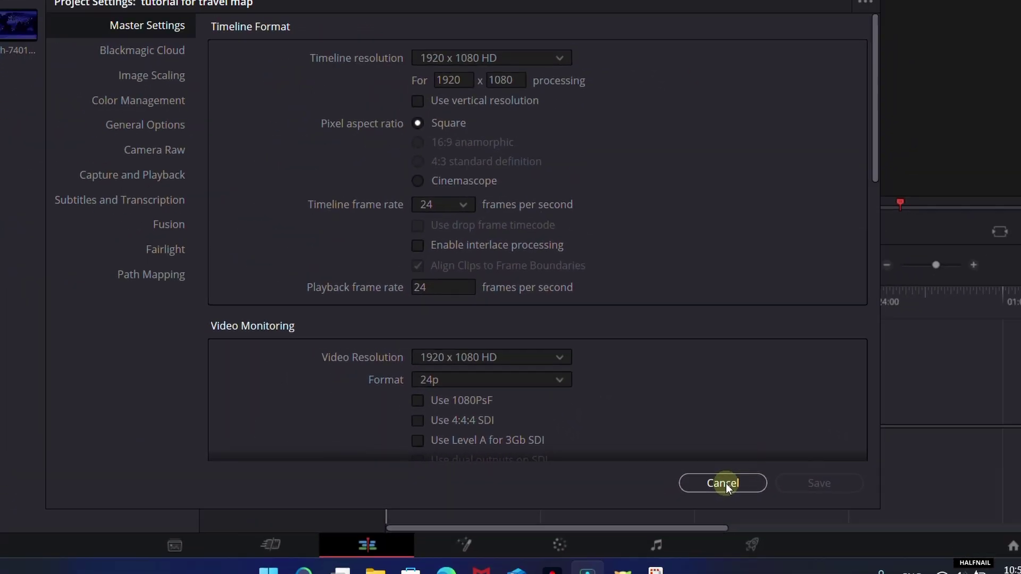
click(725, 483)
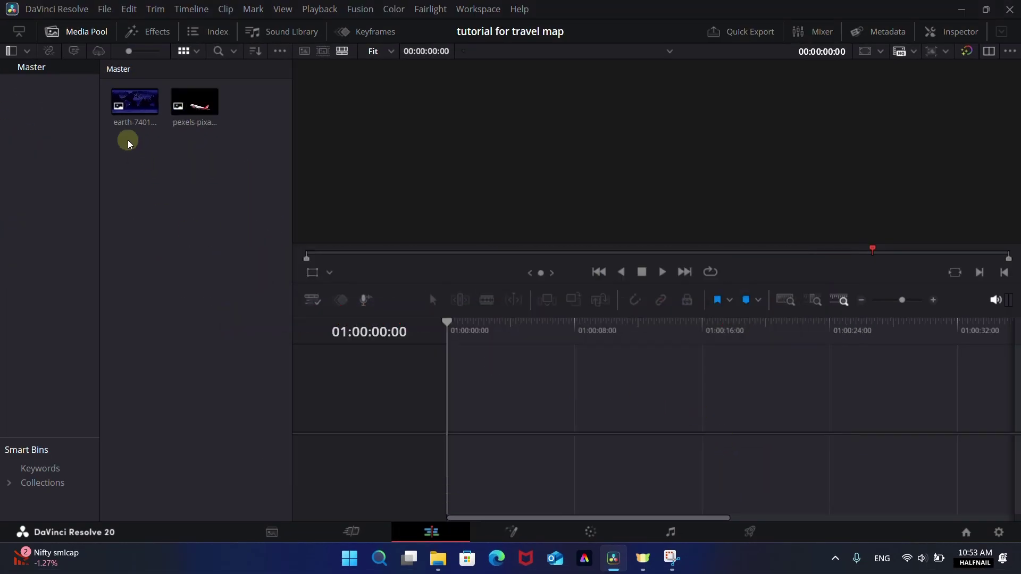
click(126, 106)
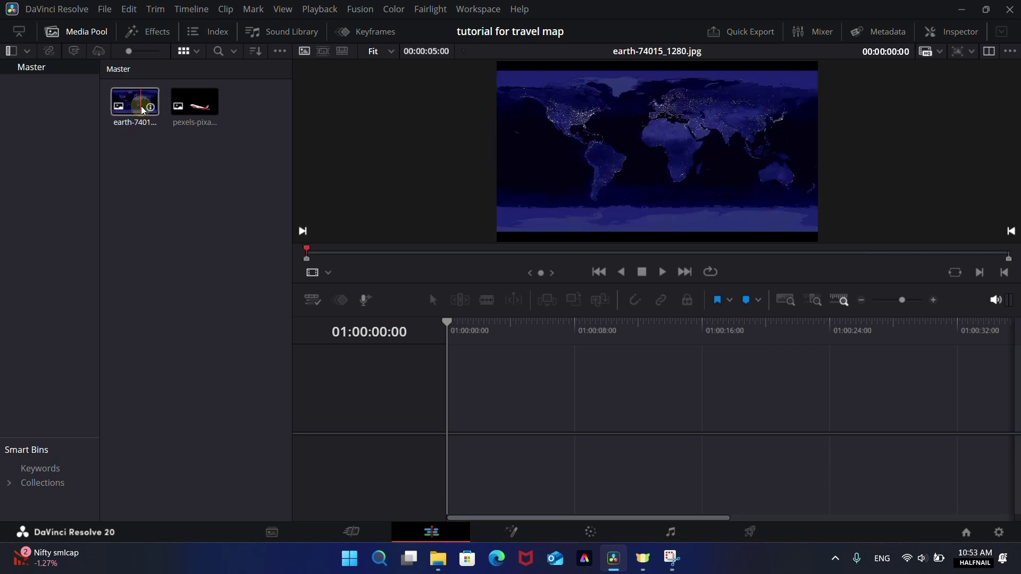
click(200, 111)
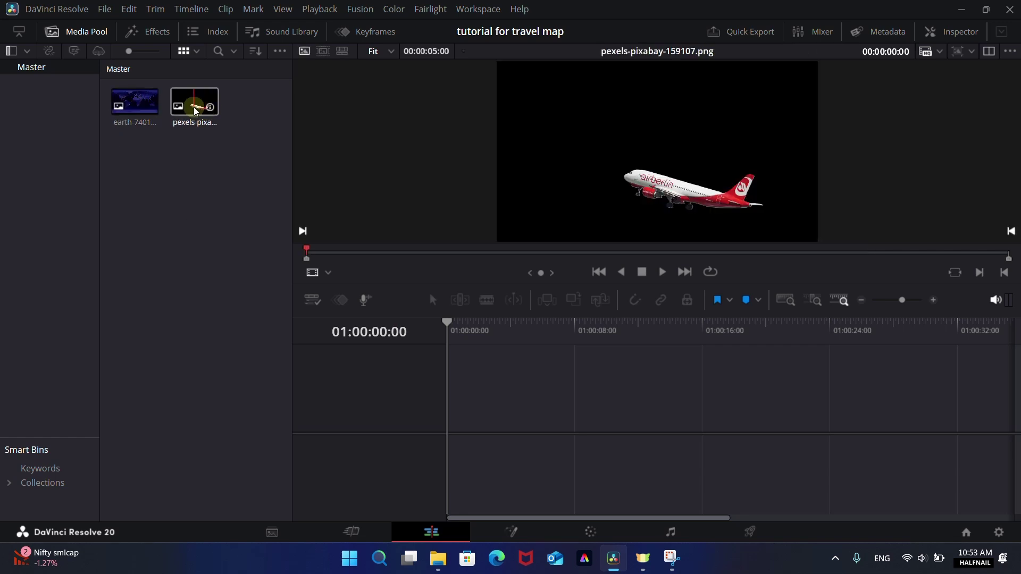
click(175, 408)
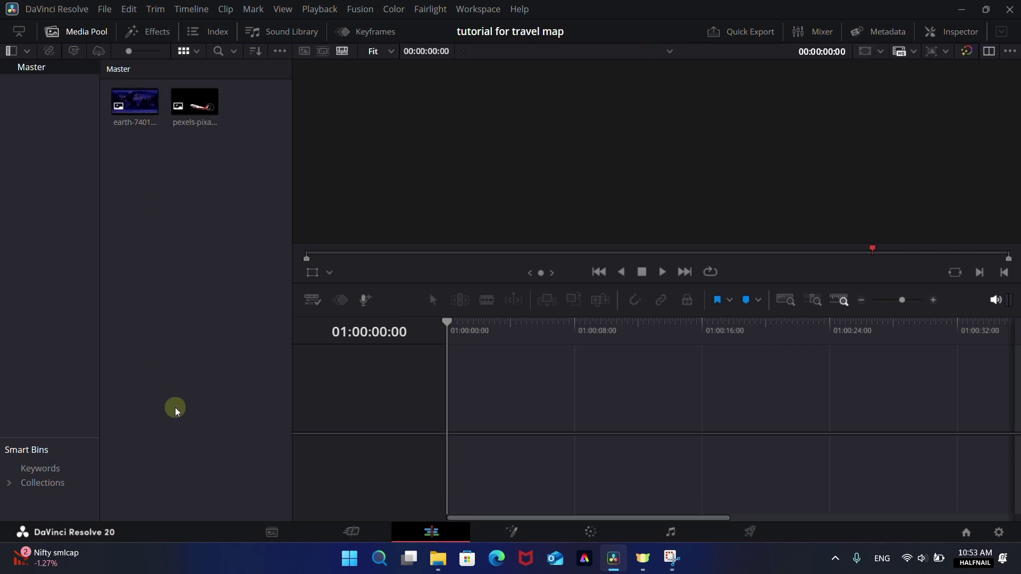
Create Fusion Composition 1, place it on a new timeline, and open it on the Fusion page.
right_click(155, 189)
click(189, 248)
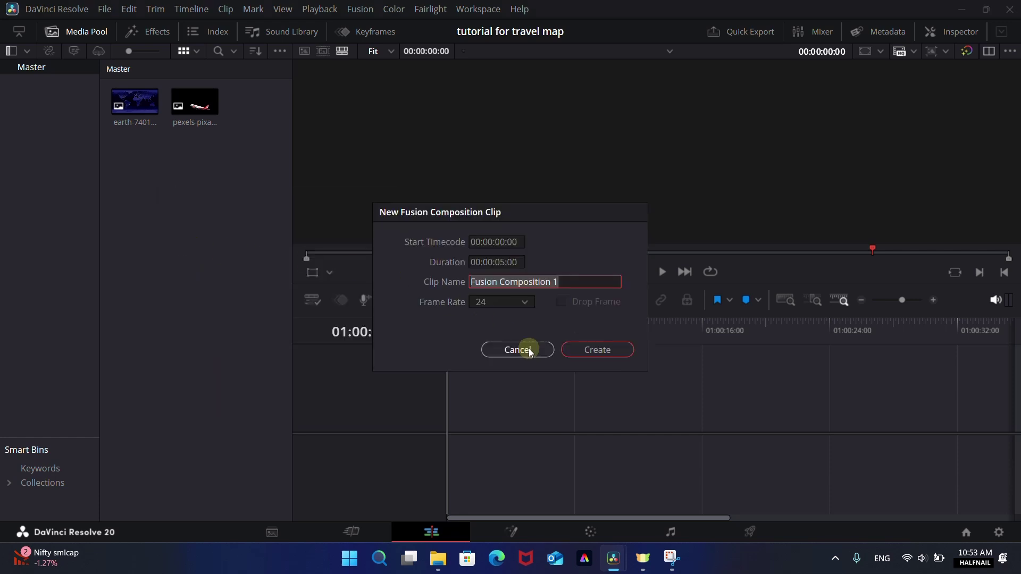
click(602, 353)
drag(195, 101, 475, 426)
right_click(475, 427)
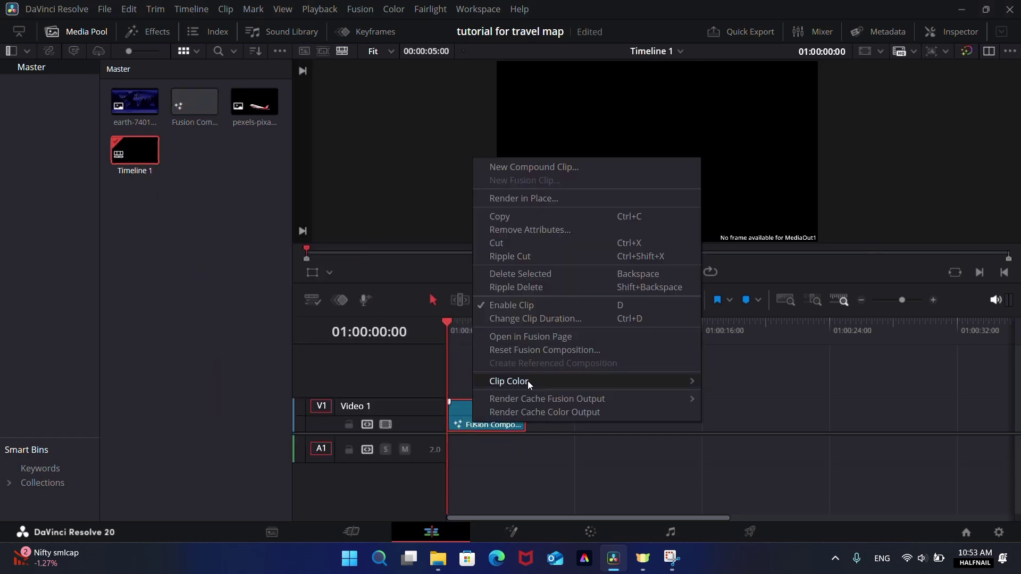
click(525, 337)
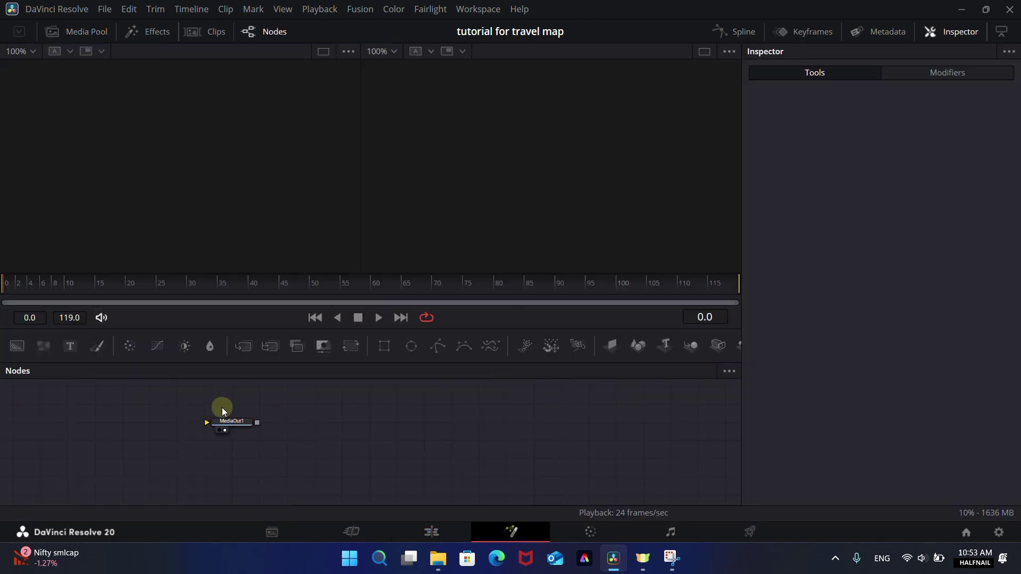
Add a Background node next to MediaOut1 and bring the earth map in as MediaIn1.
drag(515, 433, 568, 437)
drag(17, 347, 572, 447)
click(74, 33)
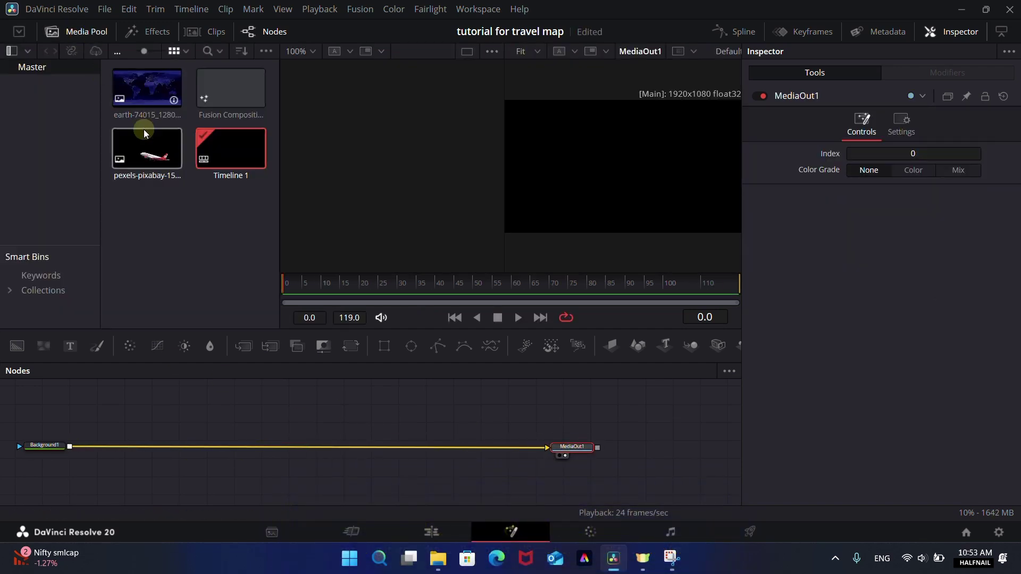
drag(146, 410, 147, 410)
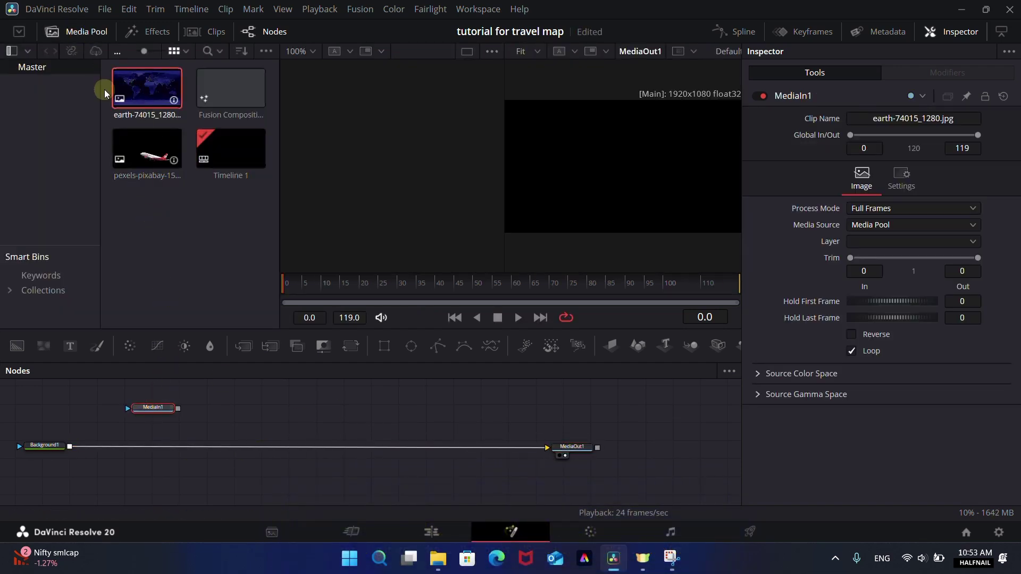
click(69, 35)
Show MediaIn1 in the left viewer and inspect Background1's settings.
key(1)
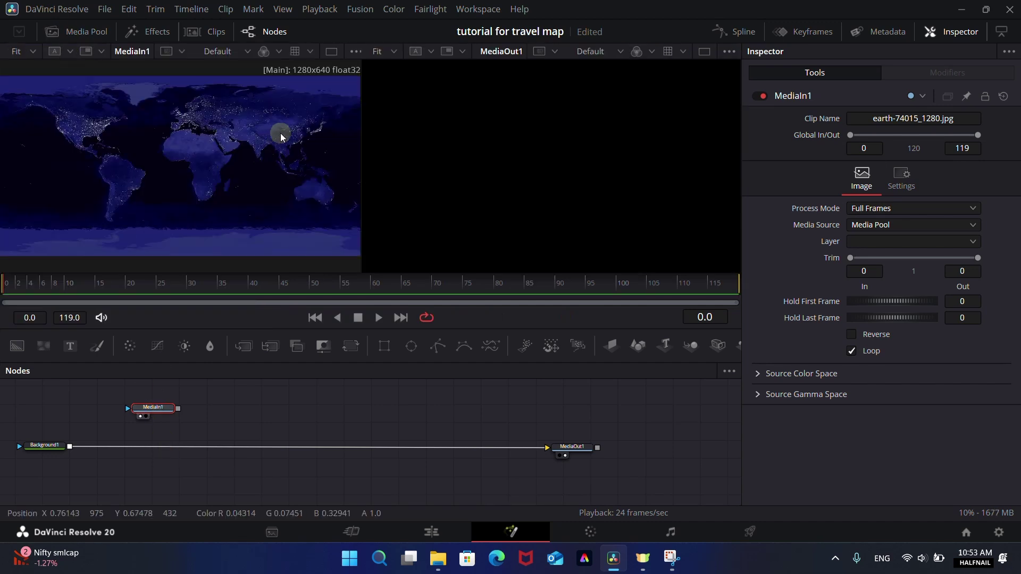
scroll(314, 95, down, 1)
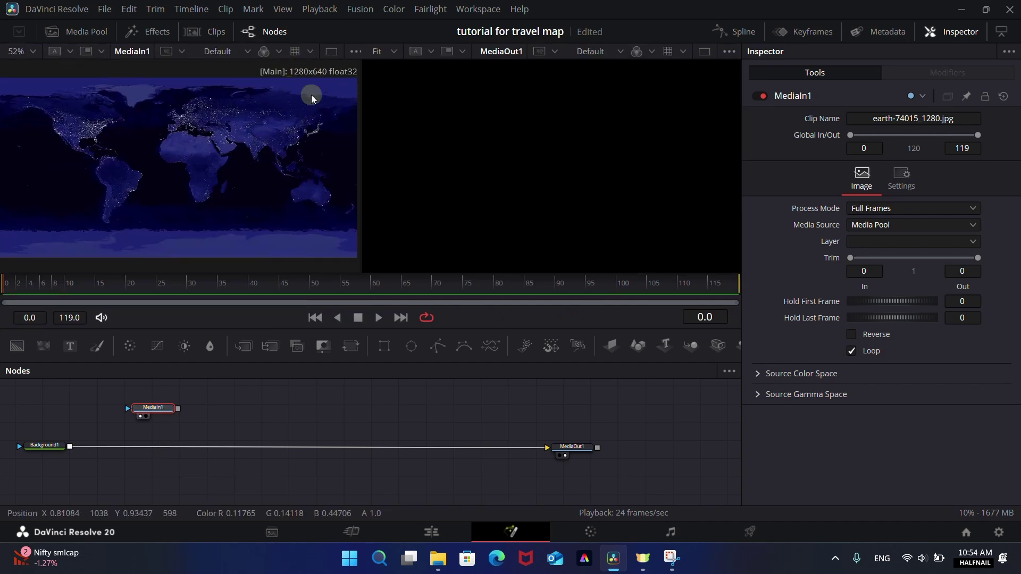
click(46, 445)
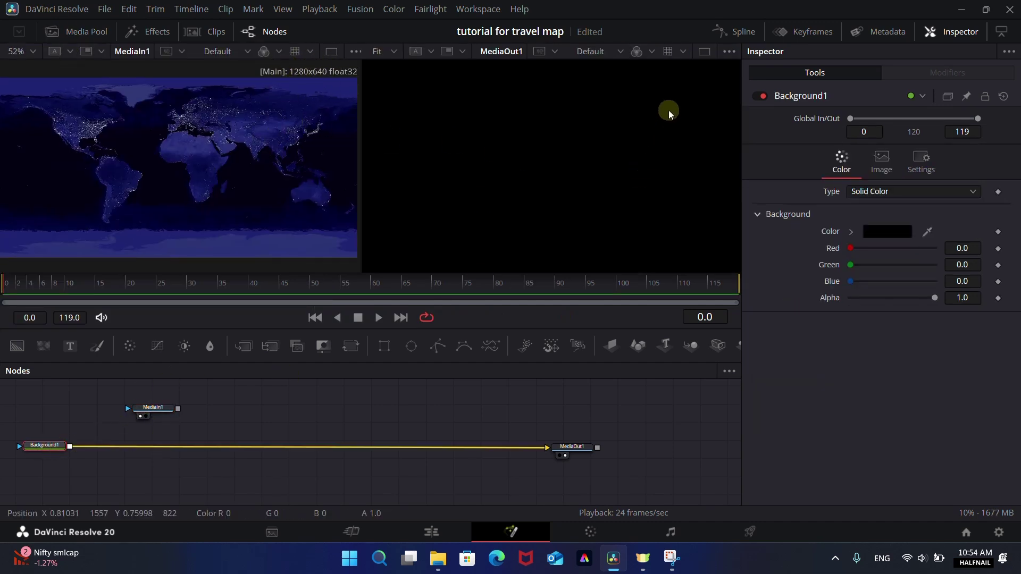
scroll(649, 172, down, 1)
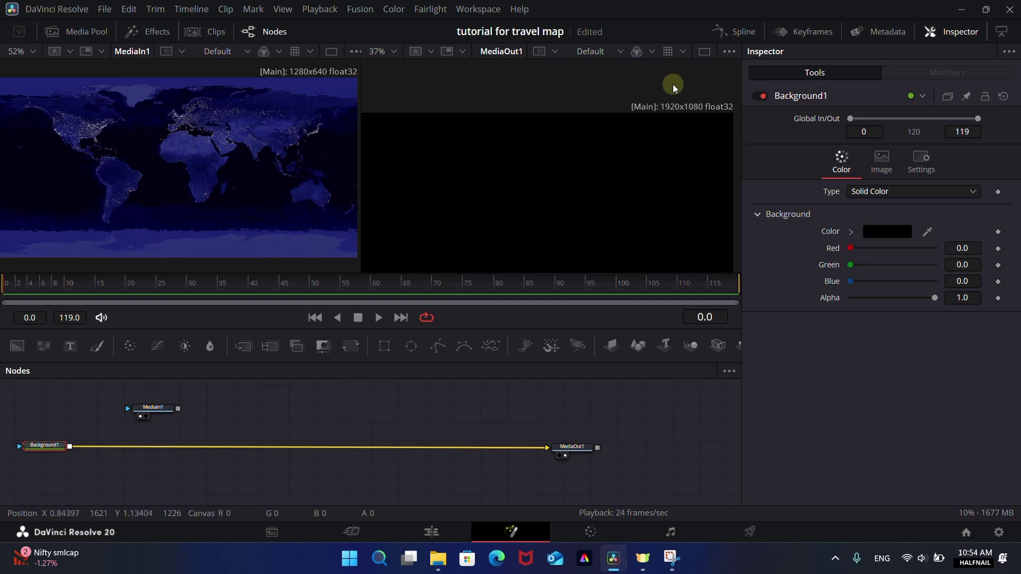
scroll(575, 189, down, 1)
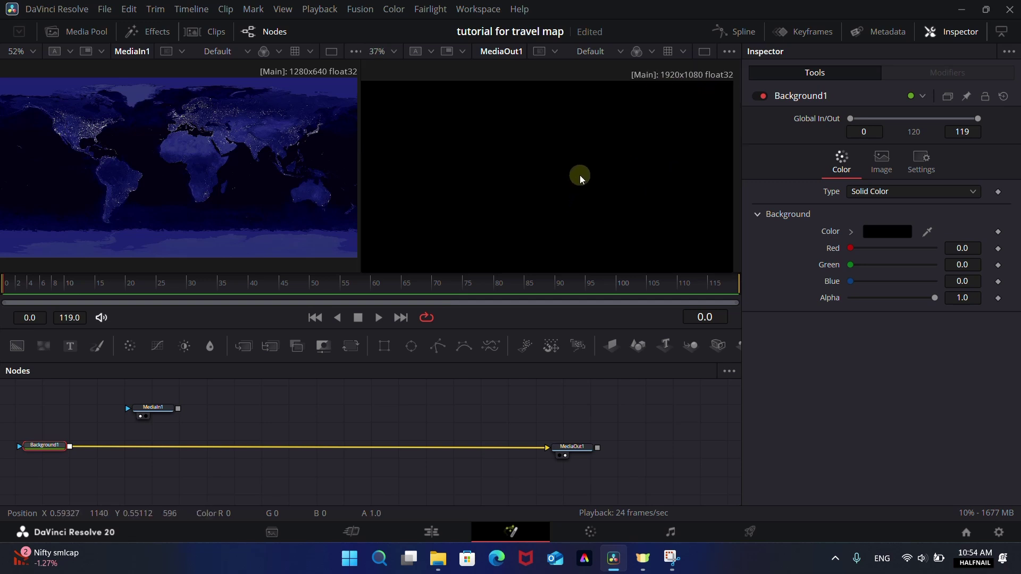
Merge the earth map over Background1 and insert a Transform at Size 1.704 to fill the frame.
drag(177, 408, 71, 449)
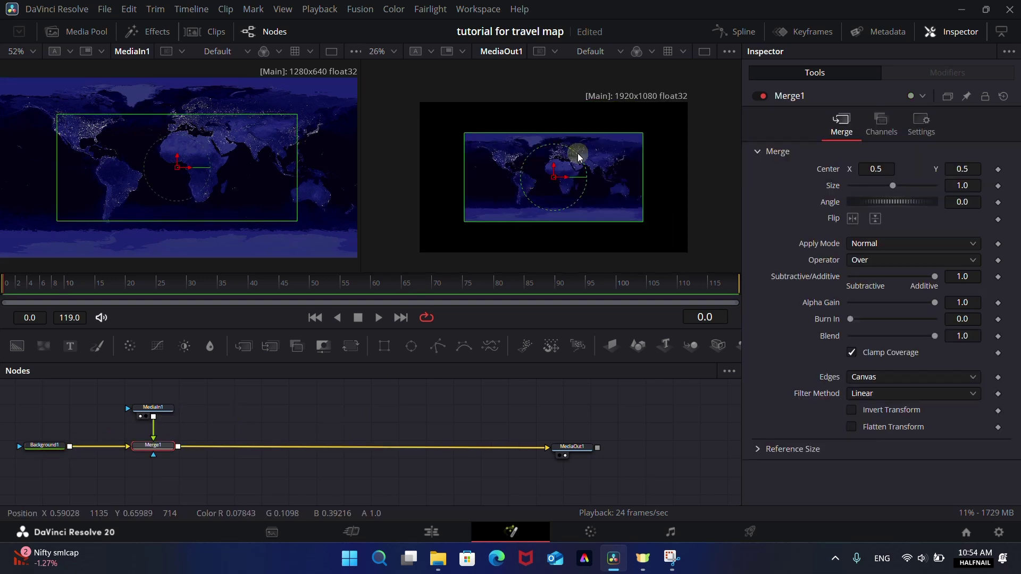
drag(160, 414, 160, 403)
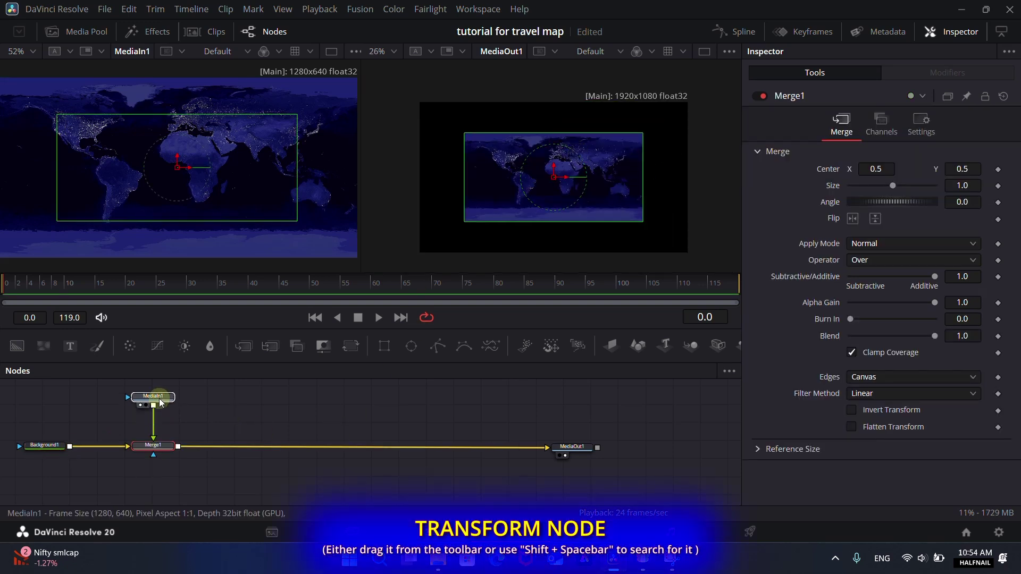
drag(350, 346, 154, 416)
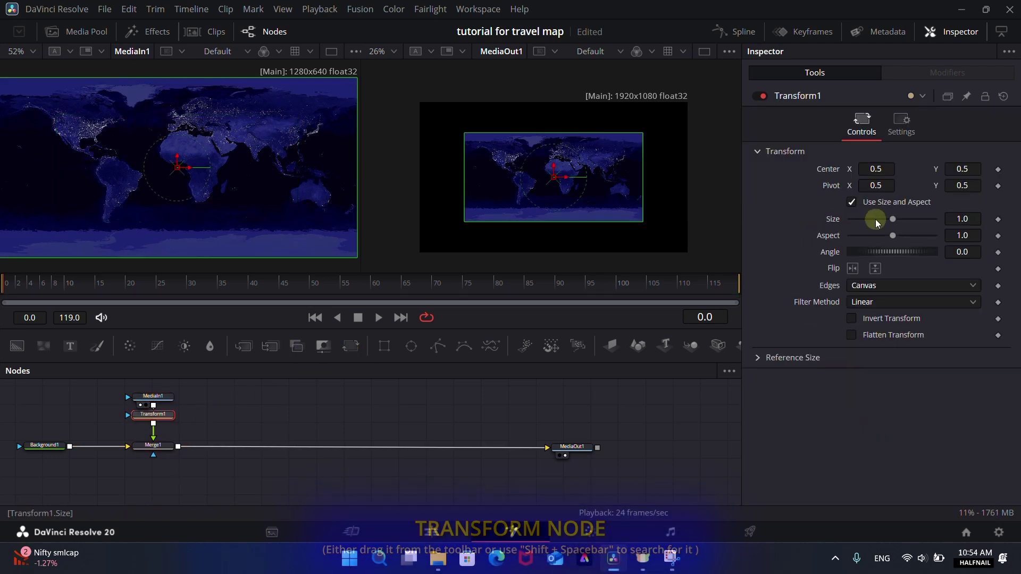
drag(963, 218, 930, 260)
click(509, 94)
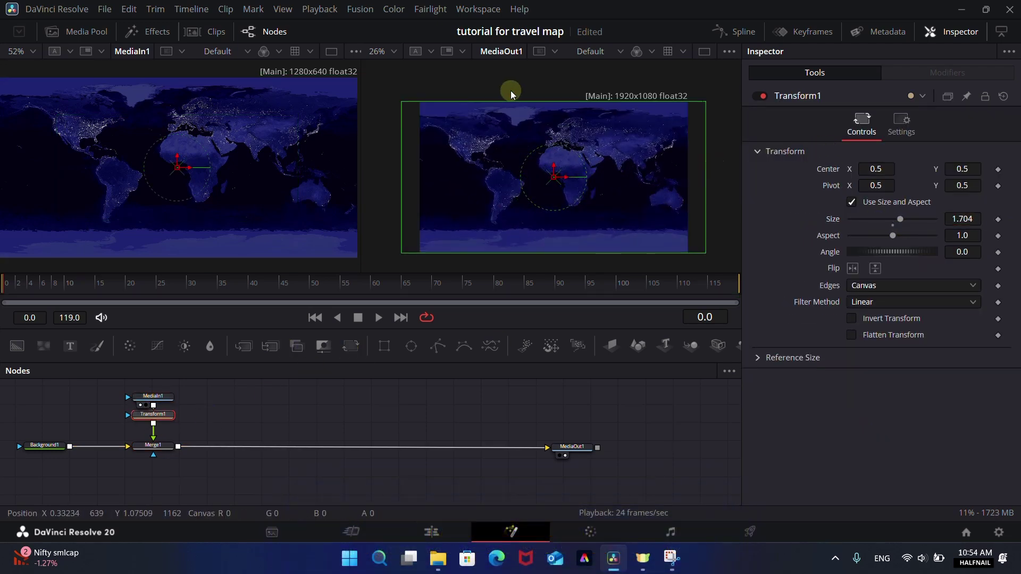
click(413, 424)
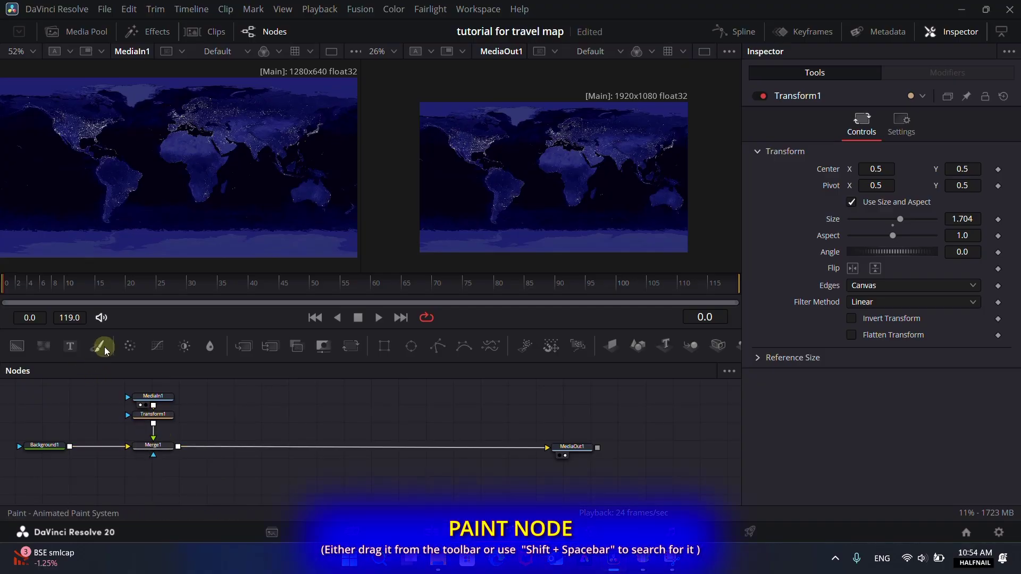
Add Paint1 after Merge1 and draw a white polyline stroke from India to California.
mouse_move(97, 346)
mouse_down()
mouse_move(249, 431)
mouse_move(238, 446)
mouse_up()
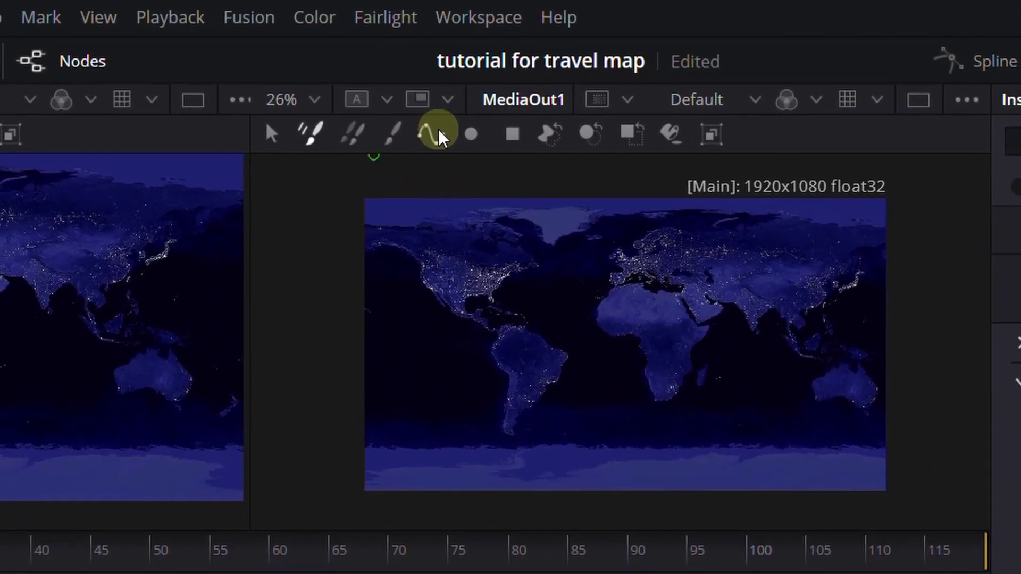
click(439, 134)
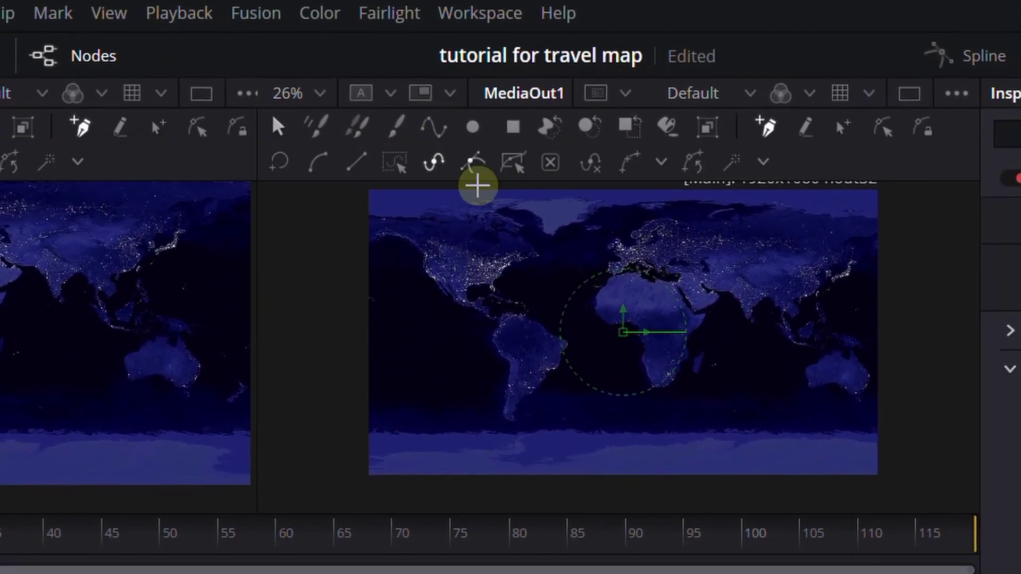
scroll(770, 313, up, 2)
scroll(760, 295, up, 2)
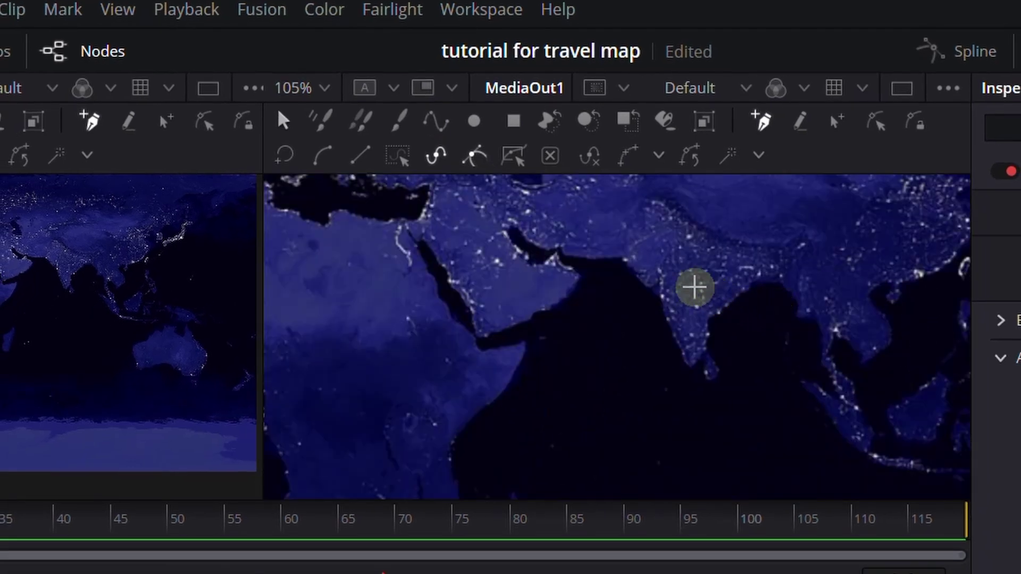
click(671, 299)
scroll(595, 347, down, 4)
scroll(313, 316, up, 5)
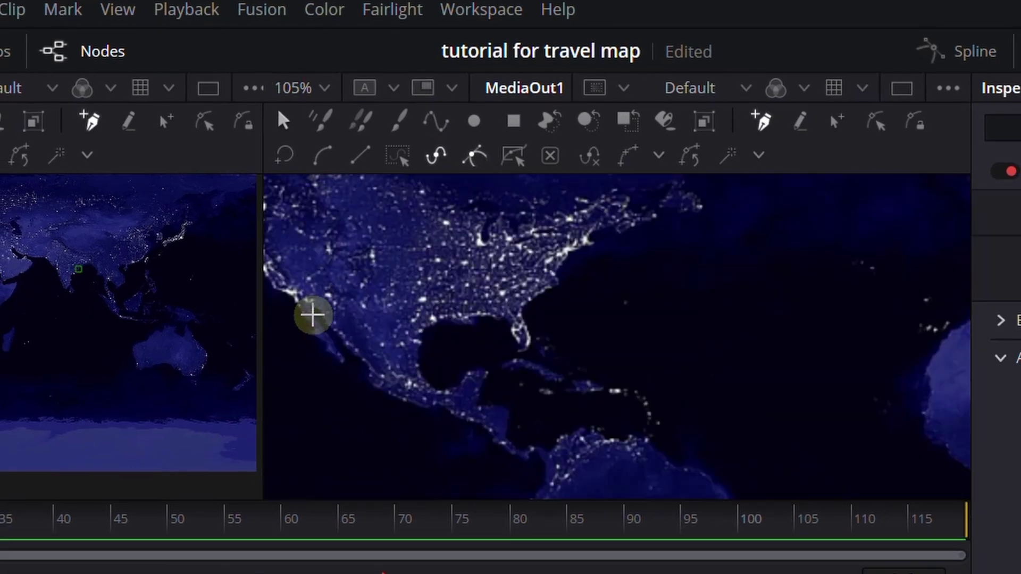
click(293, 277)
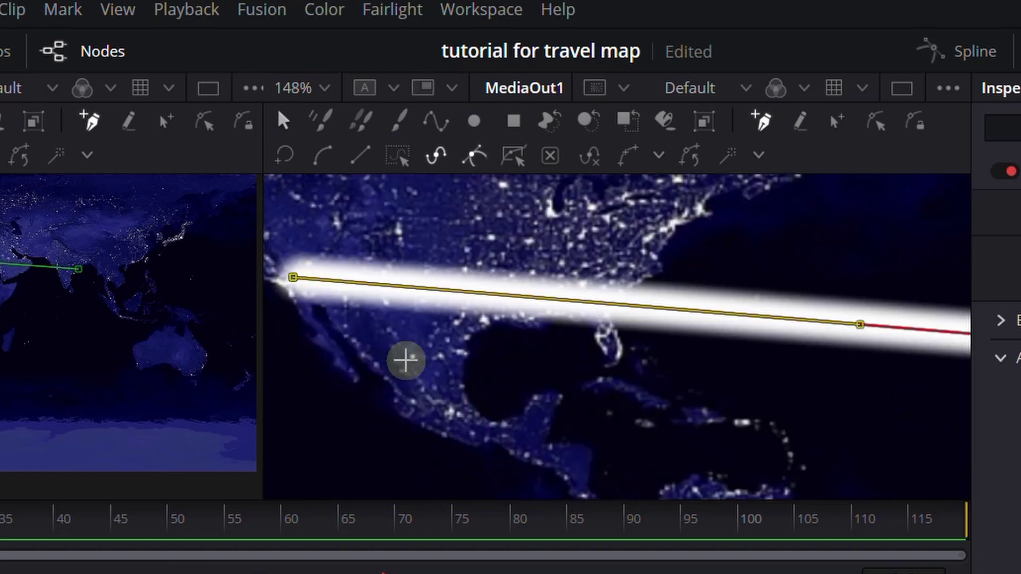
scroll(402, 360, down, 3)
scroll(337, 301, up, 3)
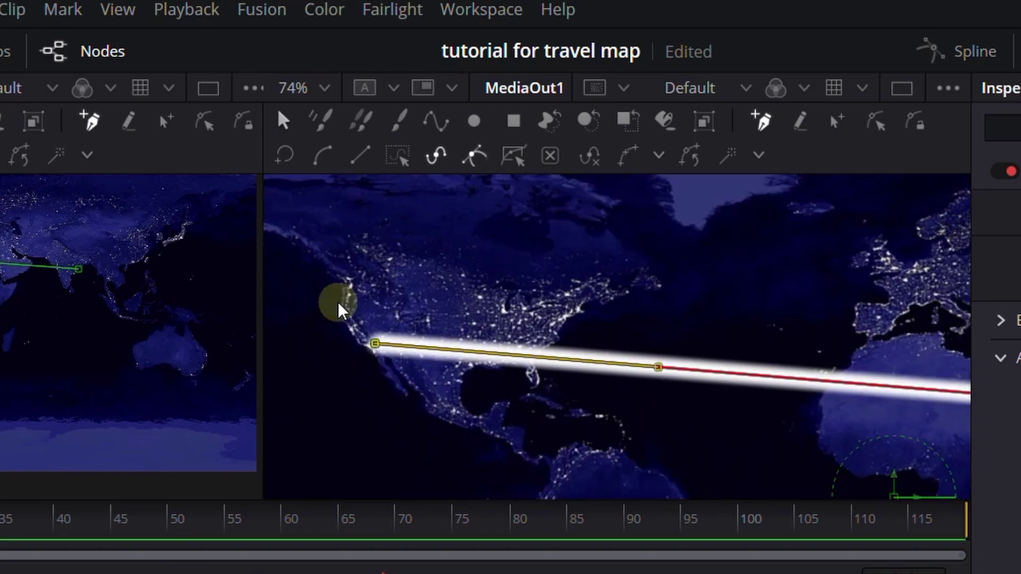
scroll(394, 415, up, 2)
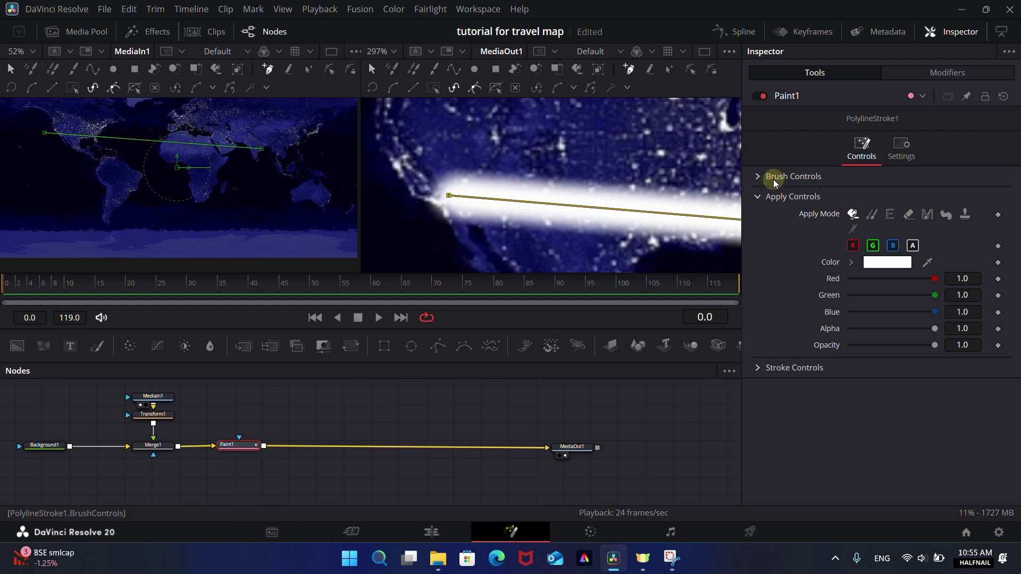
Set the stroke's Brush Shape to the hard circle in Brush Controls.
click(758, 177)
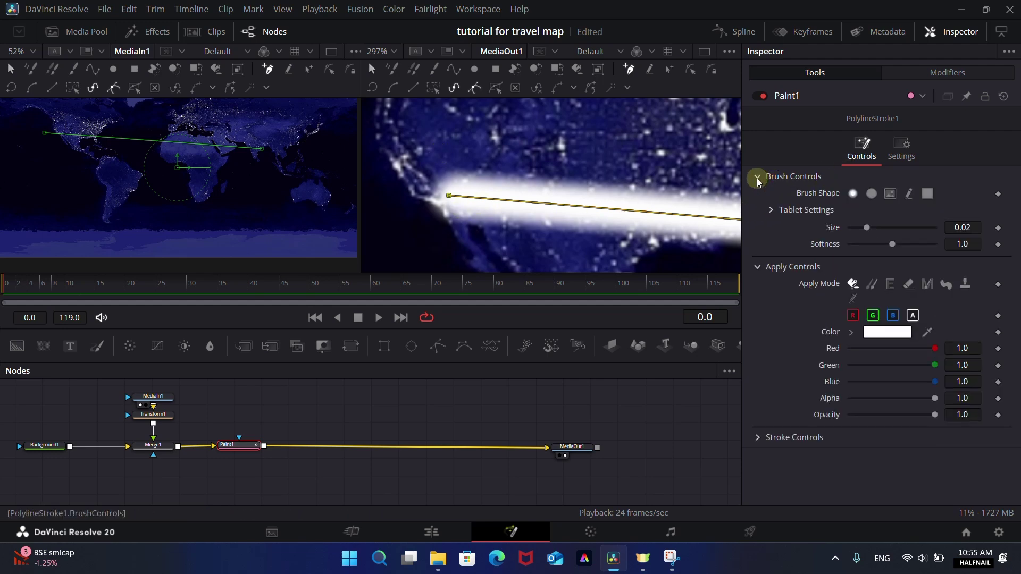
click(872, 193)
click(928, 194)
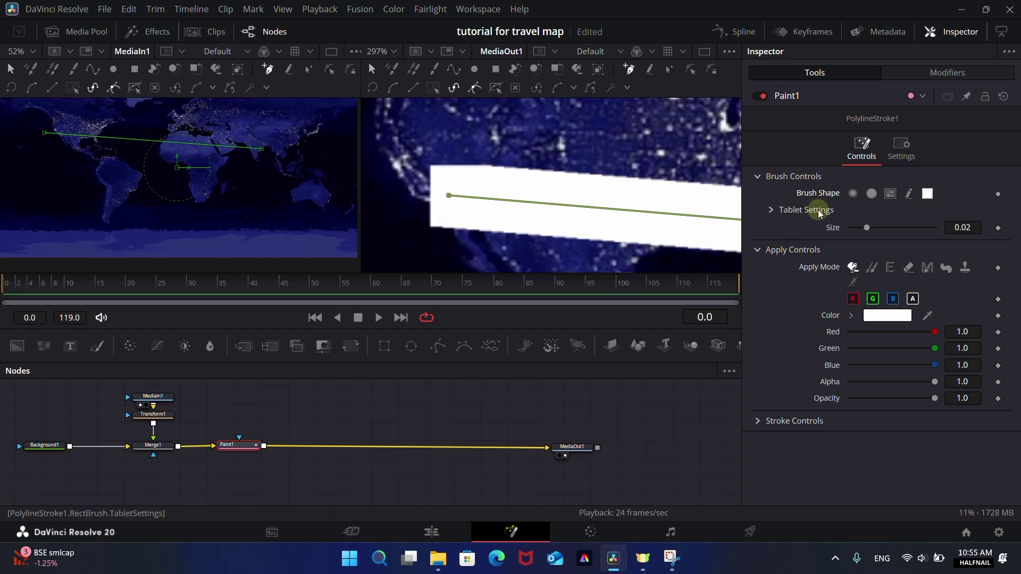
click(872, 193)
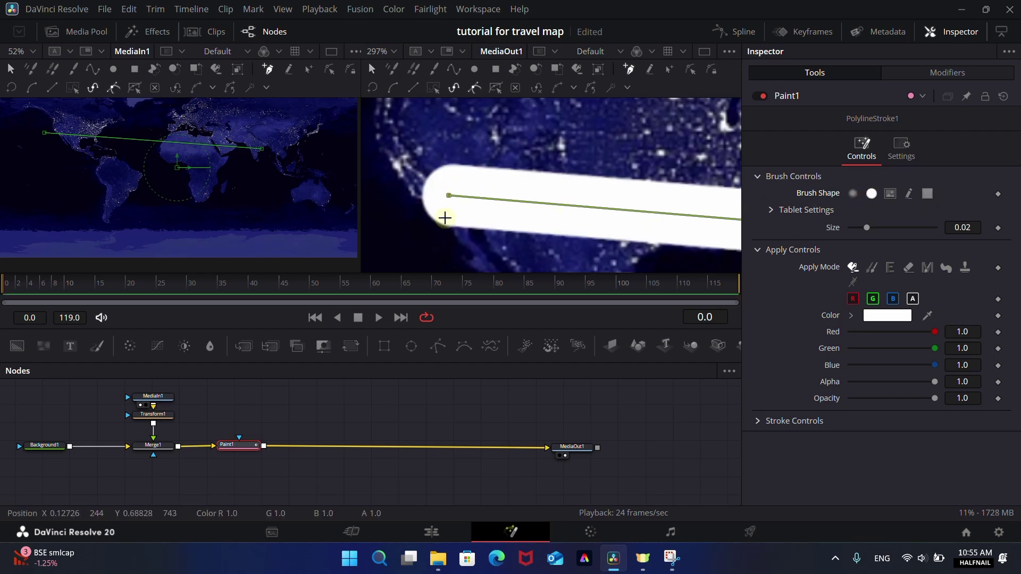
Thin the stroke to size 0.0067 and finish the straight flight stroke over North America.
drag(974, 227, 877, 231)
scroll(605, 220, down, 2)
scroll(605, 220, down, 3)
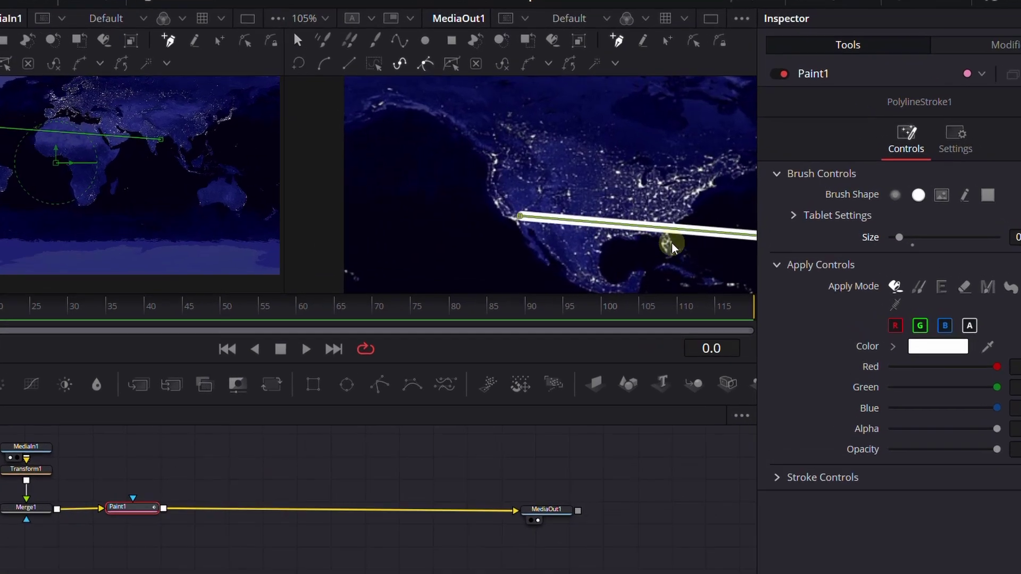
drag(685, 311, 422, 292)
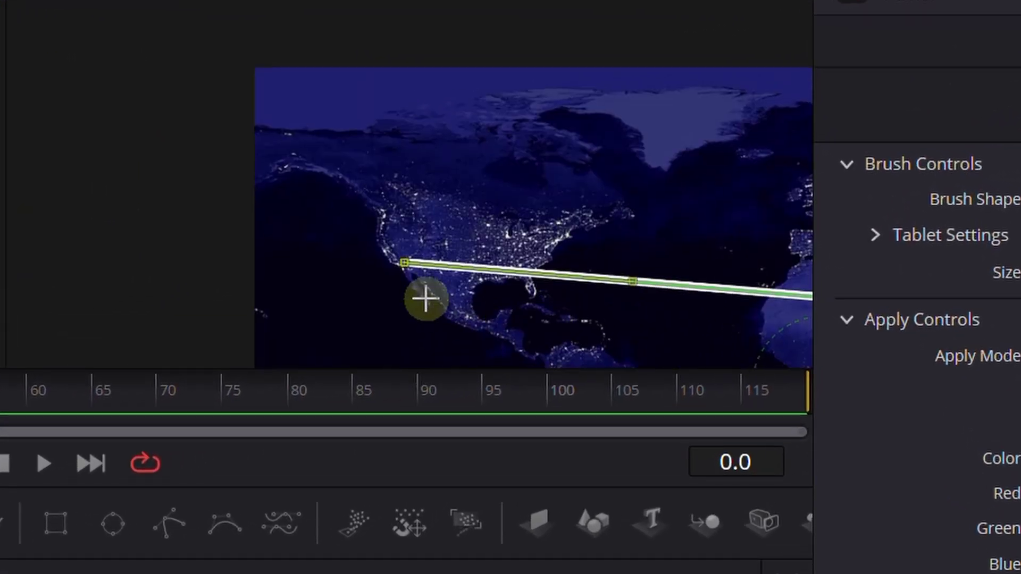
scroll(432, 284, up, 3)
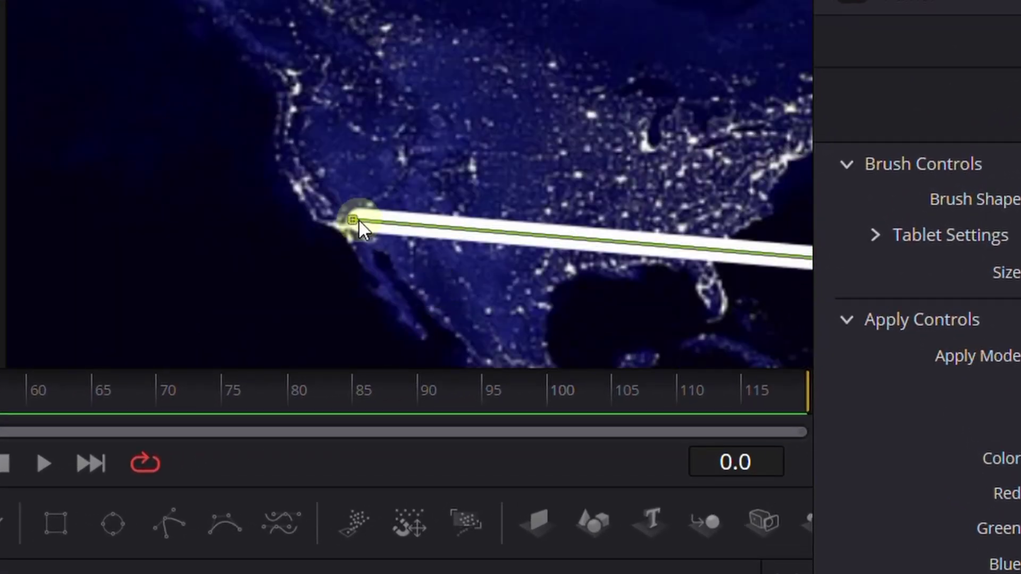
click(352, 219)
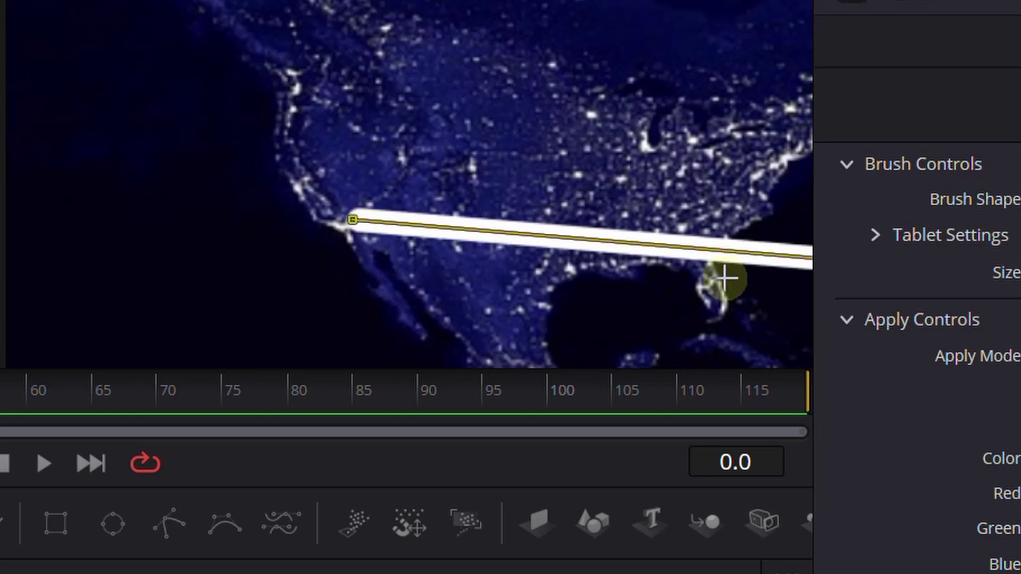
Bend the stroke into an upward arc by dragging tangent handles at both ends.
scroll(563, 264, up, 2)
scroll(597, 271, down, 2)
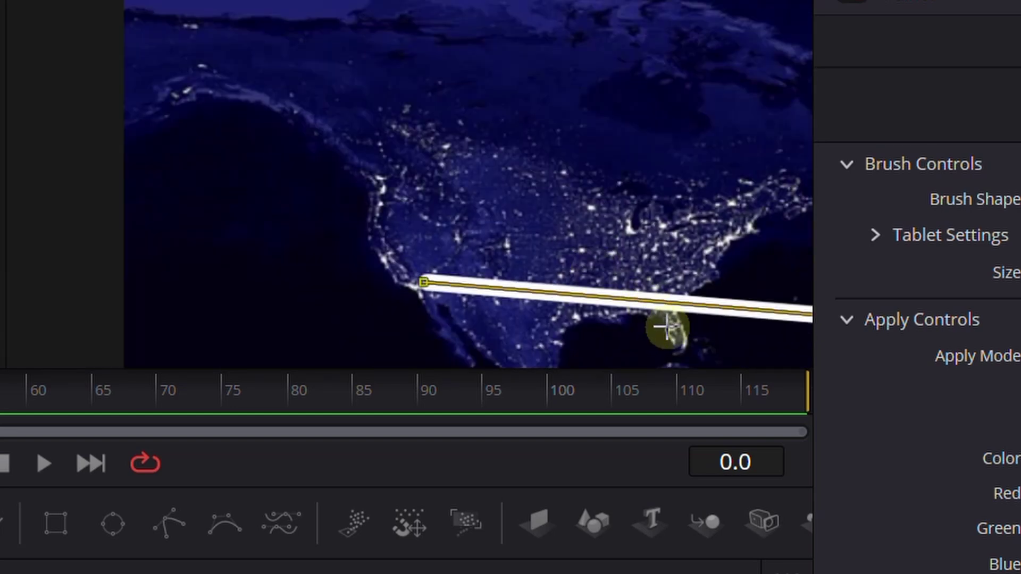
drag(666, 331, 474, 280)
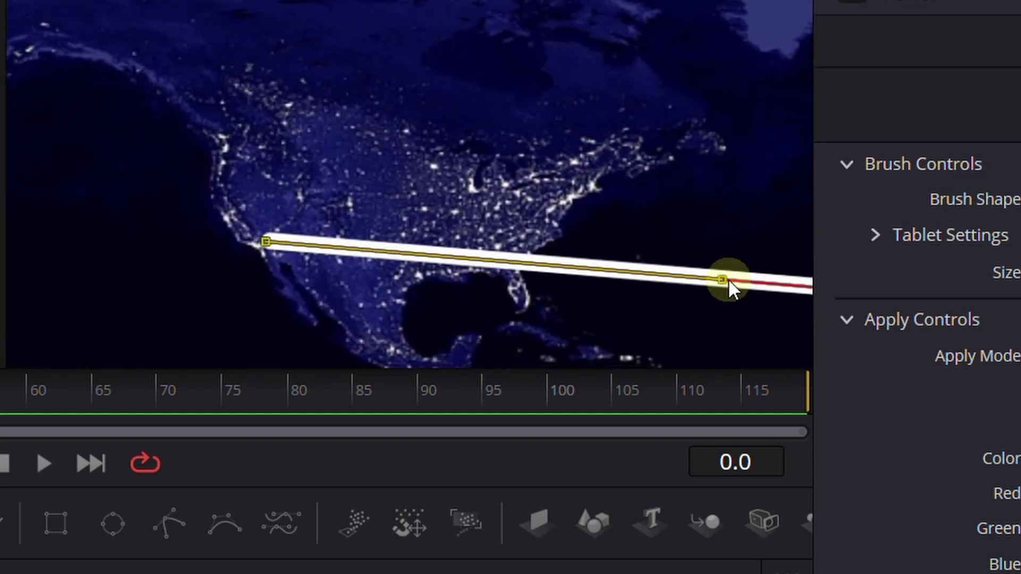
drag(726, 279, 680, 102)
scroll(608, 349, down, 3)
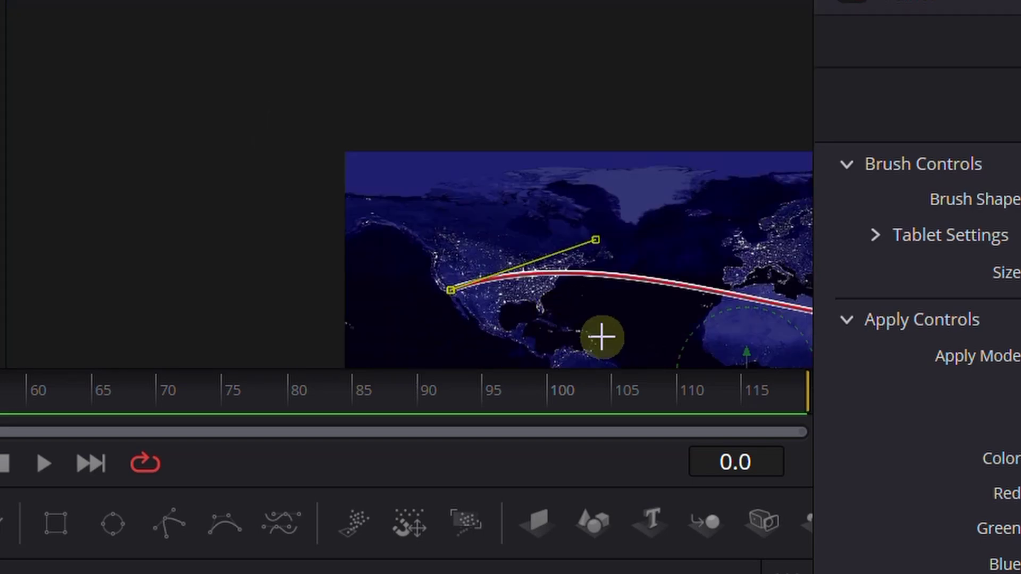
scroll(467, 296, up, 1)
scroll(257, 225, up, 1)
scroll(612, 263, up, 1)
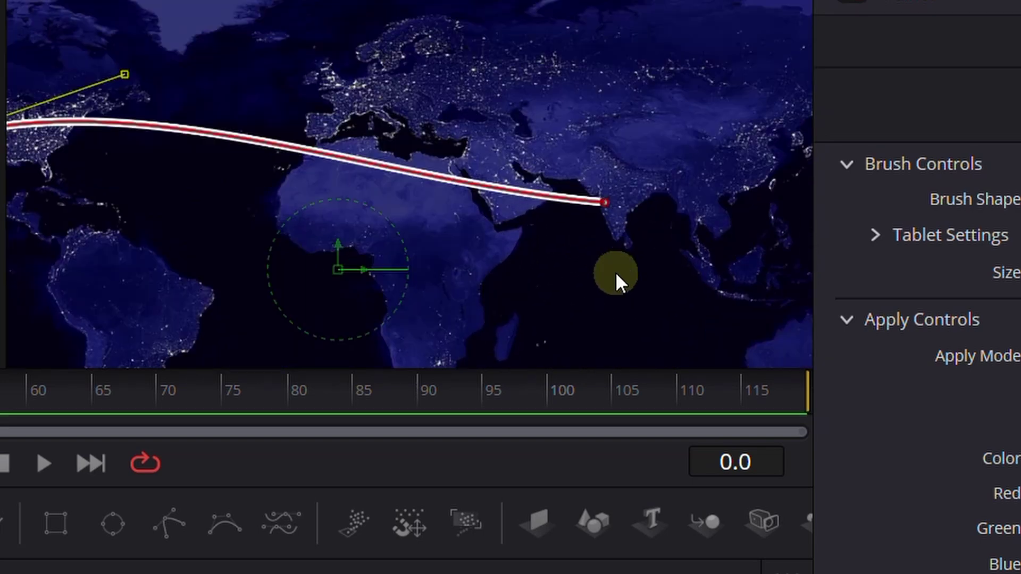
click(606, 202)
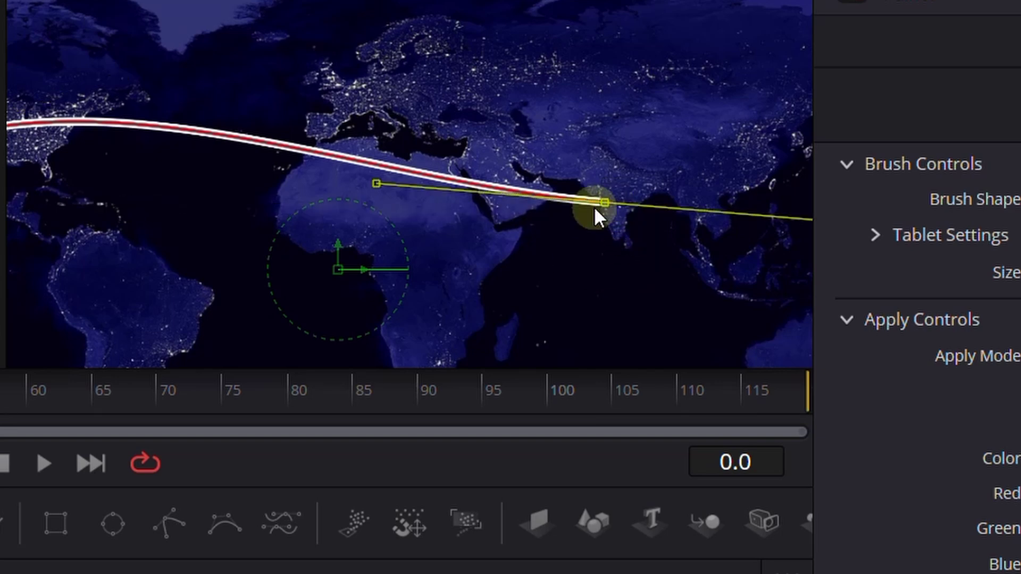
drag(376, 183, 409, 91)
scroll(195, 187, down, 3)
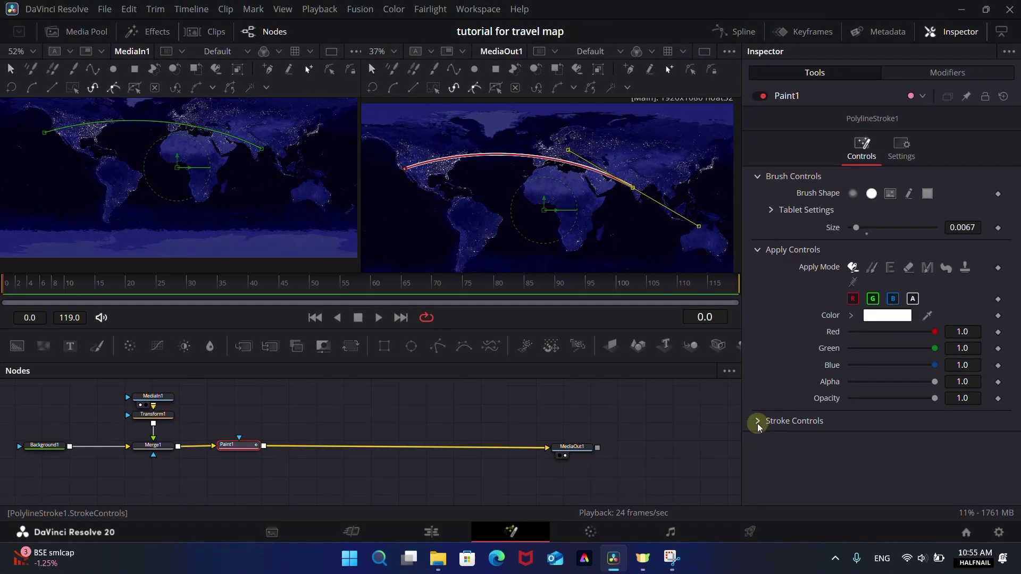
Set Stroke Controls Spacing to 1.0 so the path becomes separate dots.
click(758, 421)
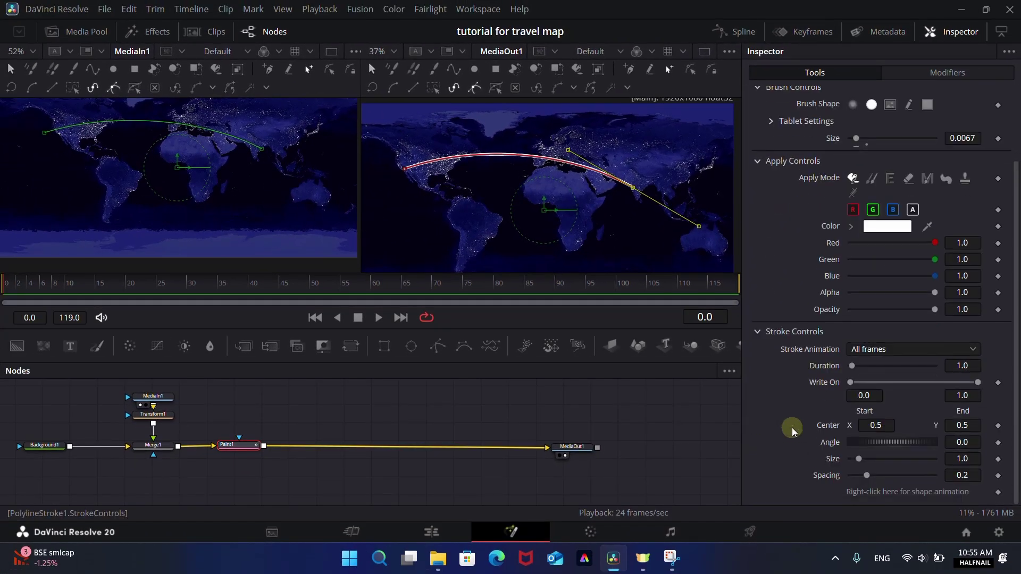
drag(883, 476, 935, 469)
click(568, 392)
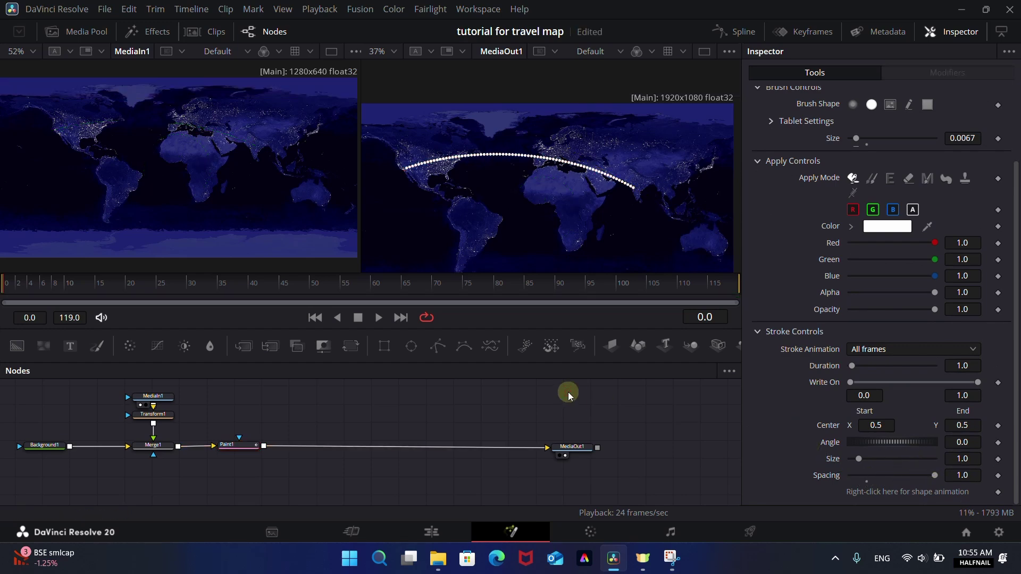
scroll(440, 175, up, 5)
scroll(439, 176, up, 5)
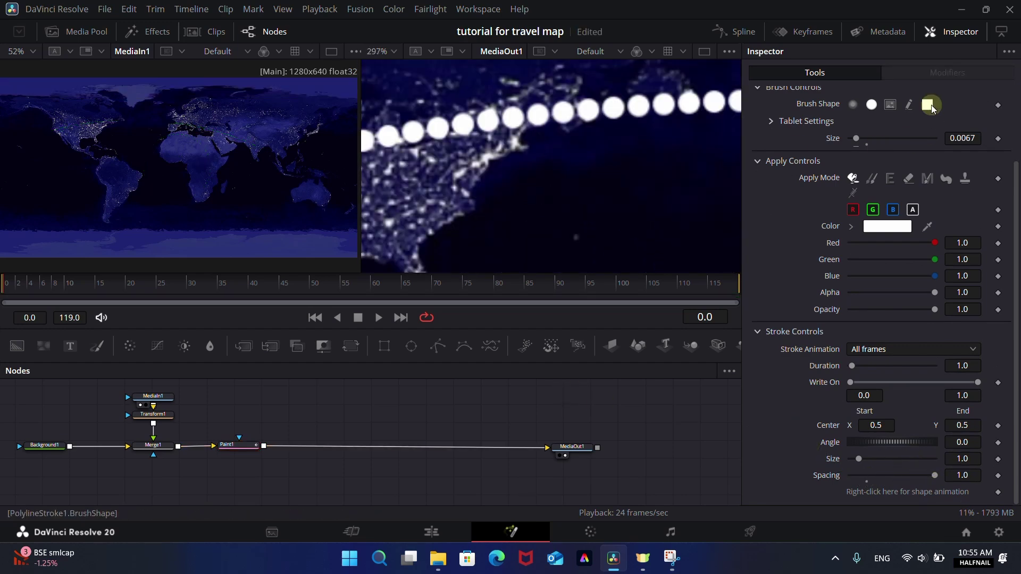
click(931, 104)
scroll(607, 136, down, 5)
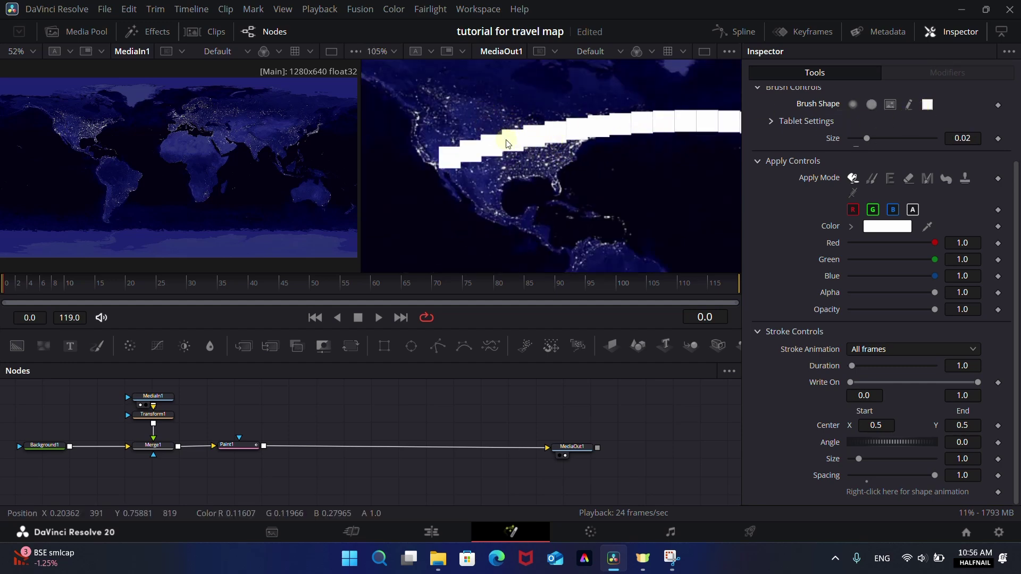
click(867, 106)
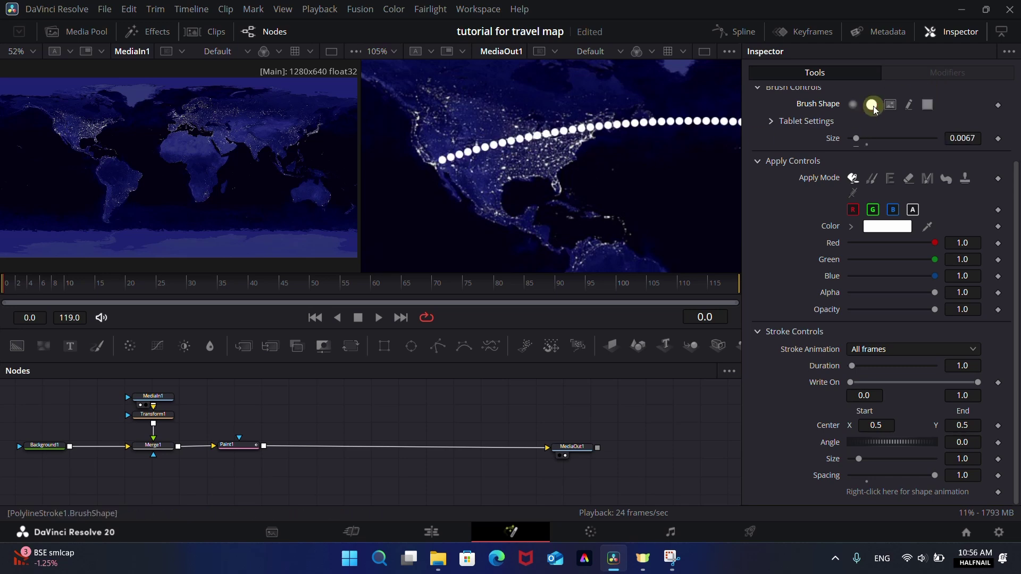
scroll(494, 151, down, 5)
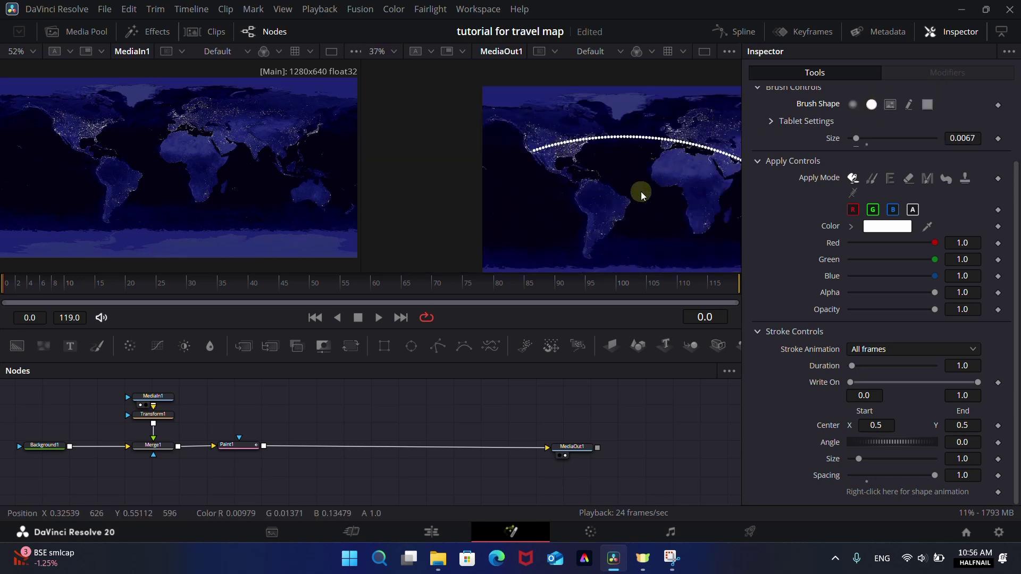
drag(644, 188, 446, 200)
click(241, 457)
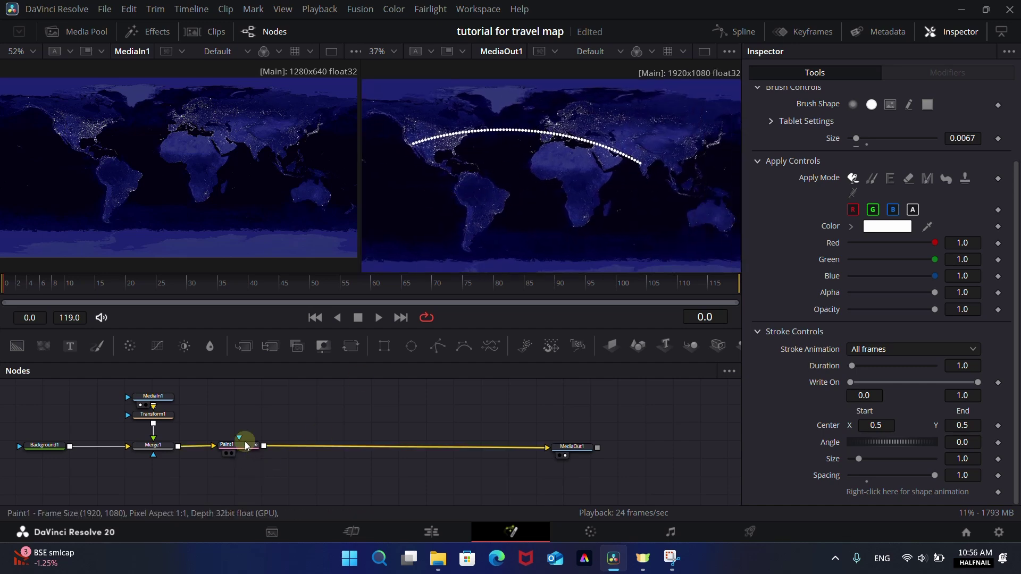
click(244, 446)
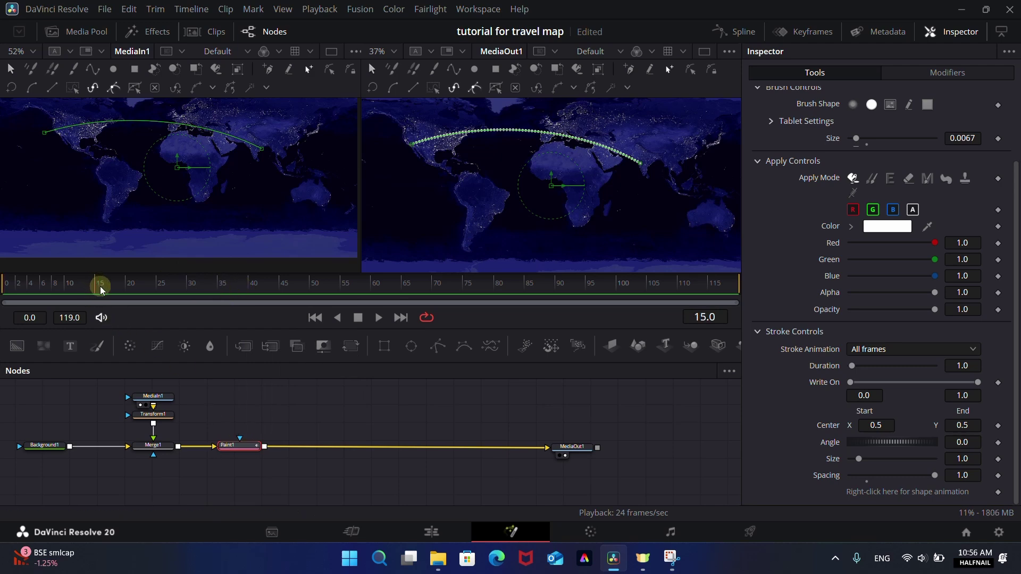
Keyframe Write On End from 0 at frame 15 to 1.0 at frame 75, then scrub to preview.
click(998, 382)
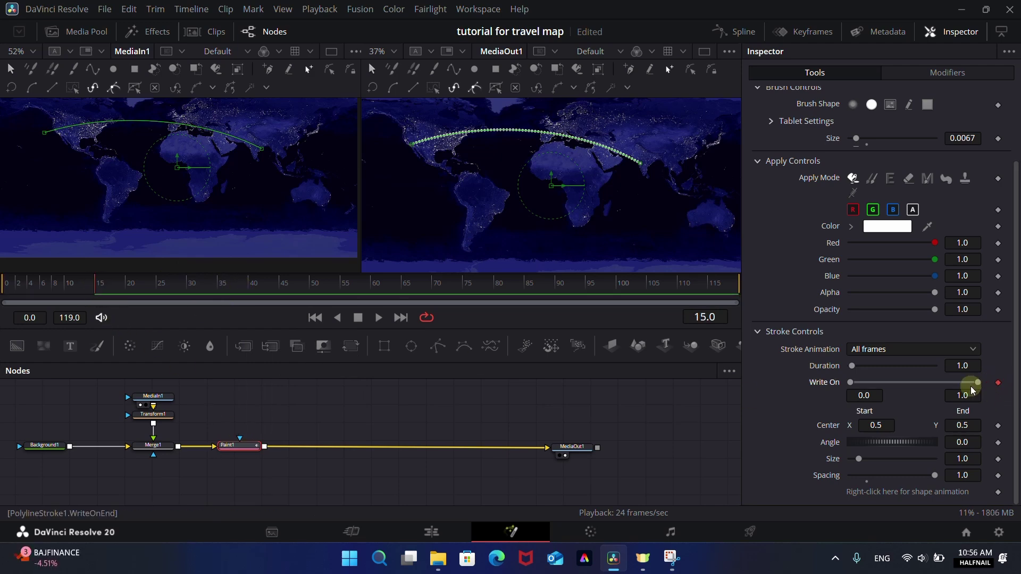
drag(977, 383, 853, 391)
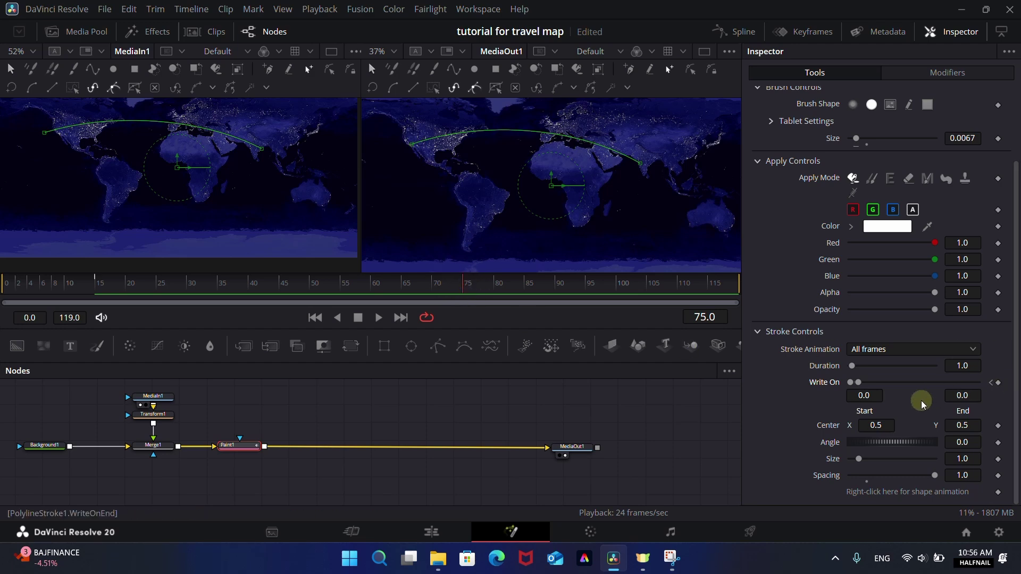
drag(862, 384, 987, 383)
mouse_move(227, 285)
mouse_down()
mouse_move(84, 282)
mouse_move(506, 282)
mouse_move(53, 286)
mouse_move(501, 283)
mouse_move(114, 282)
mouse_move(401, 283)
mouse_up()
Detach Paint1 from the map chain and feed it a new Background2 with Alpha 0.
click(250, 451)
drag(246, 451, 316, 418)
drag(16, 348, 245, 410)
drag(192, 250, 168, 165)
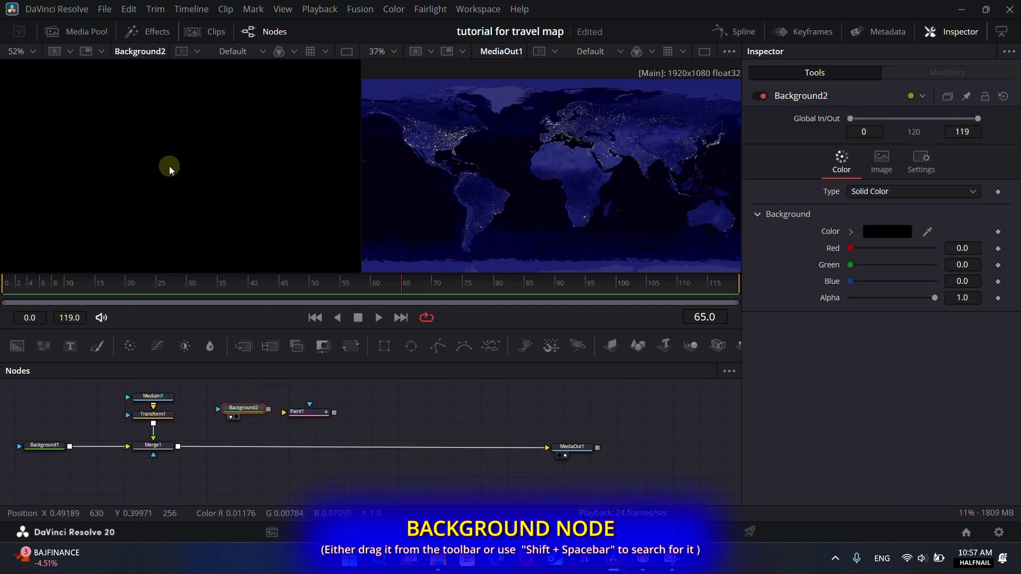
drag(268, 410, 301, 417)
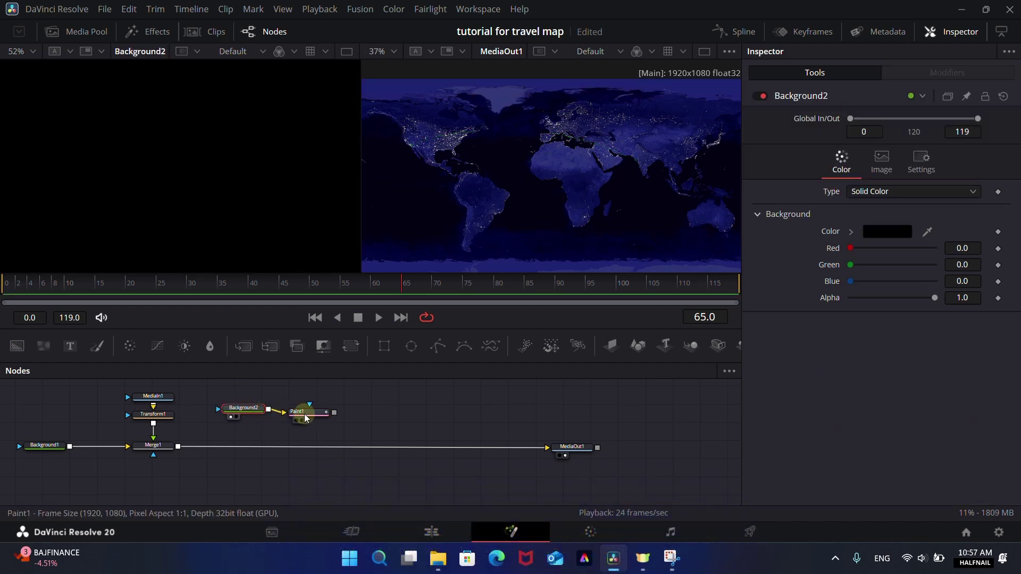
key(1)
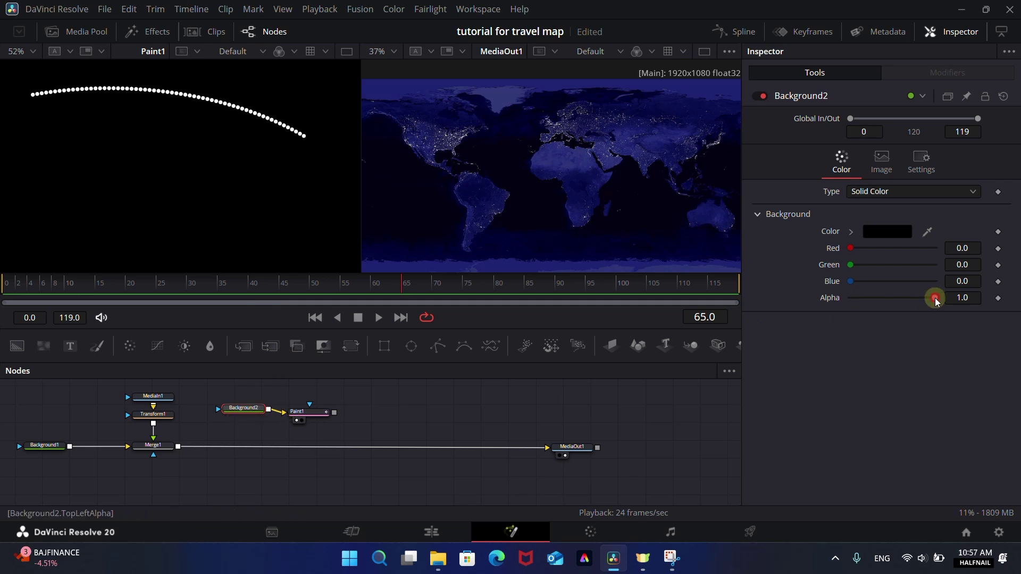
drag(936, 301, 791, 324)
Select Paint1 and search the tool list for the drop shadow tool.
drag(305, 419, 308, 412)
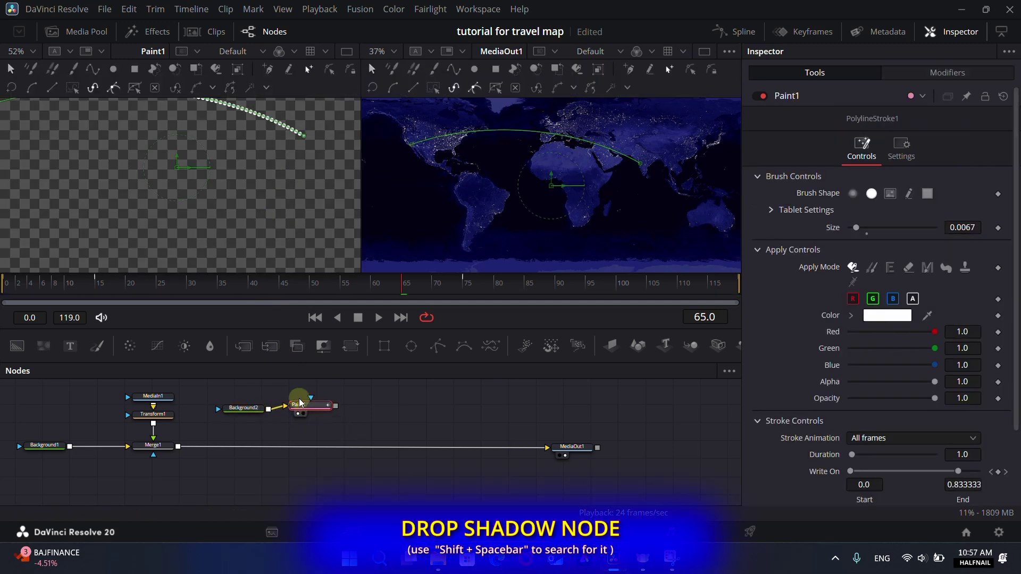
key(shift+space)
text(soft)
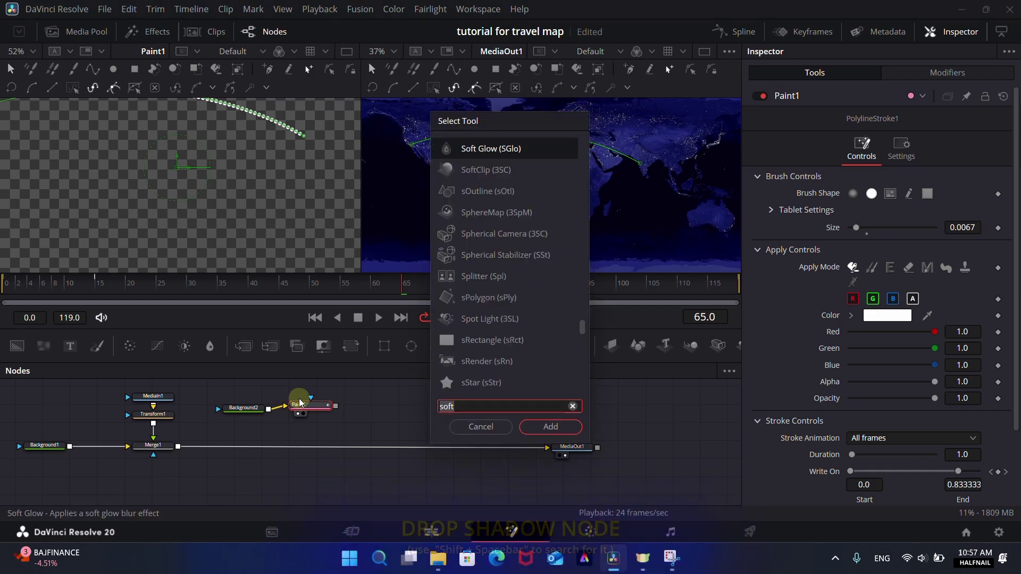
key(BackSpace)
key(BackSpace)
key(BackSpace)
key(BackSpace)
Add a DropShadow1 node after Paint1 and place it beneath the paint node.
text(drop)
click(463, 150)
click(551, 427)
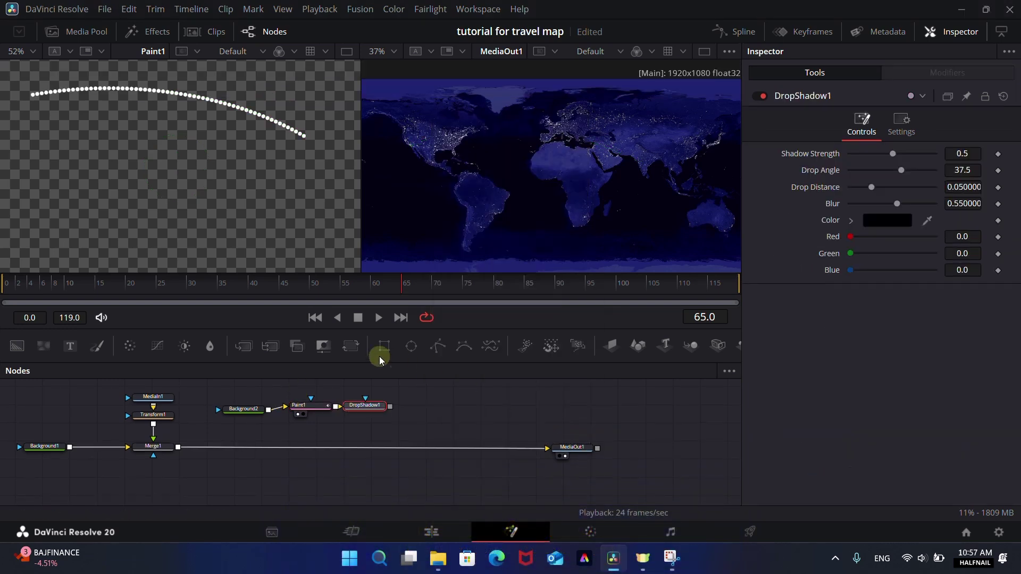
drag(364, 407, 296, 417)
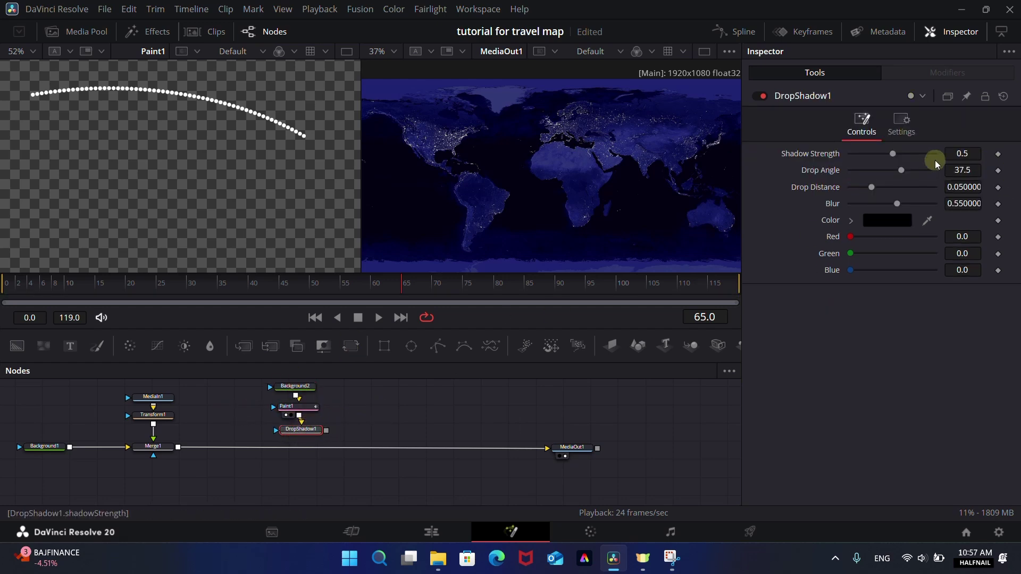
Set shadow Strength to 0.74 and Blur to 0.024, then connect DropShadow1 toward the map merge.
drag(891, 155, 932, 158)
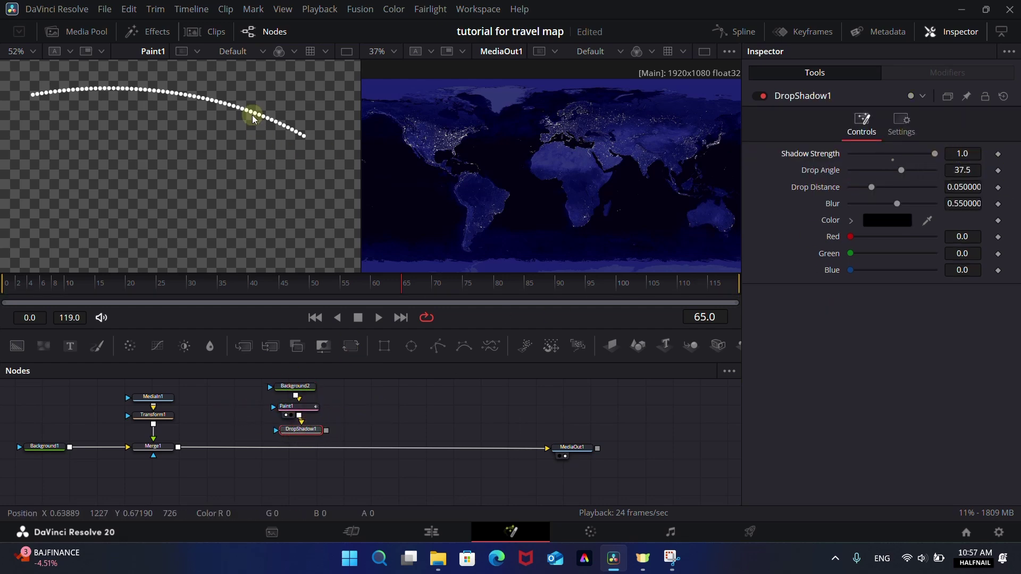
scroll(255, 109, up, 5)
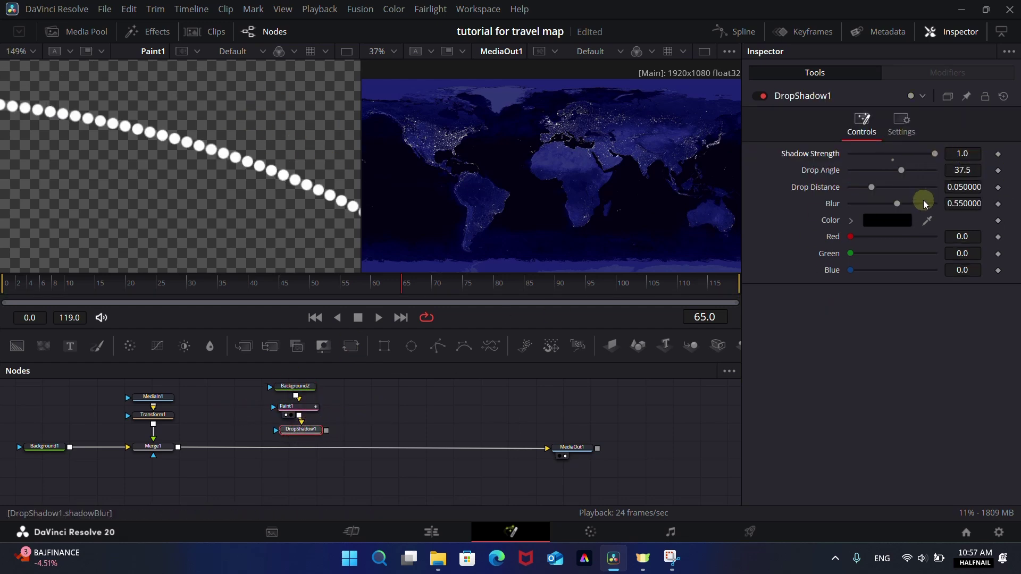
key(1)
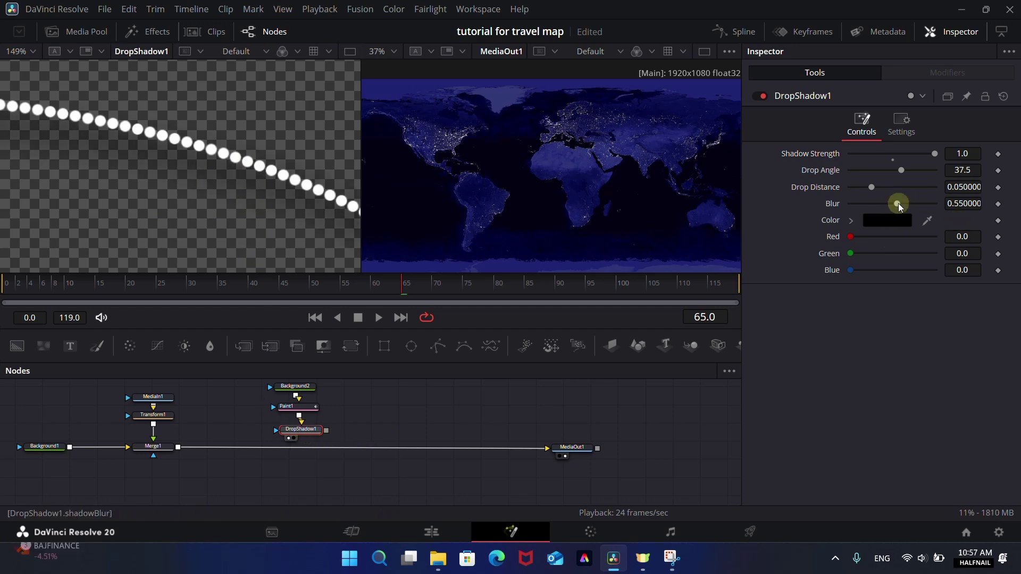
drag(898, 204, 803, 205)
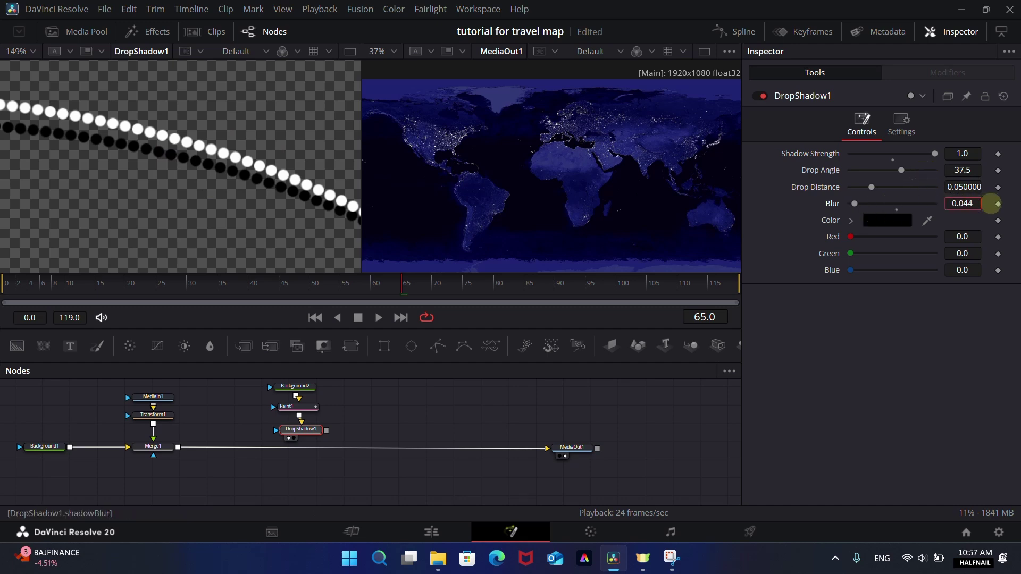
mouse_move(857, 203)
mouse_down()
mouse_move(866, 205)
mouse_move(854, 206)
mouse_up()
drag(934, 154, 922, 154)
drag(327, 430, 178, 448)
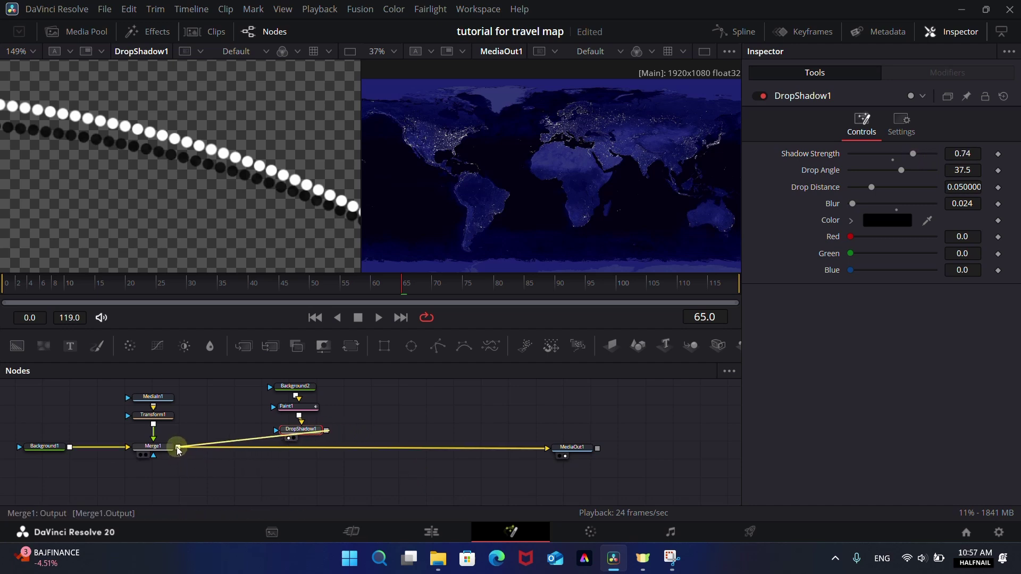
Set DropShadow1's Drop Distance to 0.0363 and Drop Angle to 81.9.
click(300, 429)
scroll(498, 135, up, 5)
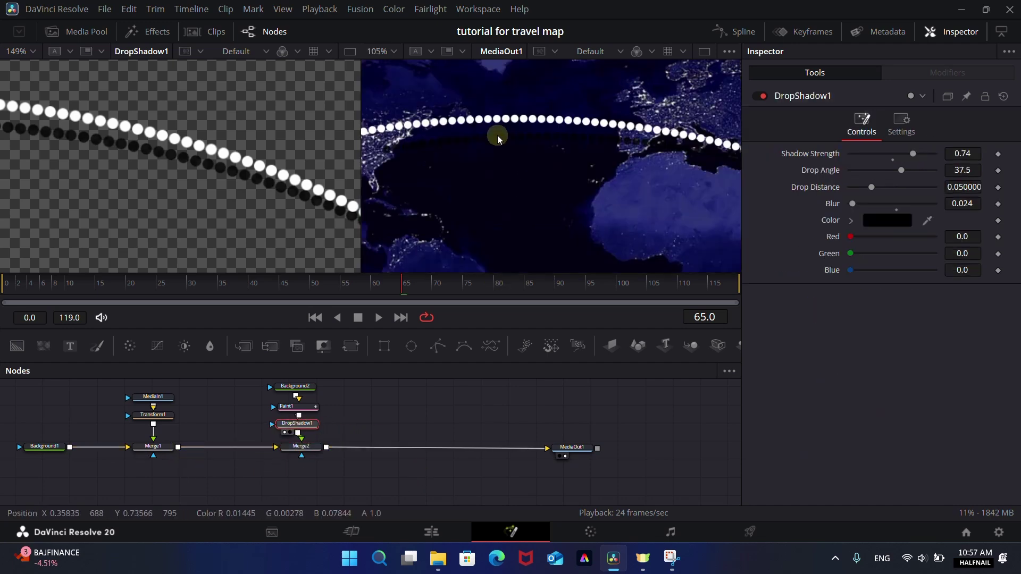
drag(722, 198, 452, 199)
drag(913, 155, 910, 163)
scroll(608, 171, down, 2)
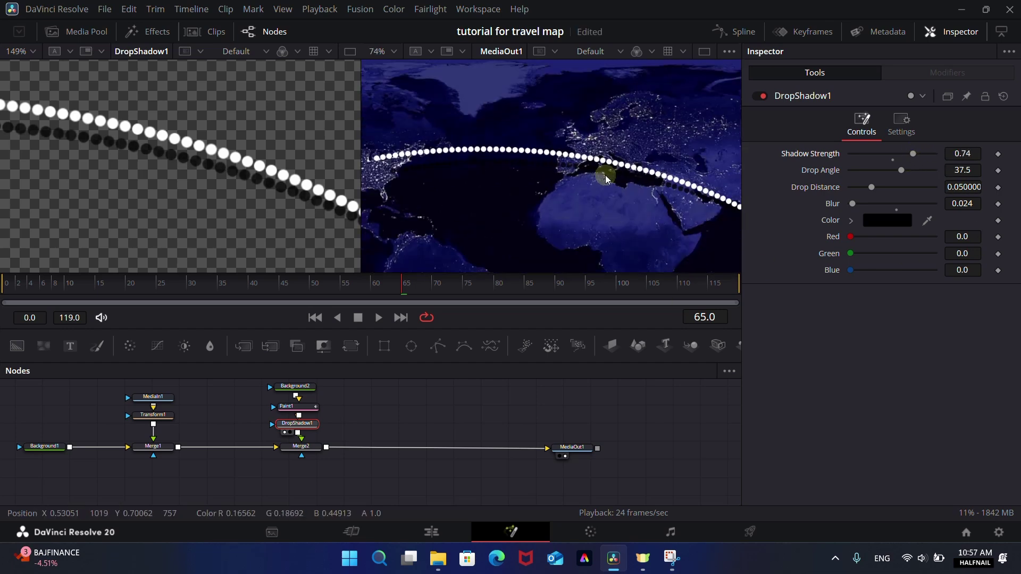
scroll(467, 199, down, 3)
drag(895, 196, 912, 170)
Enlarge the output view and scrub the animation to preview the shadowed write-on arc.
drag(729, 205, 518, 196)
drag(365, 164, 105, 191)
click(291, 296)
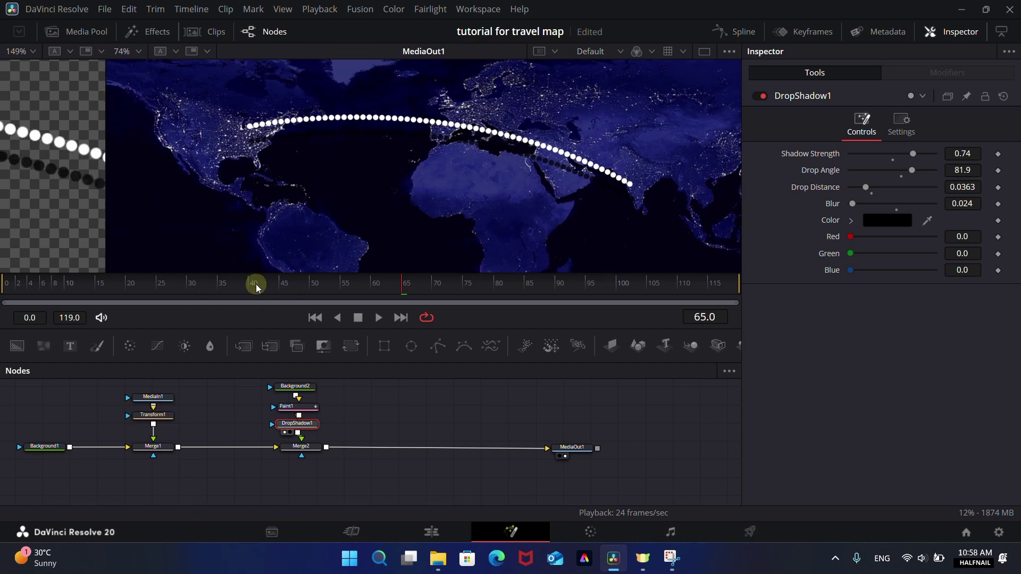
drag(256, 284, 288, 289)
drag(412, 288, 186, 290)
drag(106, 159, 430, 154)
scroll(656, 203, down, 5)
scroll(146, 178, down, 4)
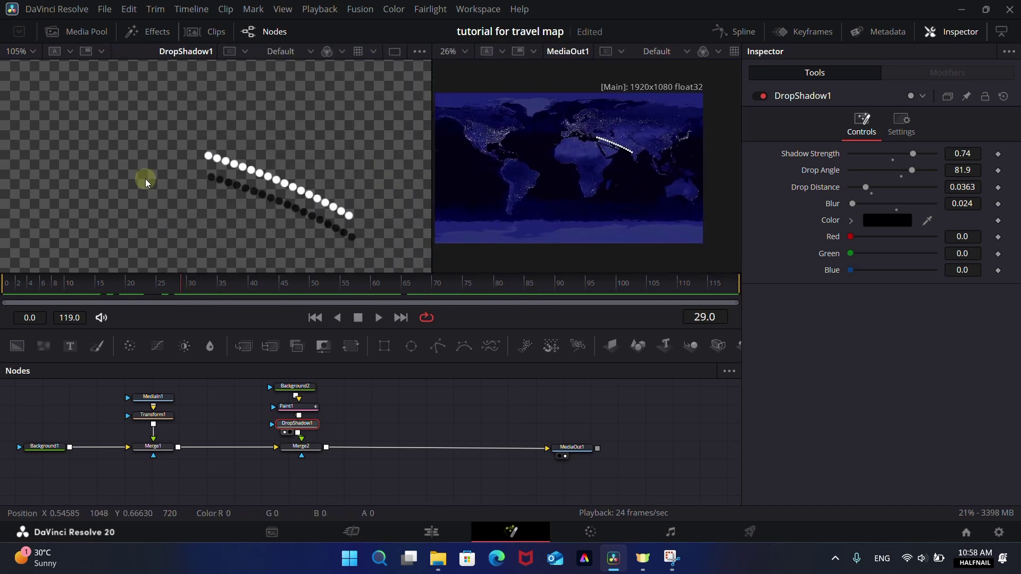
Fit the viewers to the frame and move the flight-path nodes left and higher in the graph.
click(19, 51)
click(32, 72)
click(467, 51)
drag(433, 163, 373, 169)
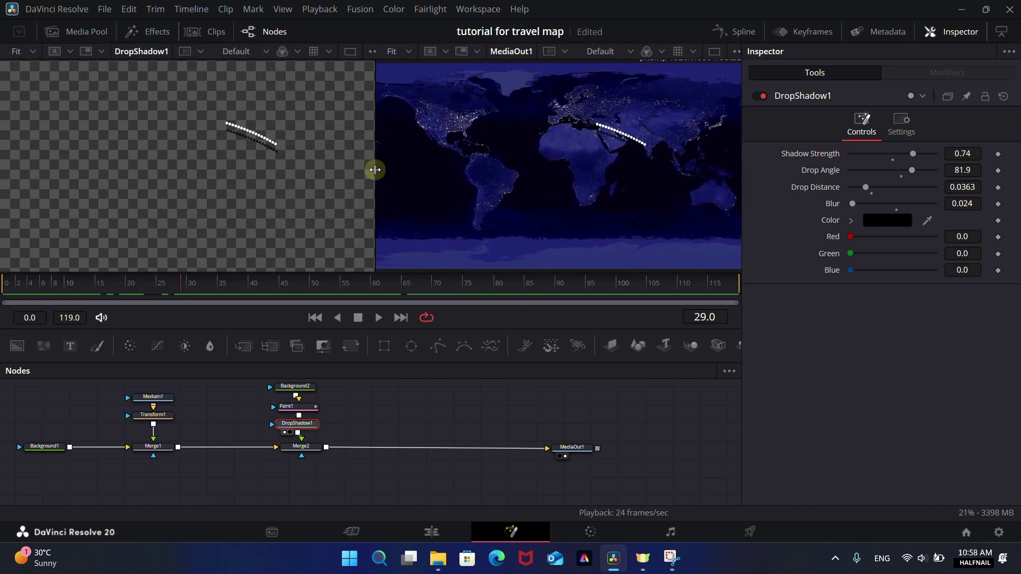
mouse_move(316, 410)
mouse_down()
mouse_move(256, 505)
mouse_move(233, 486)
mouse_move(197, 417)
mouse_up()
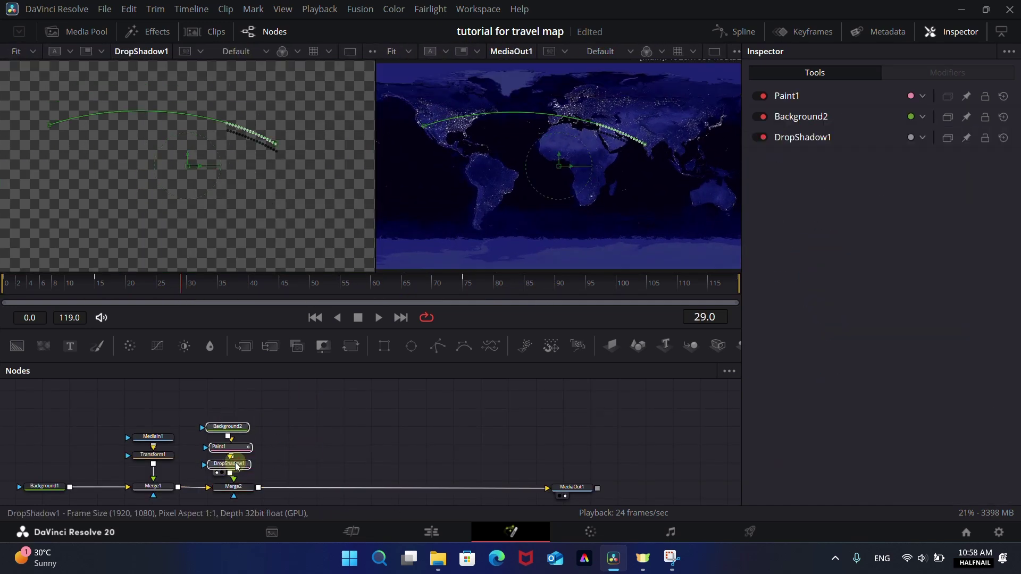
drag(234, 463, 234, 431)
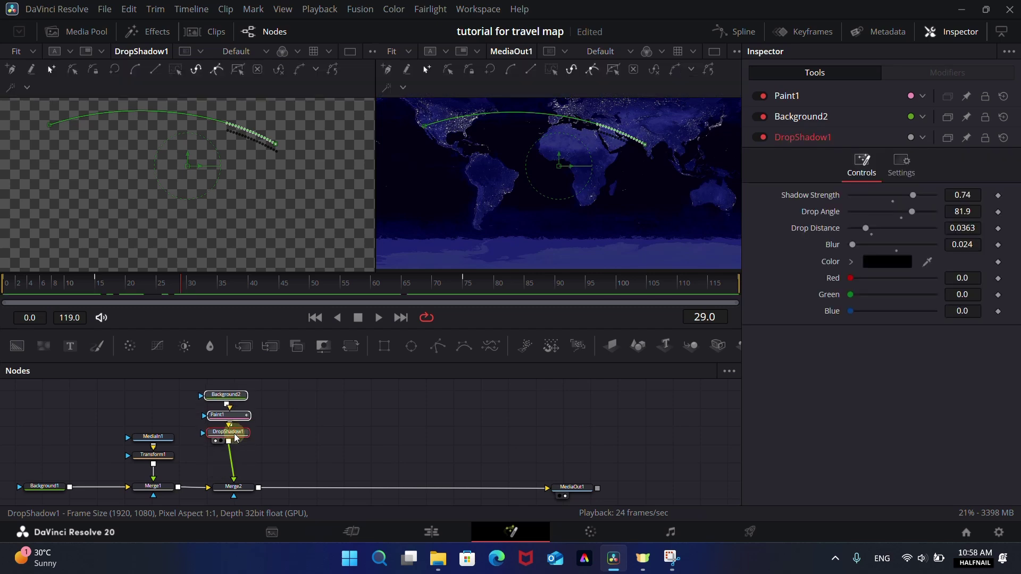
Add a Soft Glow node after DropShadow1 with Gain 0.866 and Glow Size 6.3.
key(shift+space)
text(glow)
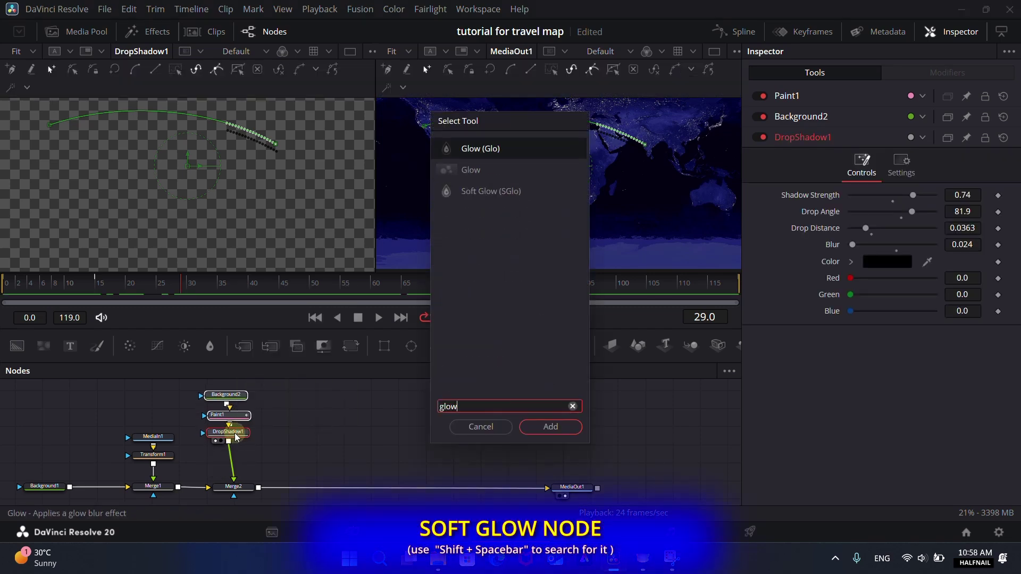
click(474, 210)
click(550, 427)
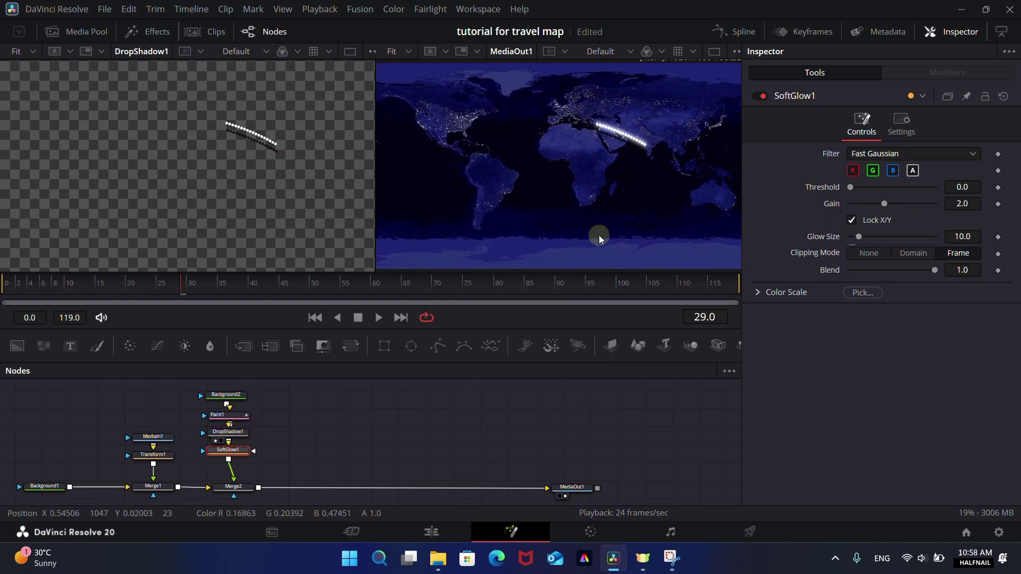
scroll(679, 161, up, 5)
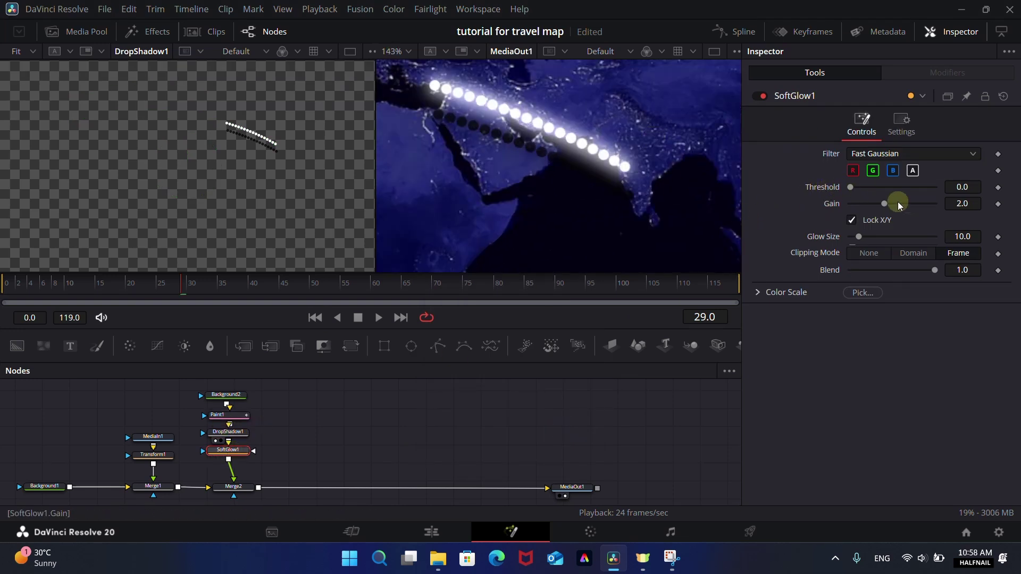
drag(969, 203, 855, 239)
click(859, 238)
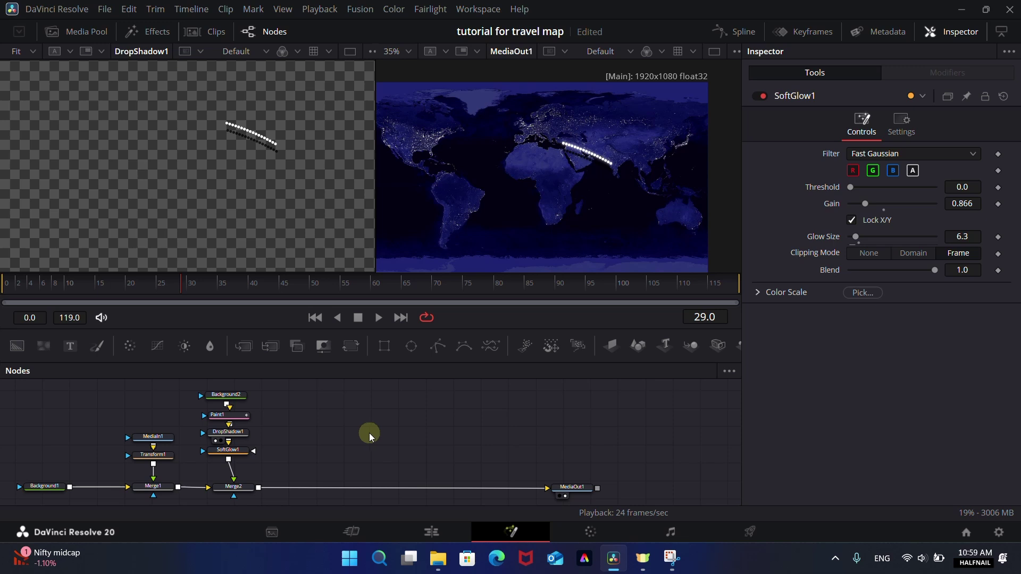
Add a new background node for the pin and mask it with a small circular ellipse.
drag(8, 351, 343, 446)
key(1)
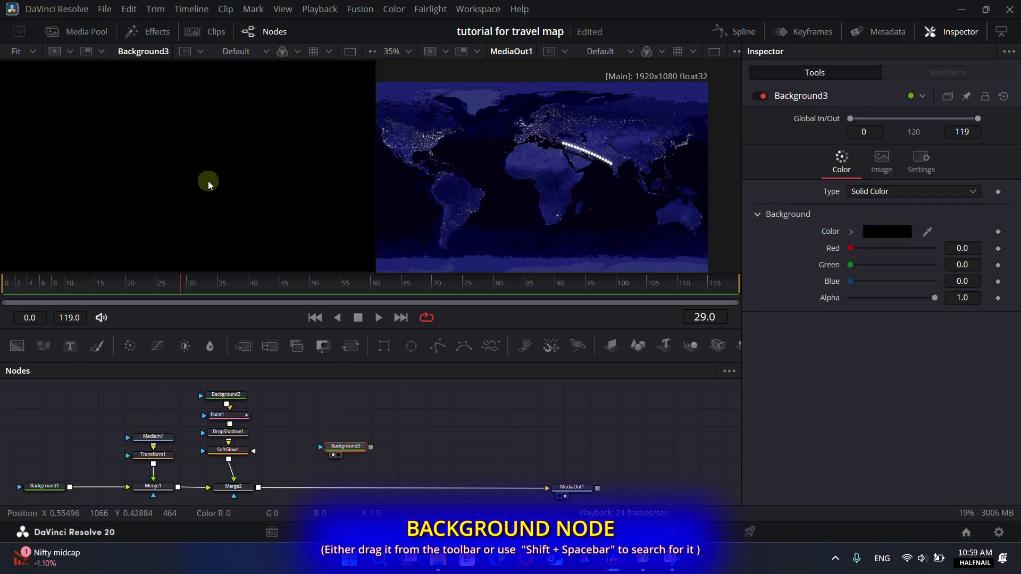
scroll(260, 158, down, 1)
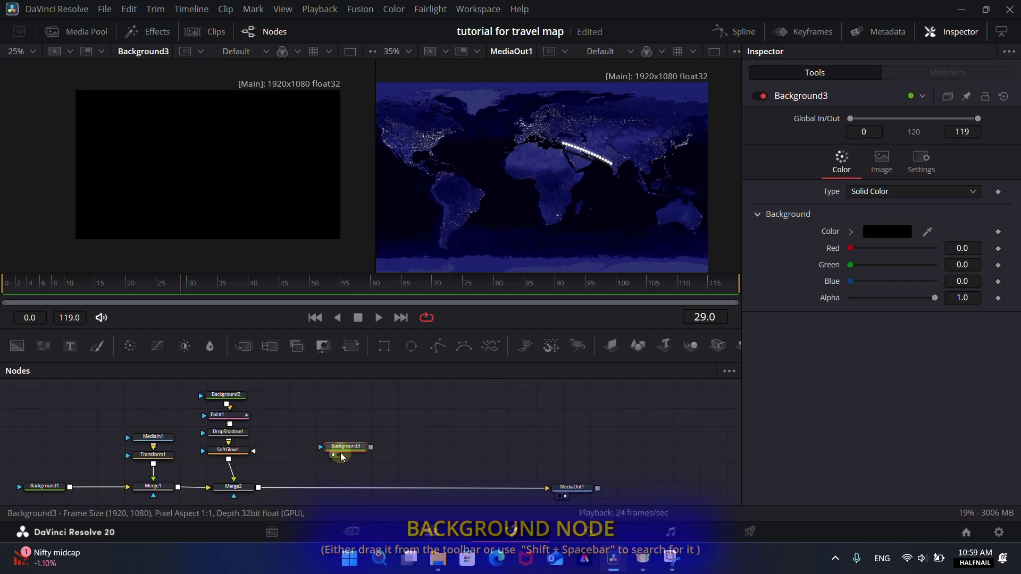
drag(342, 451, 388, 431)
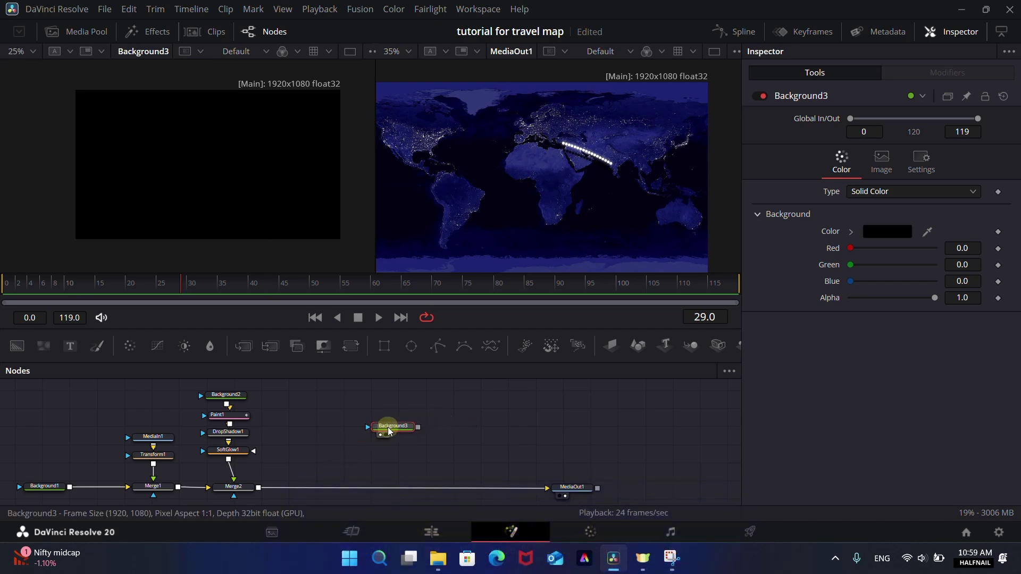
drag(411, 346, 354, 425)
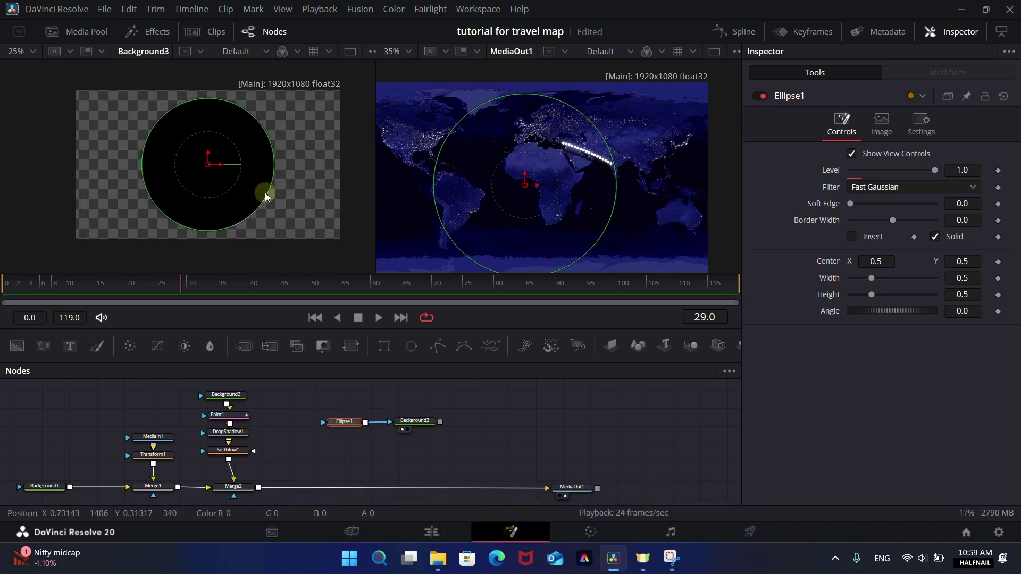
drag(256, 215, 217, 179)
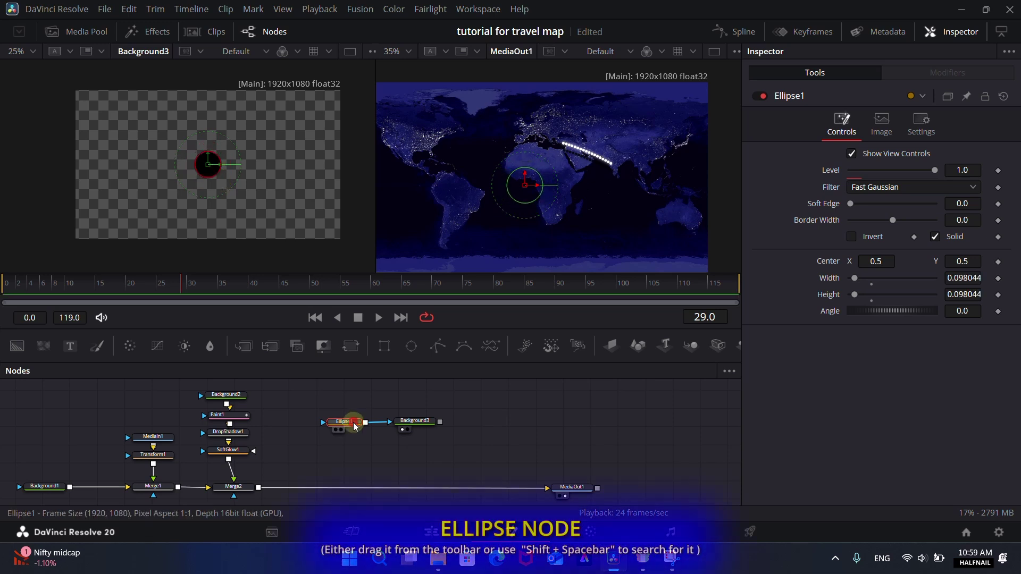
Chain a second ellipse mask and set the small ellipse's Paint Mode to Subtract to cut a hole.
drag(412, 346, 301, 420)
click(211, 209)
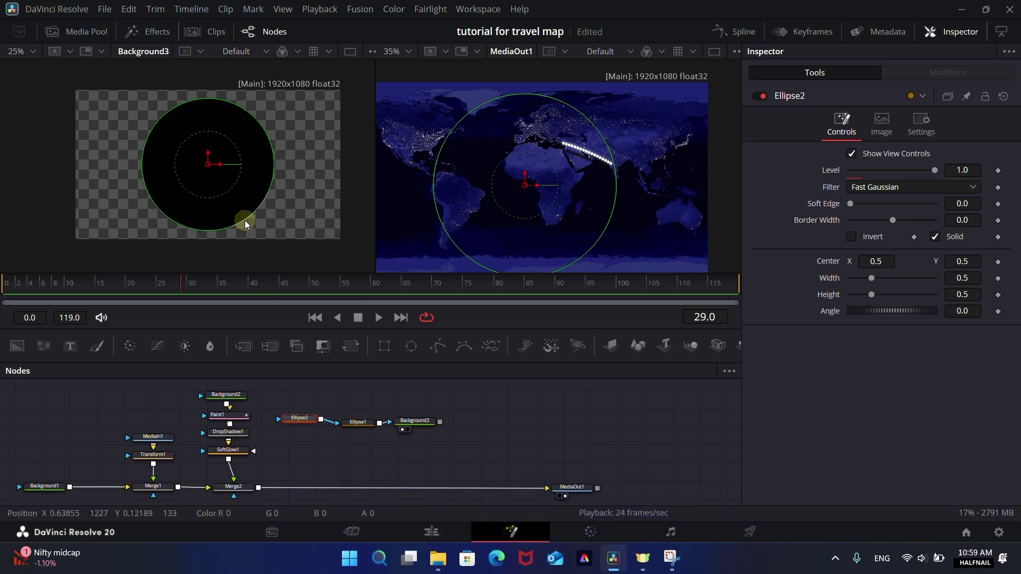
drag(245, 222, 234, 201)
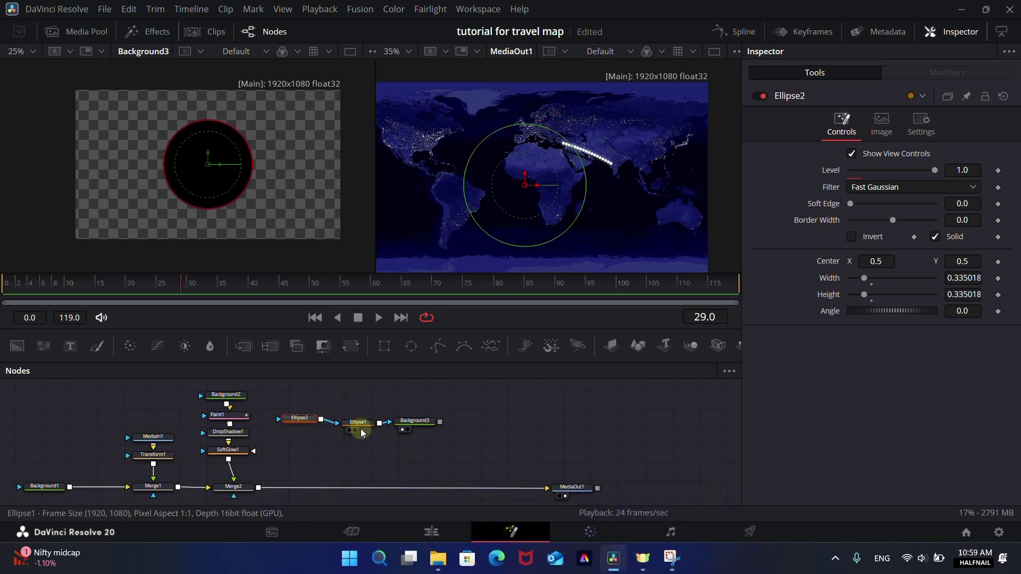
click(360, 425)
click(886, 237)
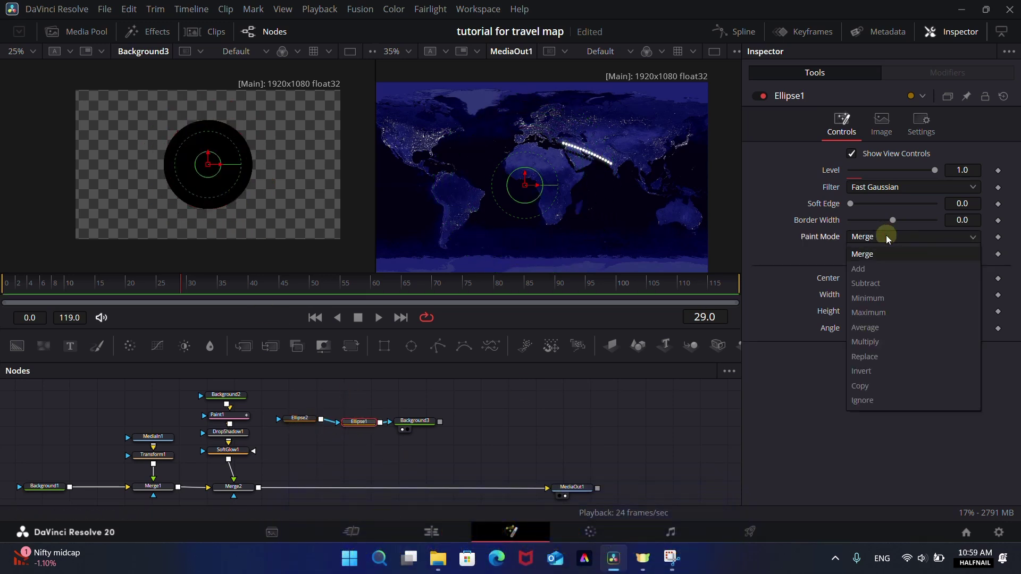
click(866, 283)
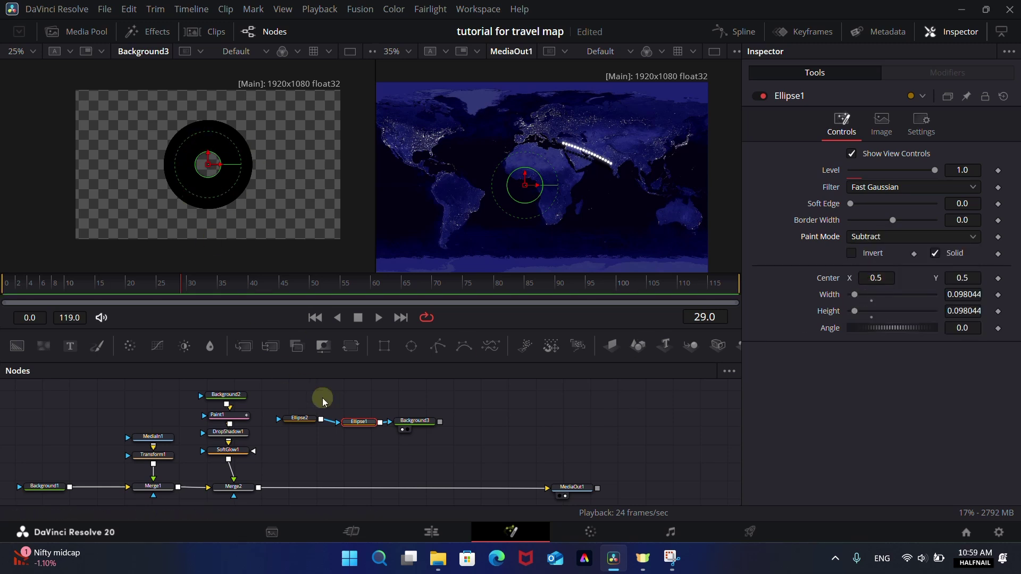
Resize the outer and inner ellipses to refine the ring, and tidy the node layout.
click(303, 421)
drag(238, 191, 232, 192)
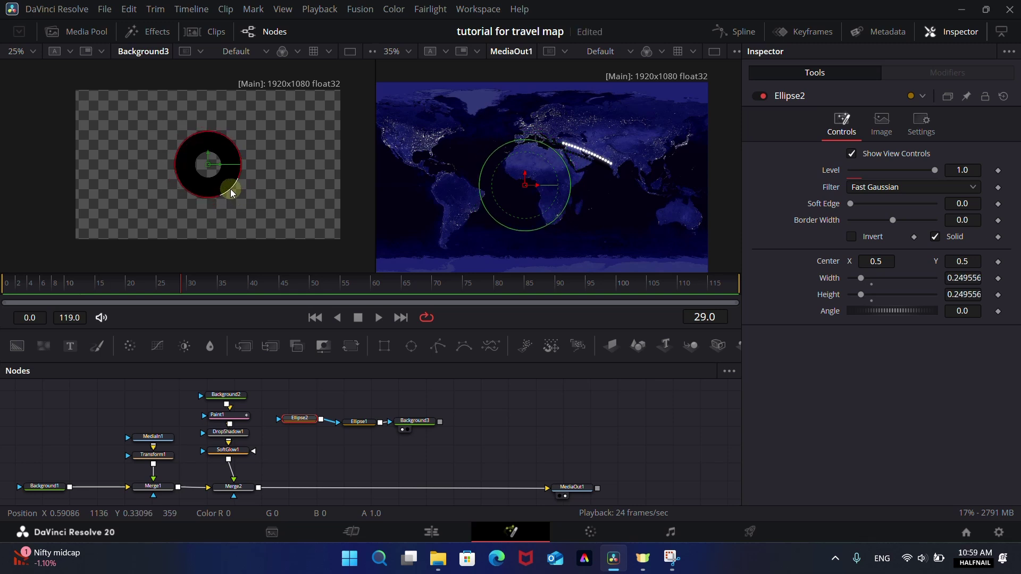
click(359, 422)
drag(217, 177, 215, 177)
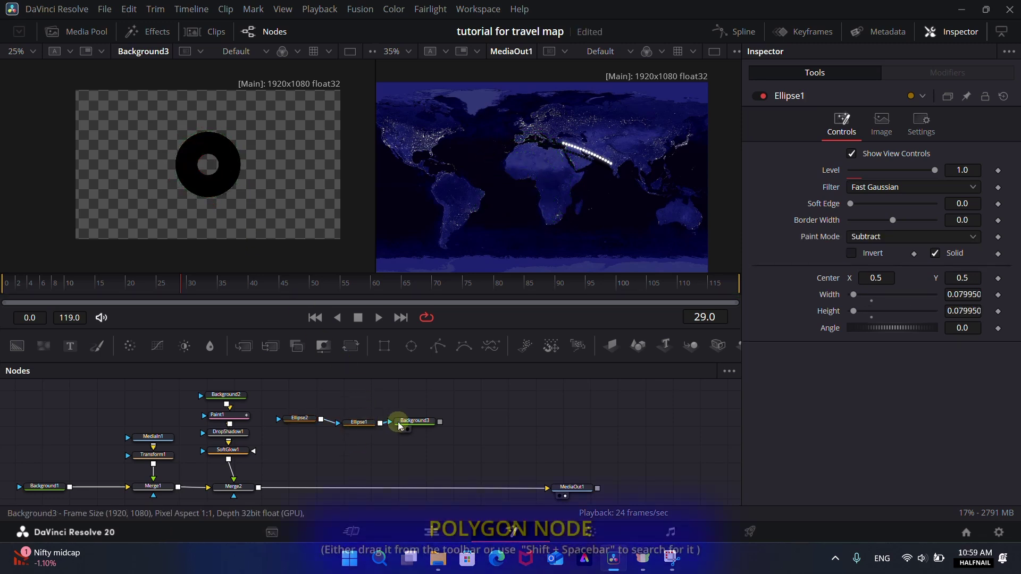
drag(408, 421, 449, 424)
drag(362, 429, 391, 432)
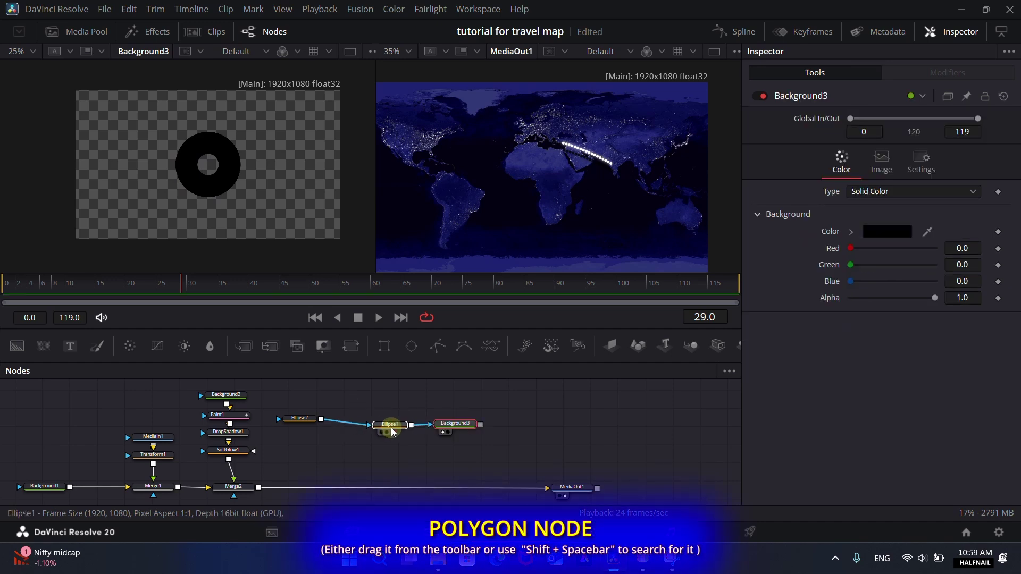
Add a Polygon1 mask feeding the outer ellipse and draw the pin's pointed tip below the ring.
drag(299, 419, 341, 423)
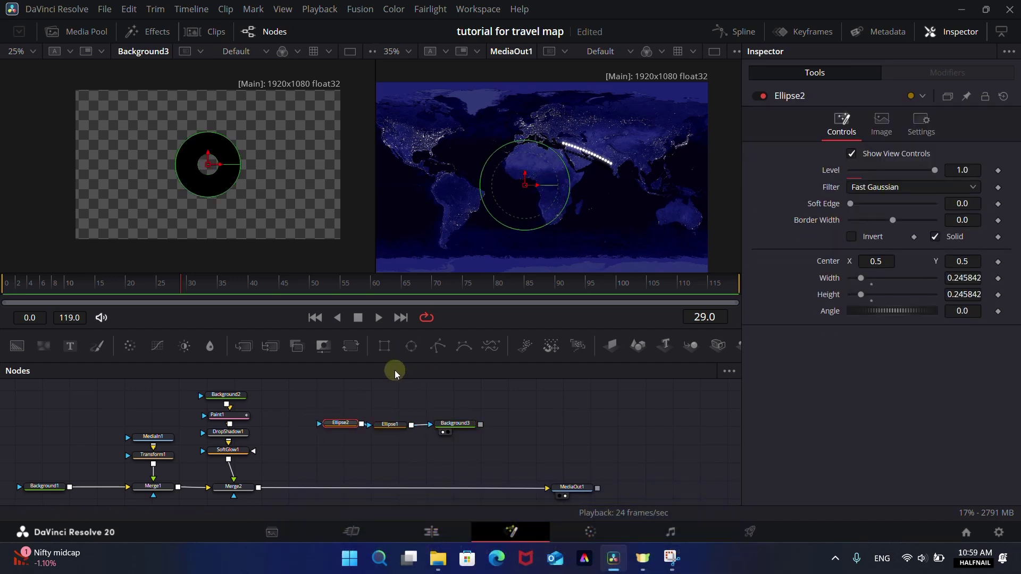
drag(437, 351, 326, 414)
scroll(187, 191, up, 4)
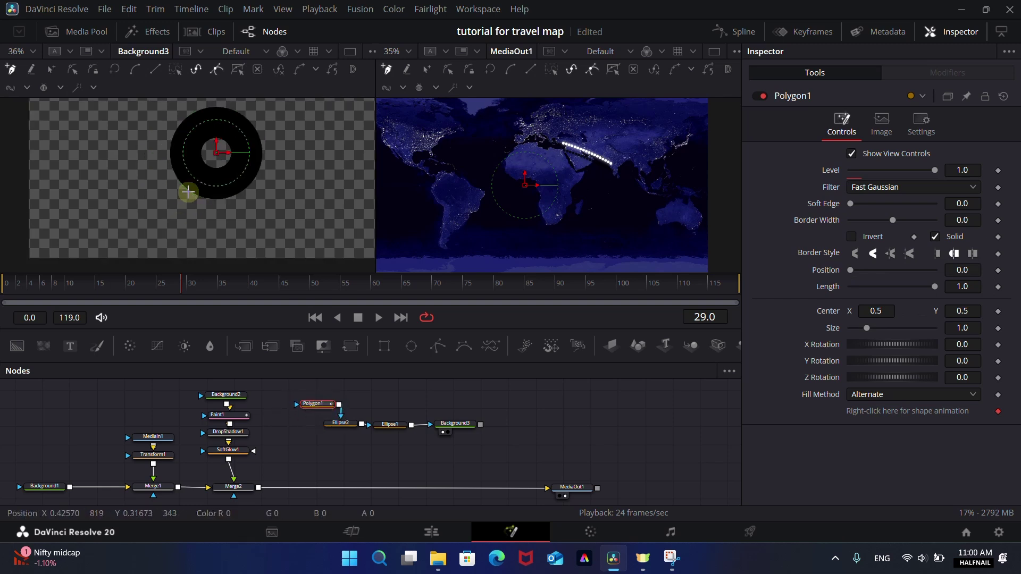
click(170, 166)
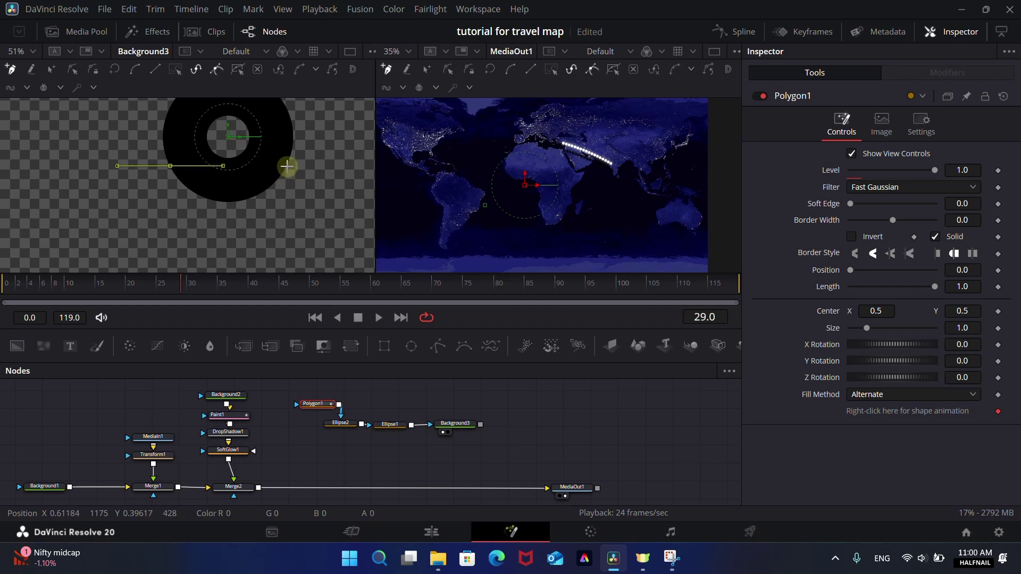
scroll(286, 163, down, 4)
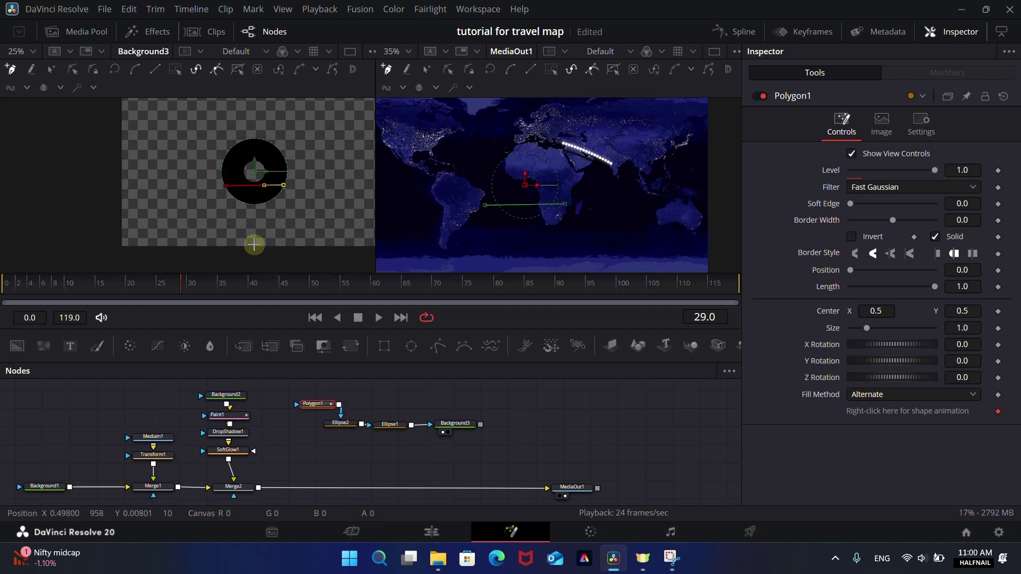
click(255, 244)
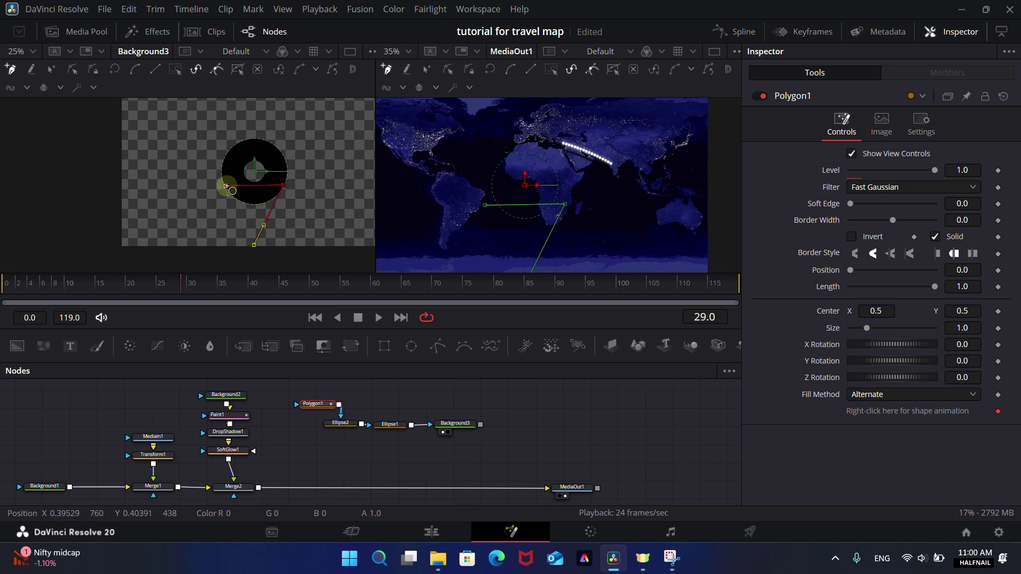
click(226, 186)
Adjust a corner point of the pin outline, then deselect the polygon to review the finished pin.
scroll(295, 205, up, 5)
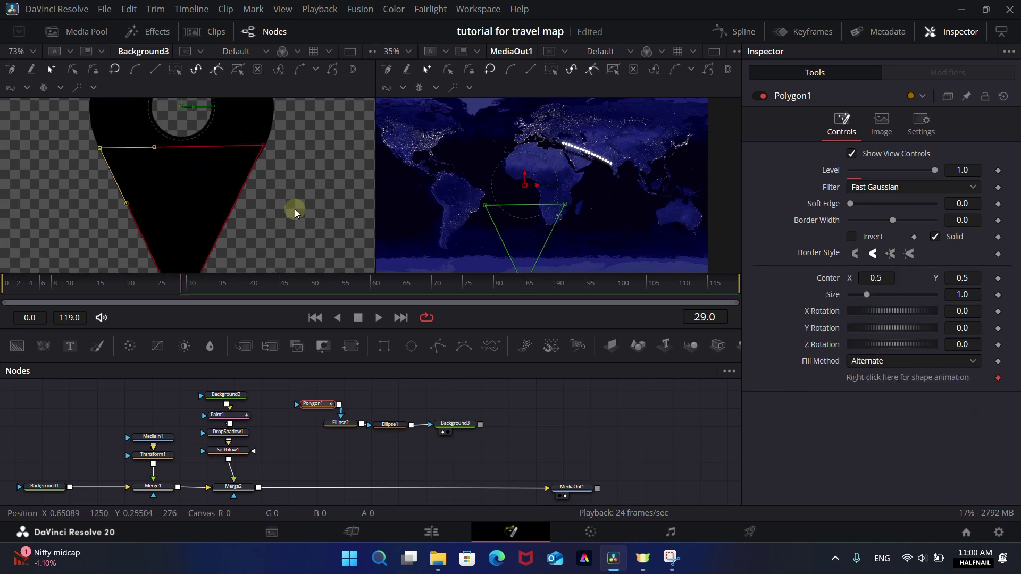
scroll(274, 177, up, 3)
scroll(270, 170, up, 2)
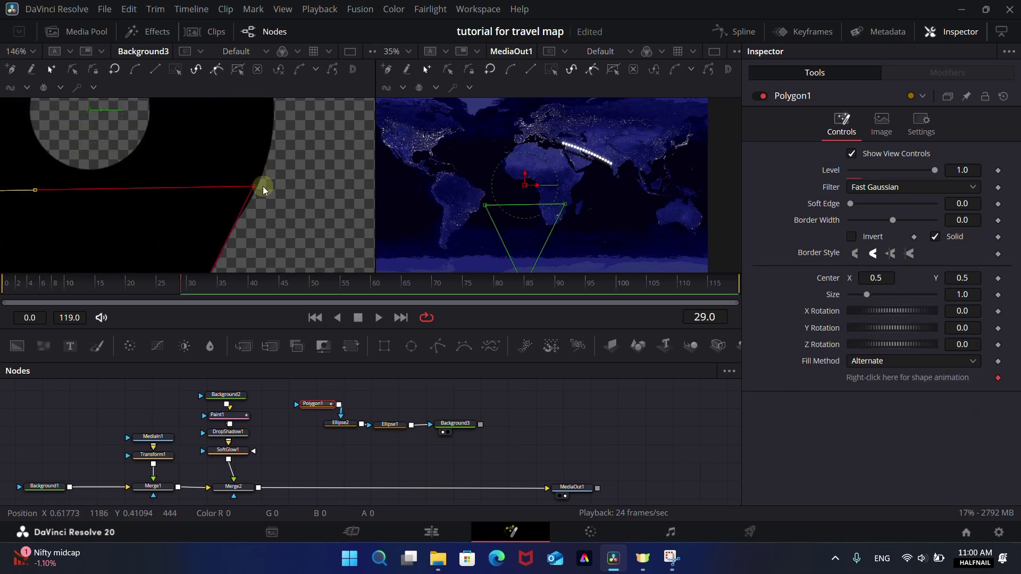
click(254, 186)
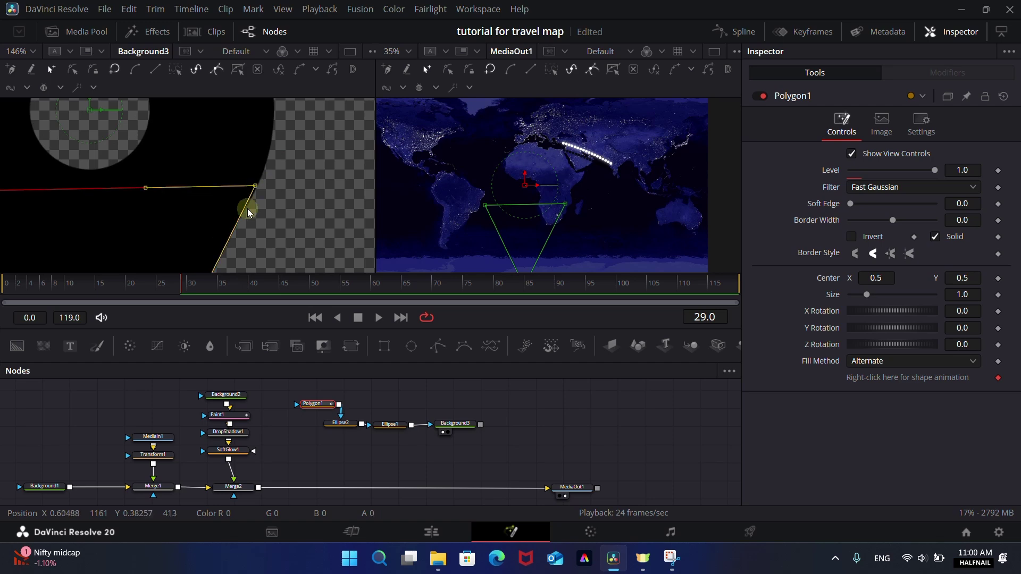
scroll(240, 208, down, 3)
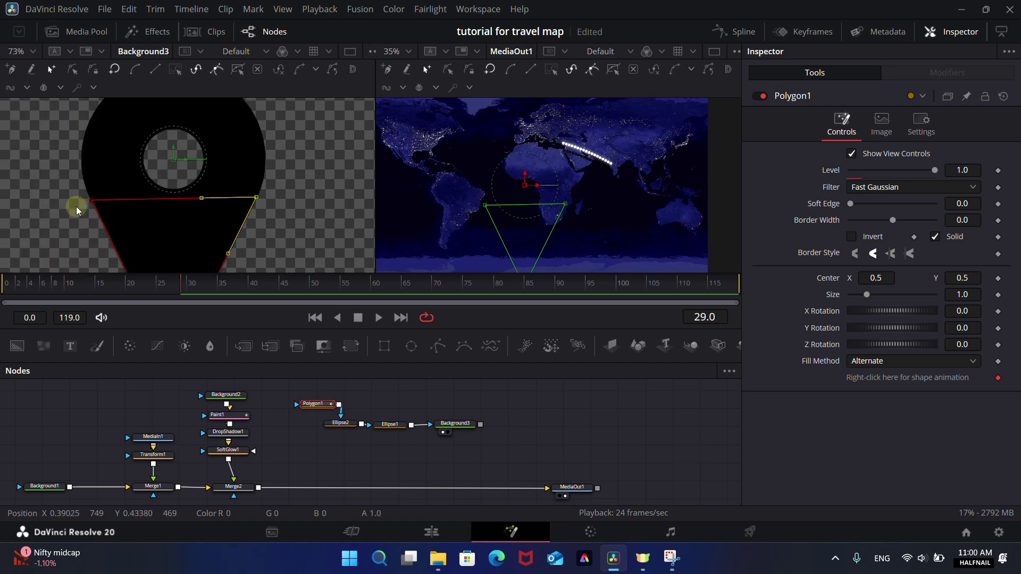
scroll(72, 211, up, 3)
scroll(107, 198, down, 3)
click(311, 460)
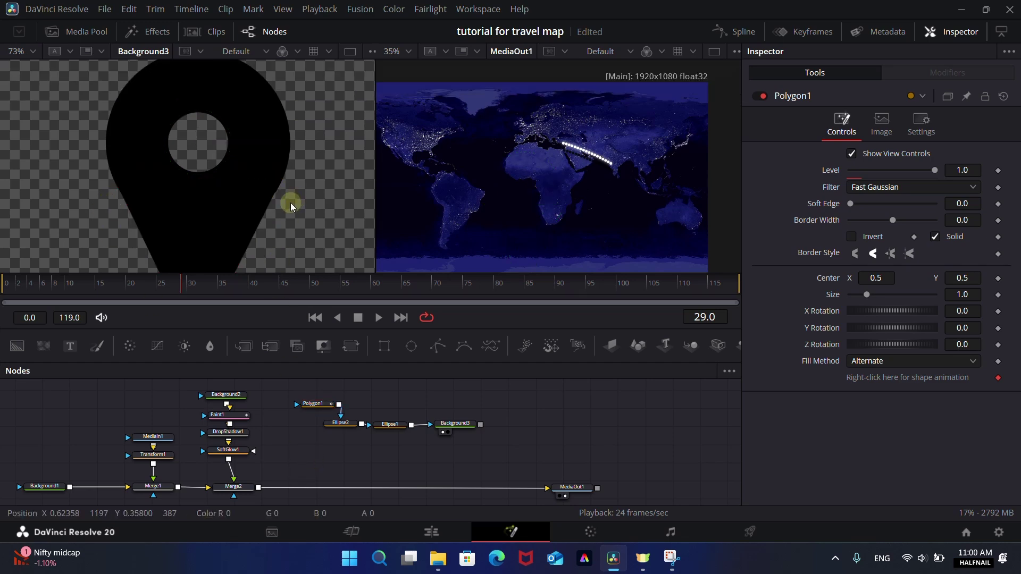
scroll(290, 203, down, 3)
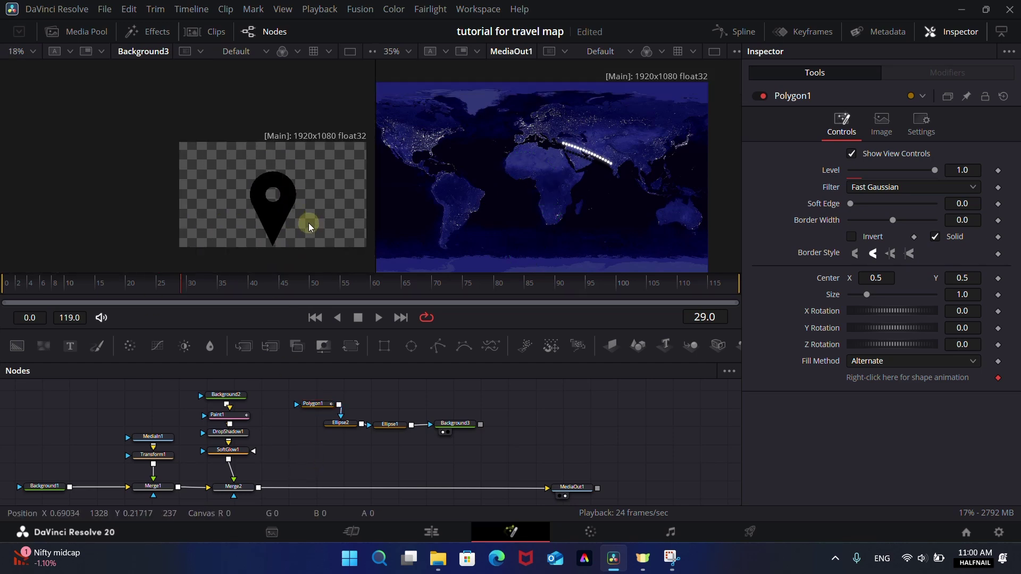
scroll(309, 219, up, 3)
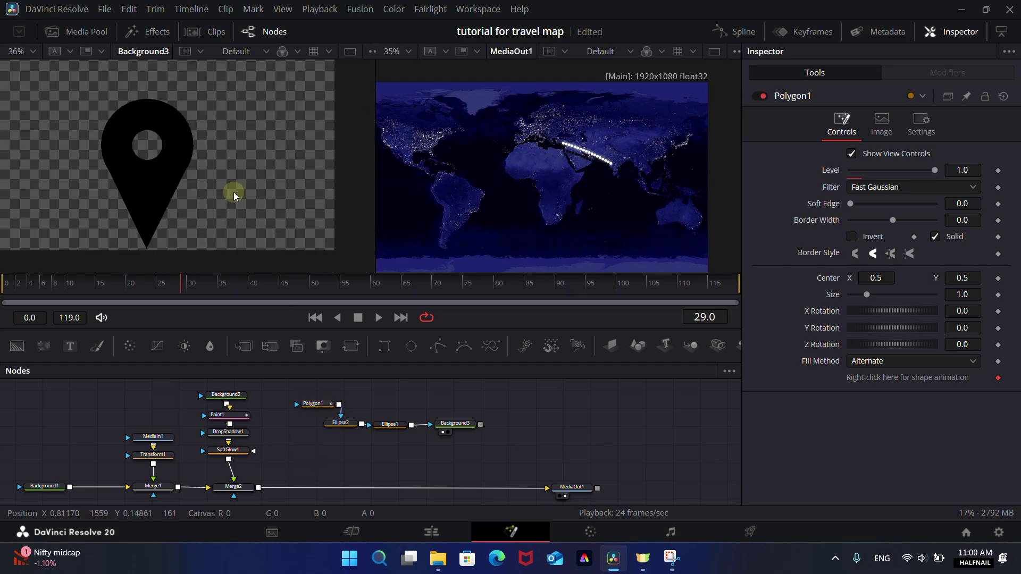
scroll(232, 193, down, 1)
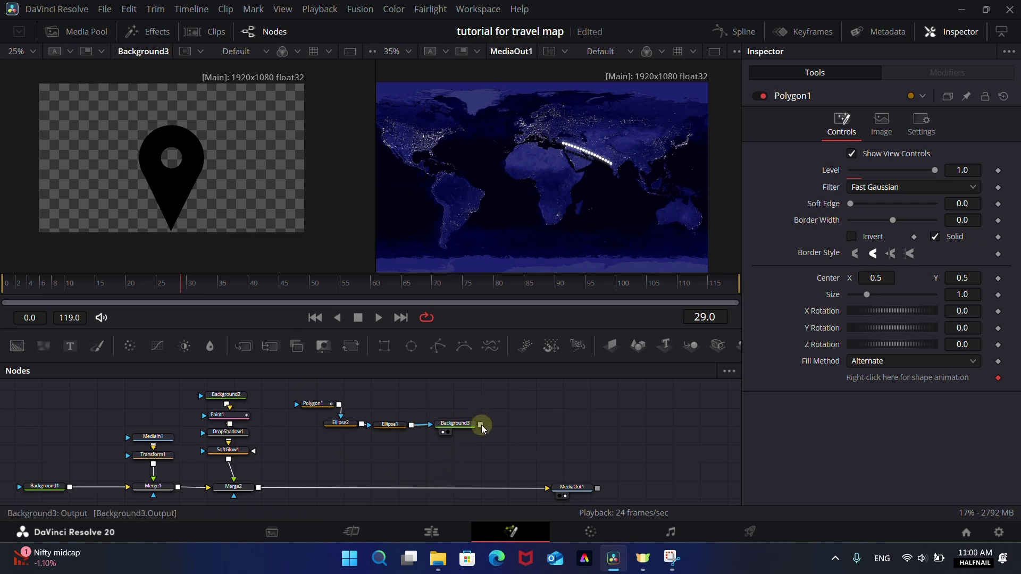
Merge Background3 into the main composite as Merge3 between Merge2 and MediaOut1.
drag(480, 425, 258, 492)
drag(452, 485, 365, 481)
drag(456, 419, 360, 418)
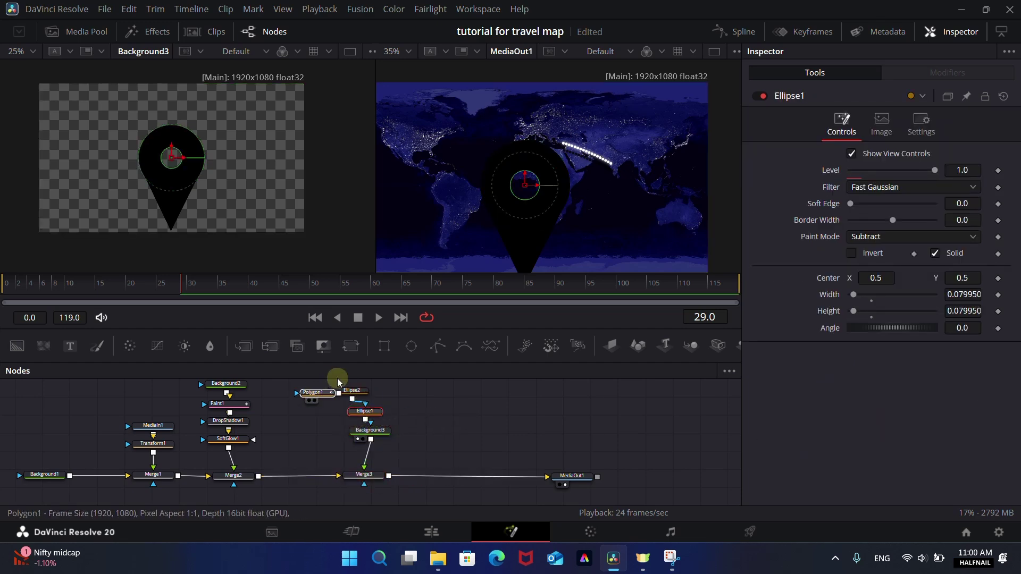
Color the pin yellow by setting Background3's Red to 0.945 and Green to 1.0.
click(422, 405)
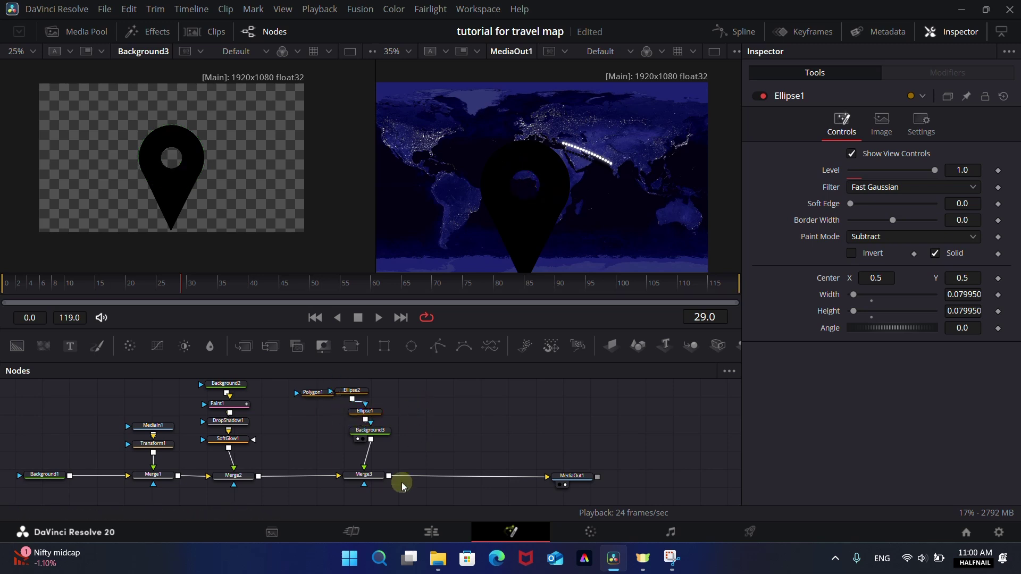
drag(369, 432, 364, 442)
drag(851, 248, 930, 248)
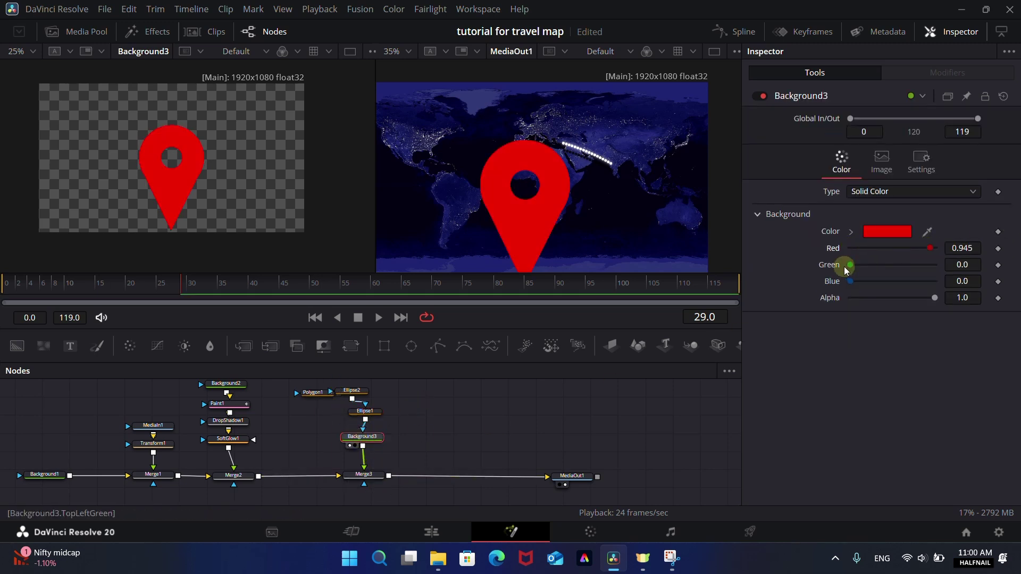
drag(846, 269, 935, 265)
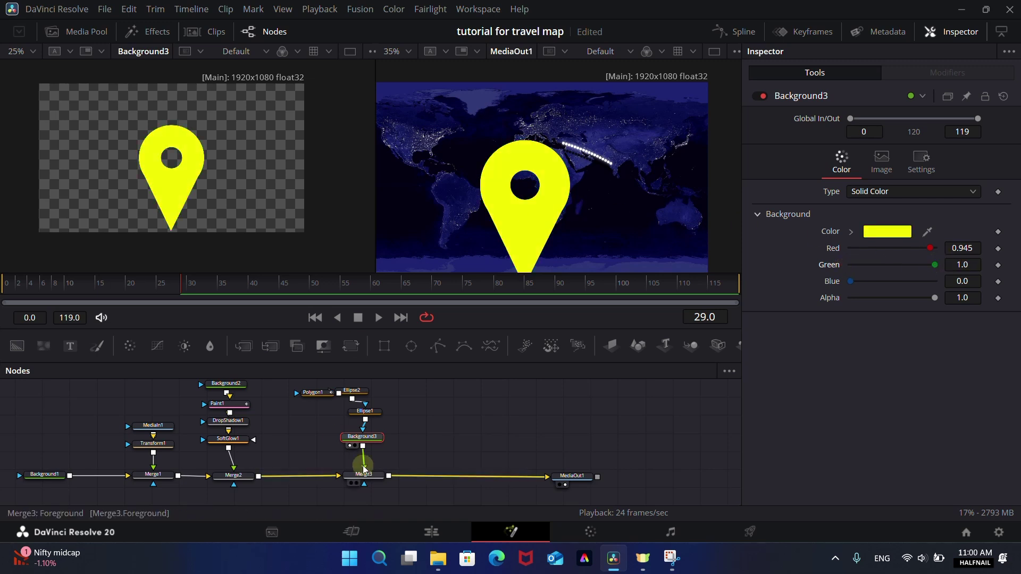
drag(364, 437, 365, 434)
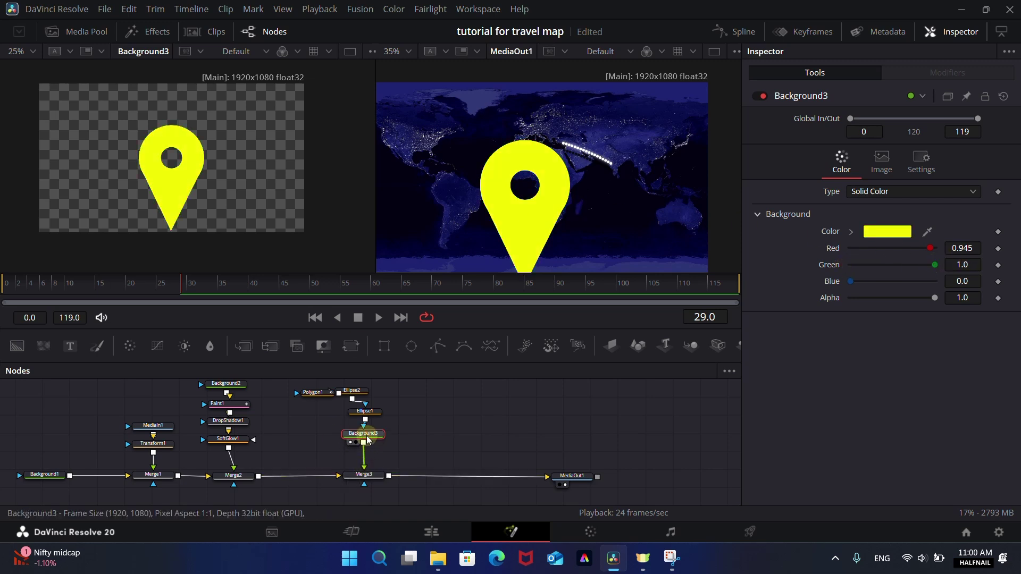
Insert Transform2 after Background3, scale the pin to 0.11, and place it at the arc's end over India.
click(354, 348)
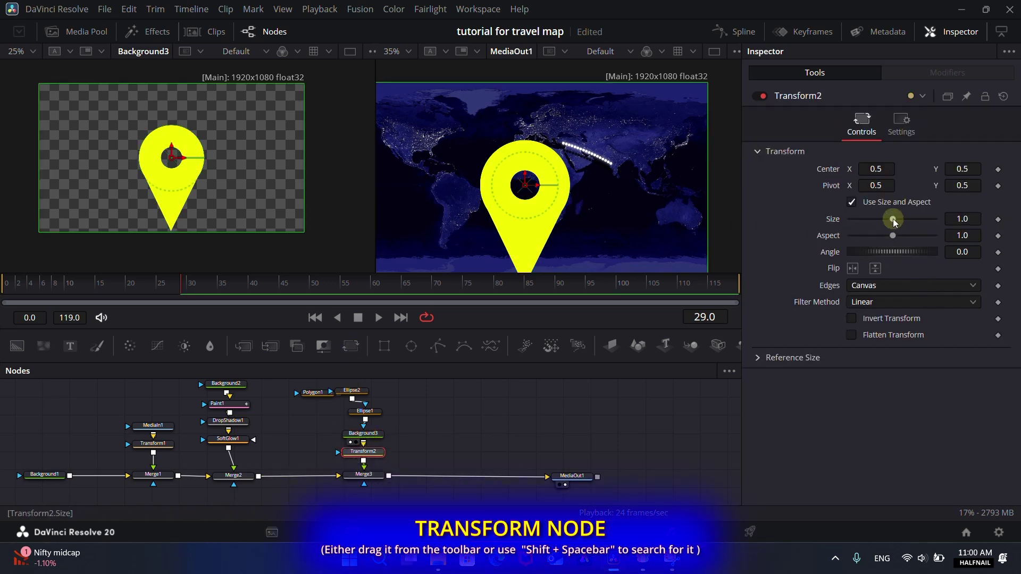
drag(893, 220, 856, 229)
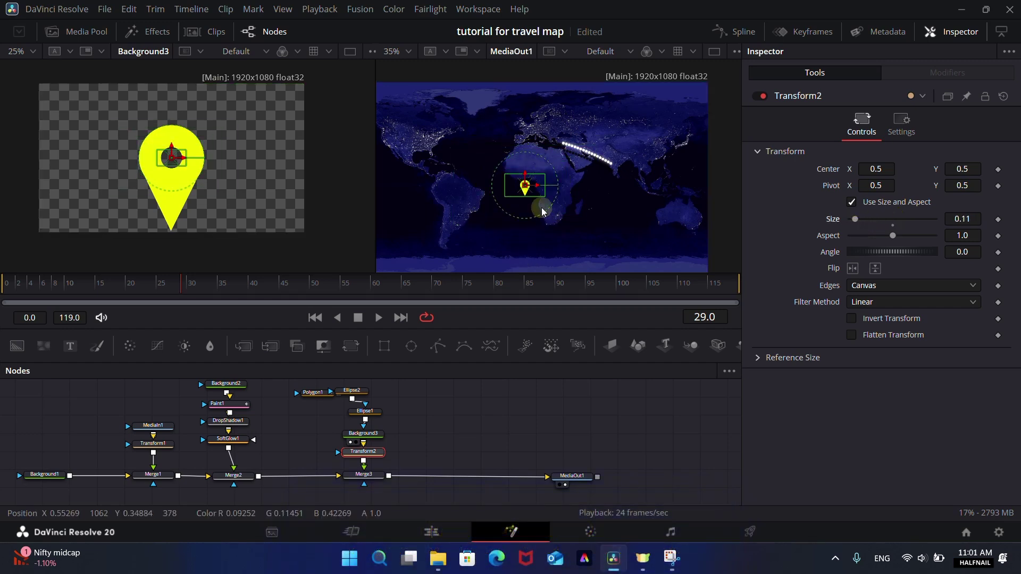
drag(524, 189, 619, 151)
scroll(621, 186, up, 2)
scroll(622, 188, up, 5)
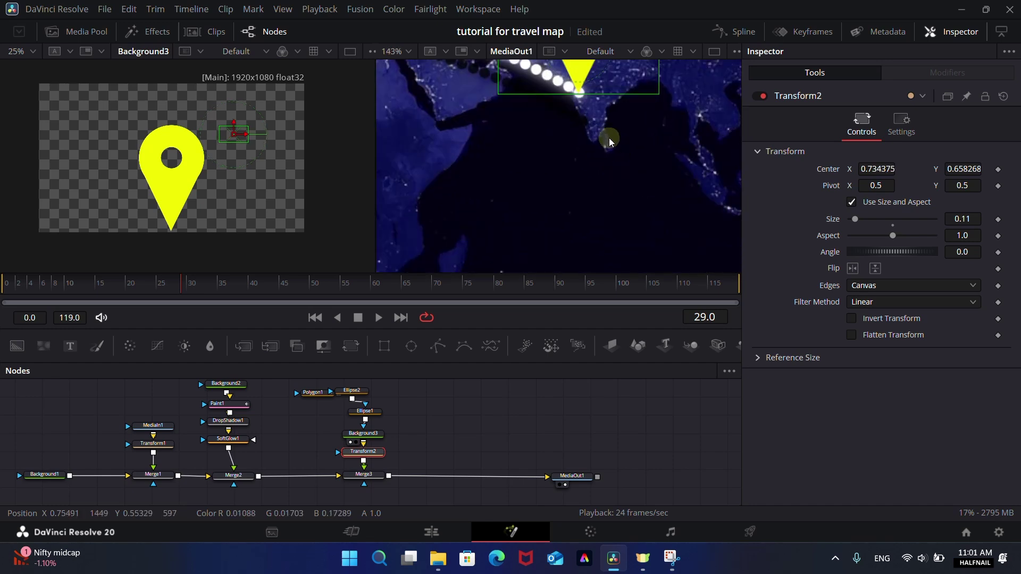
drag(581, 114, 586, 120)
scroll(602, 194, down, 6)
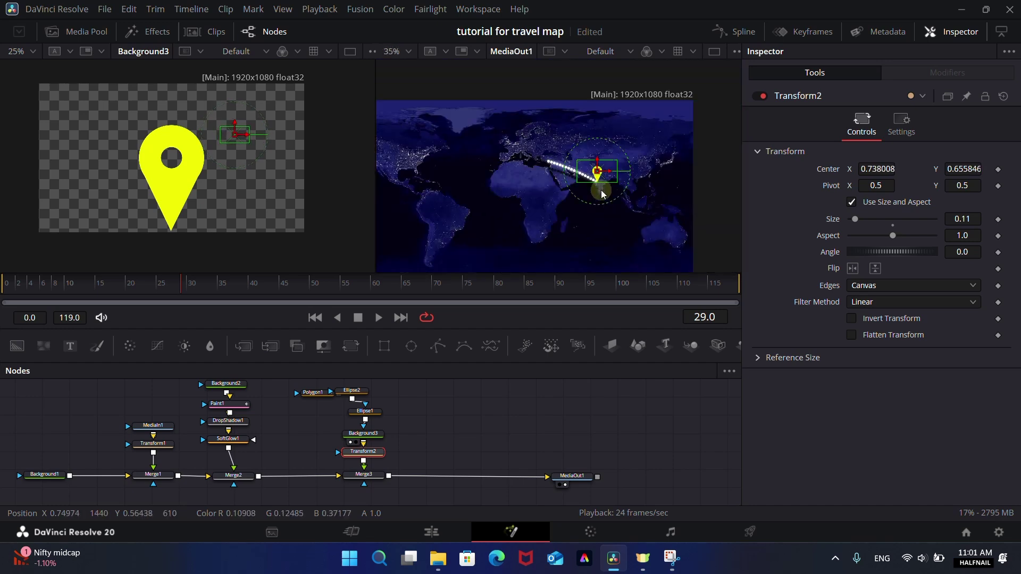
scroll(605, 202, down, 1)
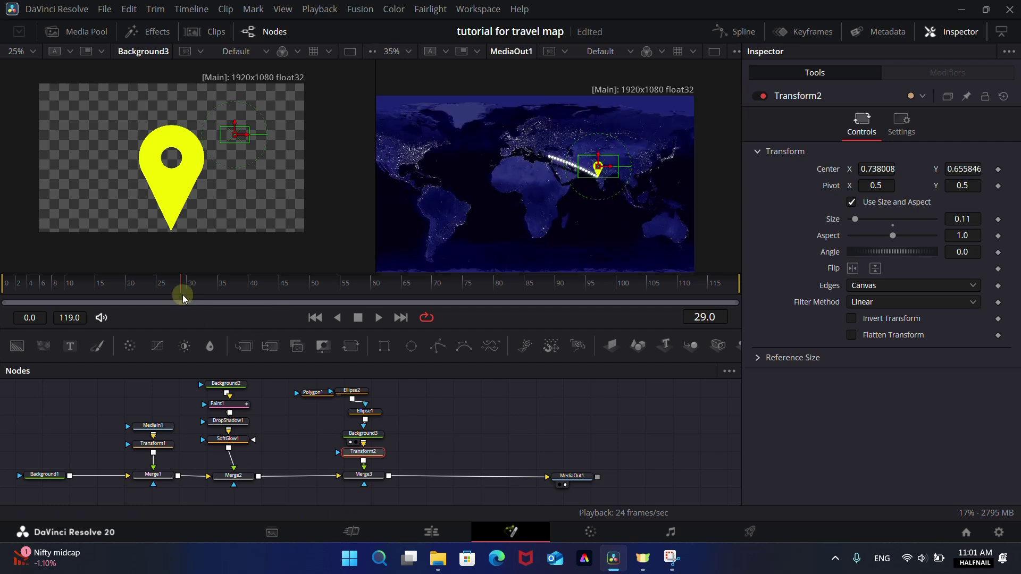
Keyframe Merge3's Blend from 0.0 at frame 11 to 1.0 at frame 15.
click(369, 483)
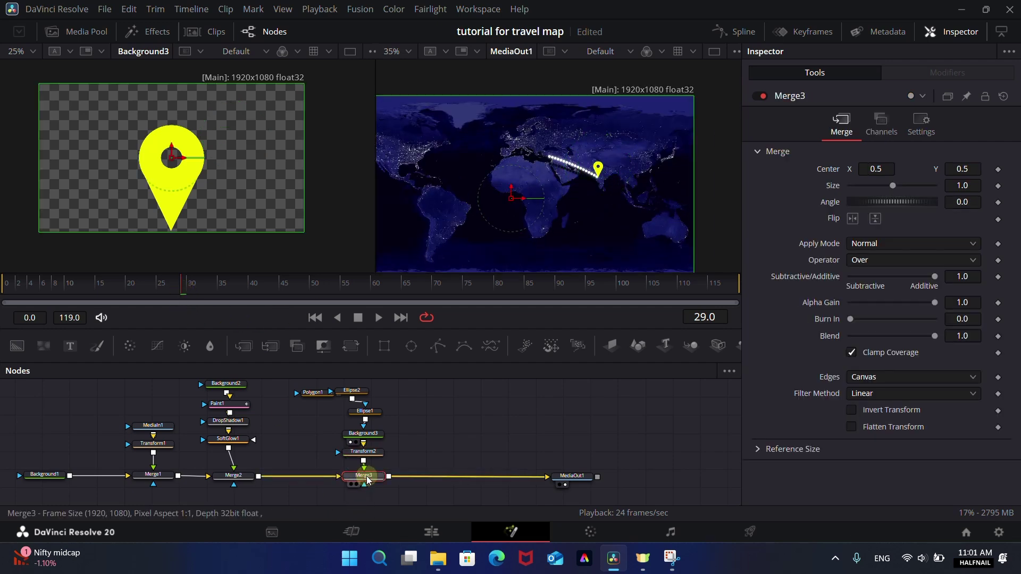
drag(163, 287, 119, 294)
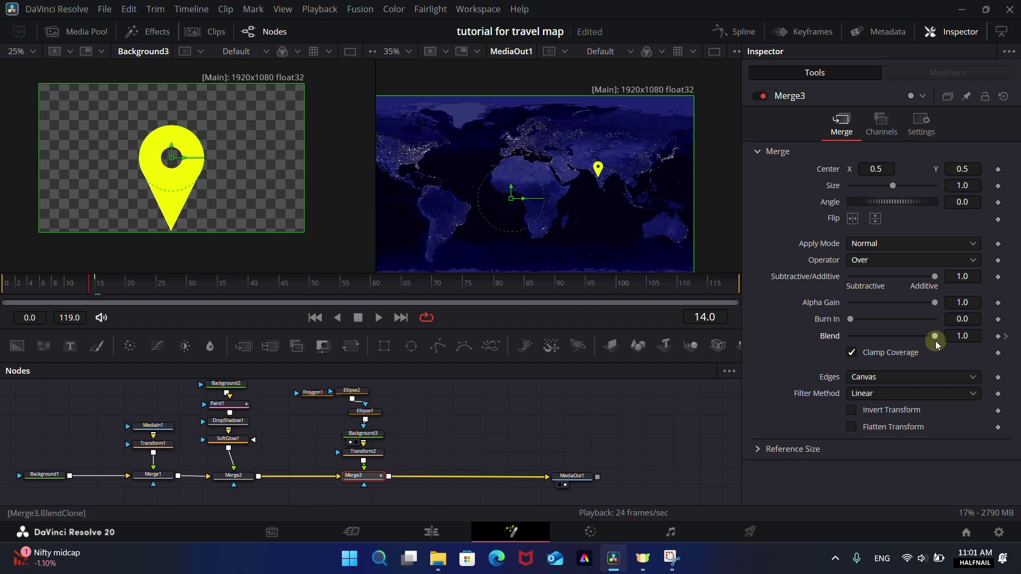
drag(935, 336, 768, 358)
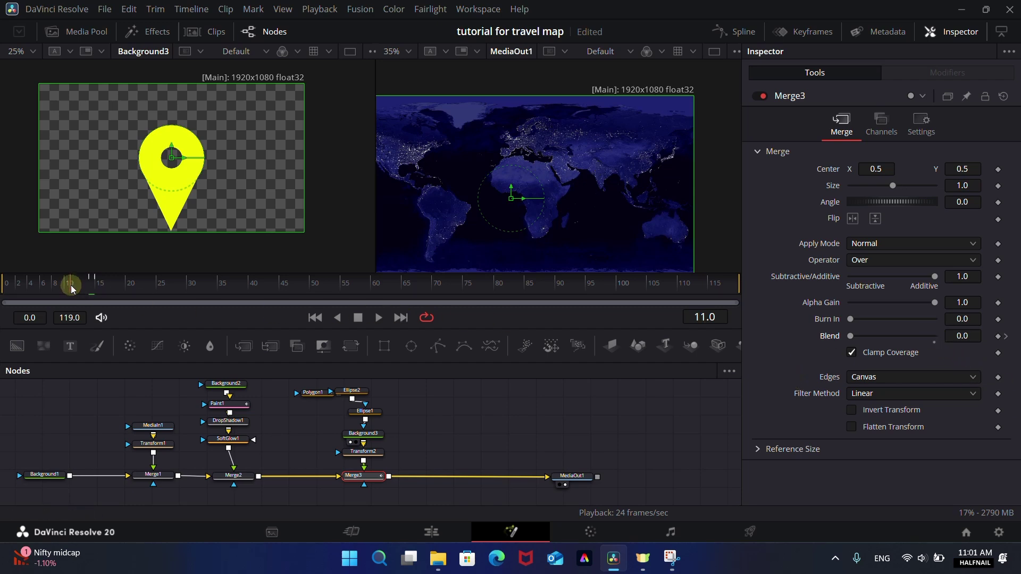
drag(73, 289, 467, 289)
Feed Background3 into a new Transform3 and Merge4 for a second pin.
scroll(468, 229, up, 2)
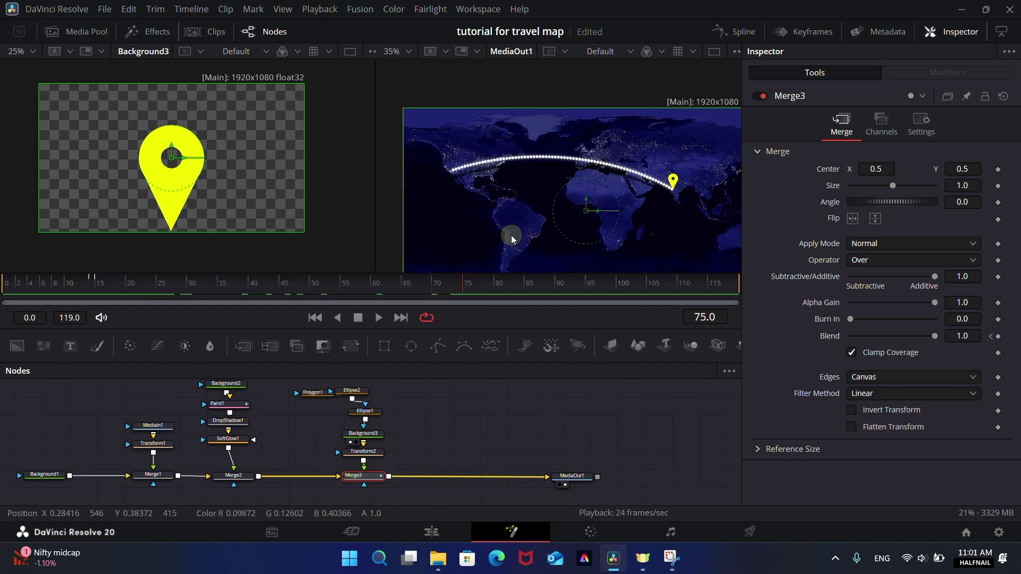
scroll(494, 207, up, 2)
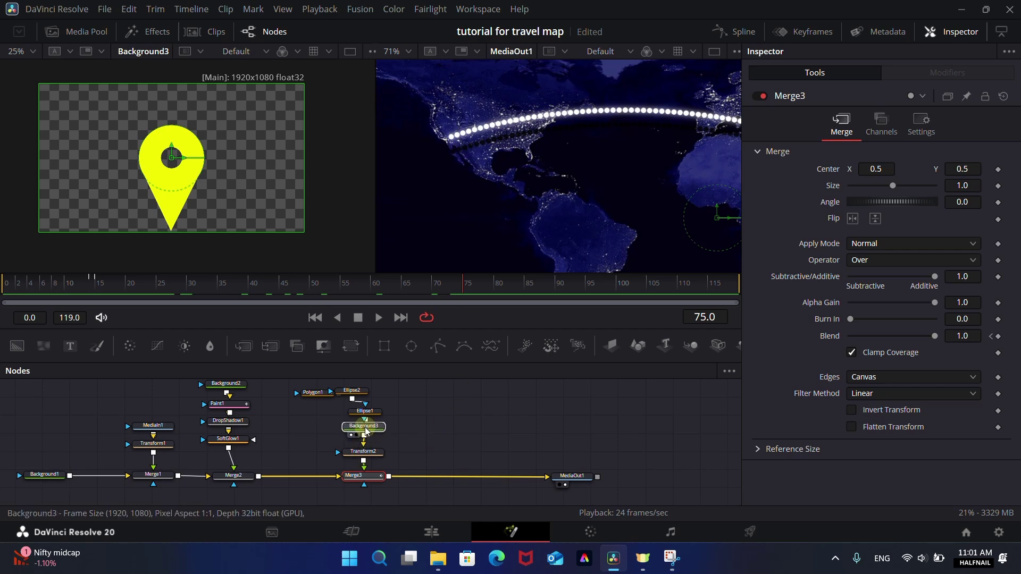
drag(364, 437, 365, 430)
drag(352, 347, 433, 424)
drag(364, 436, 390, 480)
drag(501, 457, 392, 465)
scroll(564, 244, down, 2)
scroll(565, 244, down, 1)
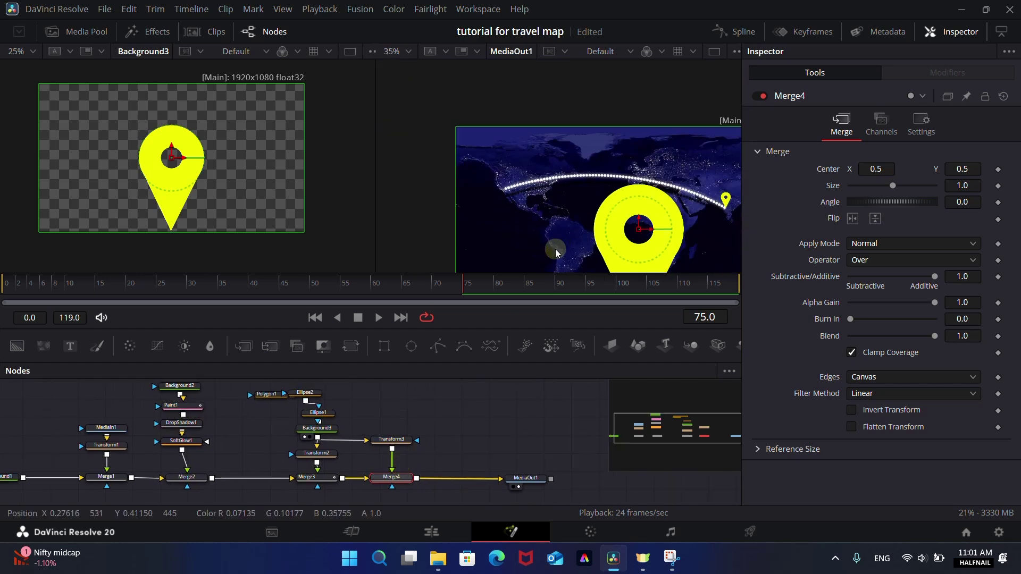
scroll(553, 248, down, 3)
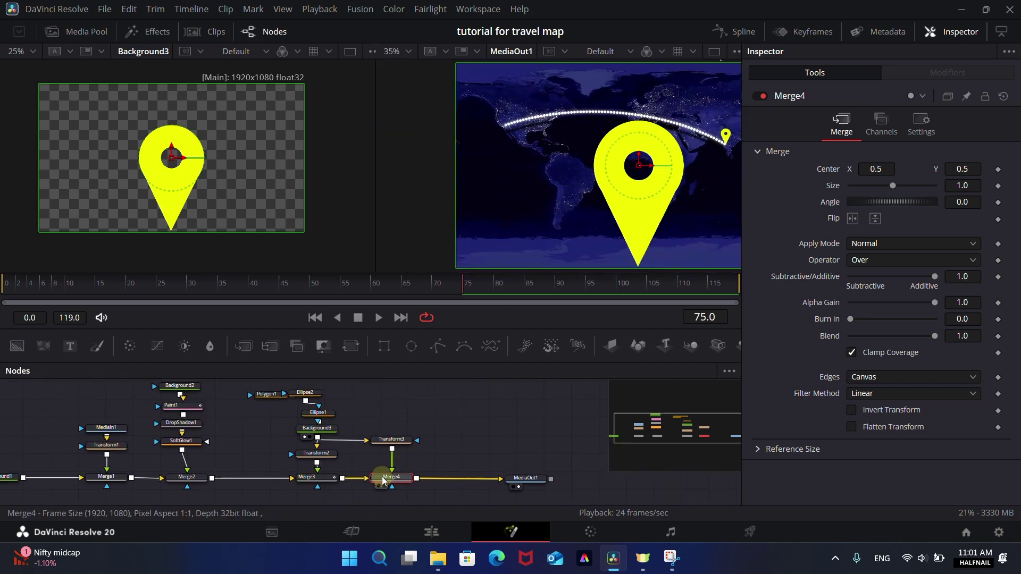
Scale the second pin to 0.125 and place it at the arc's start over North America.
click(390, 445)
drag(893, 219, 856, 219)
drag(640, 165, 503, 116)
scroll(503, 116, up, 6)
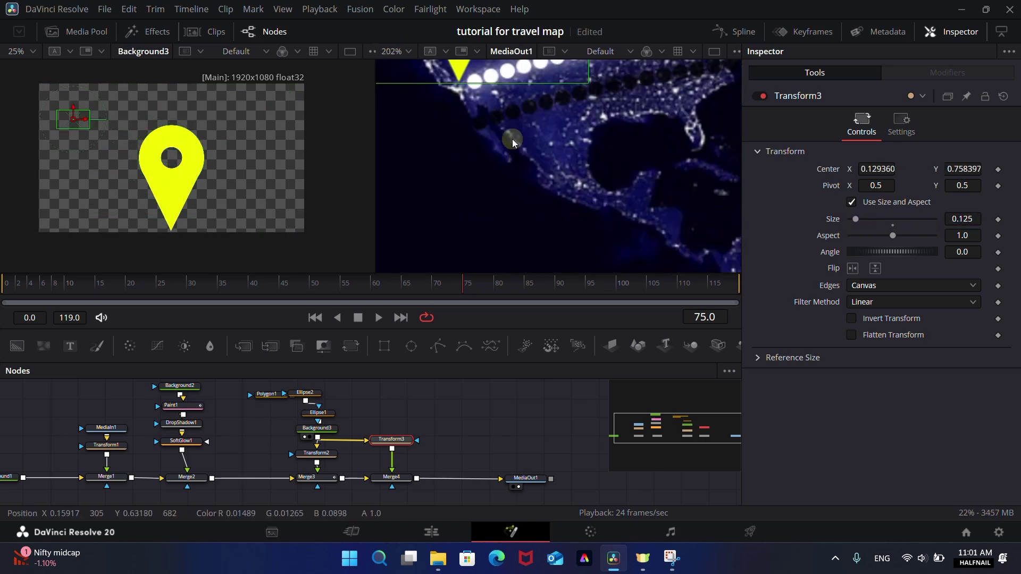
drag(461, 108, 471, 113)
scroll(471, 113, down, 7)
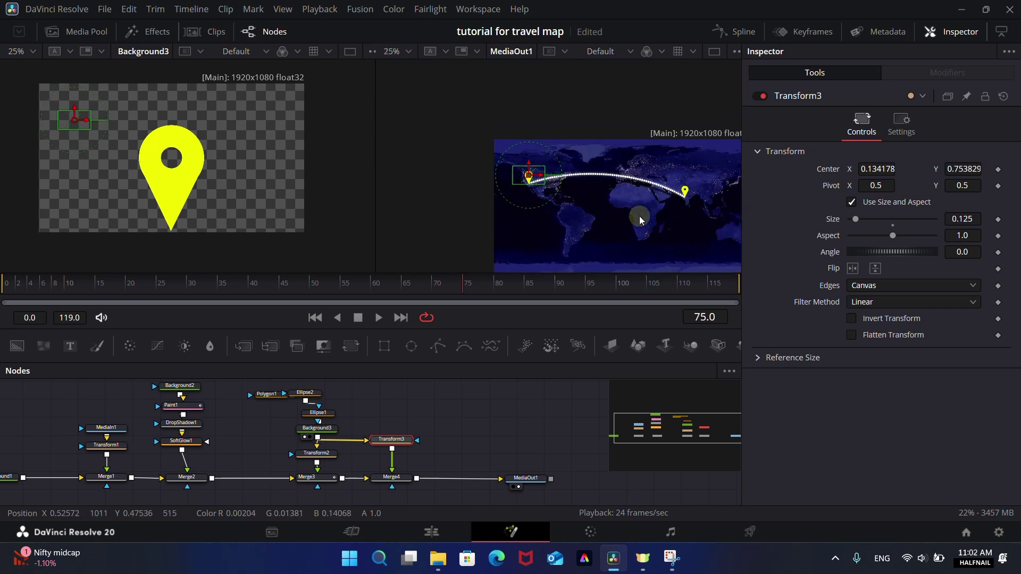
click(480, 432)
Keyframe Merge4's Blend so the second pin fades in.
mouse_move(451, 285)
mouse_down()
mouse_move(298, 285)
mouse_move(465, 298)
mouse_up()
click(398, 478)
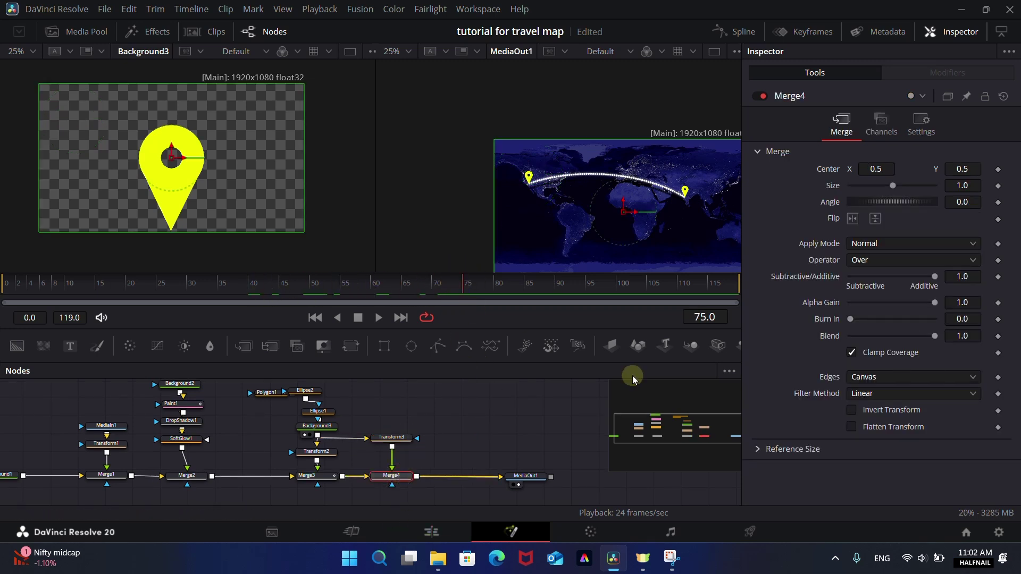
click(998, 336)
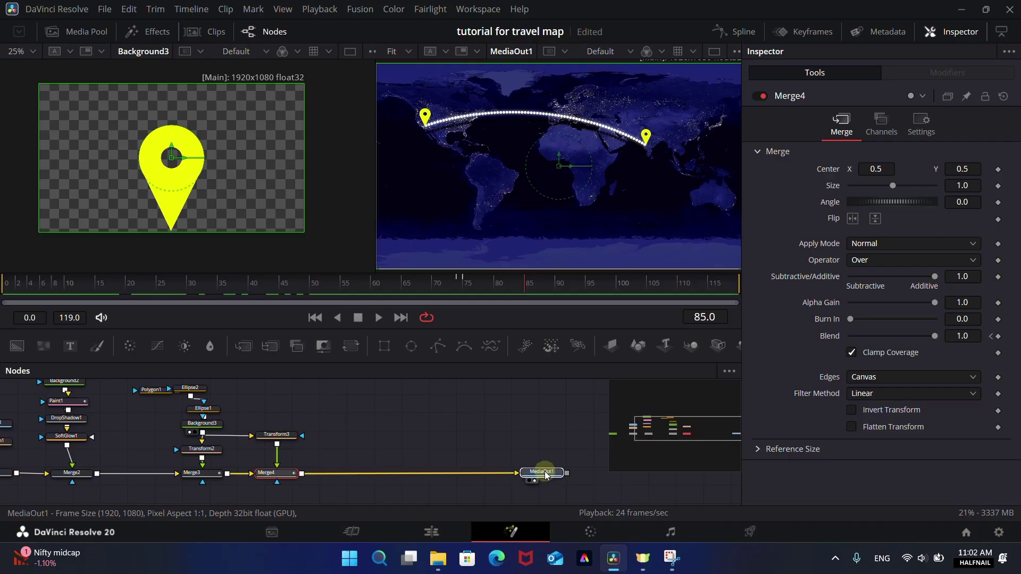
Bring the airplane image into the node graph and merge it over the composite after Merge4.
click(85, 32)
drag(177, 154, 360, 418)
click(78, 35)
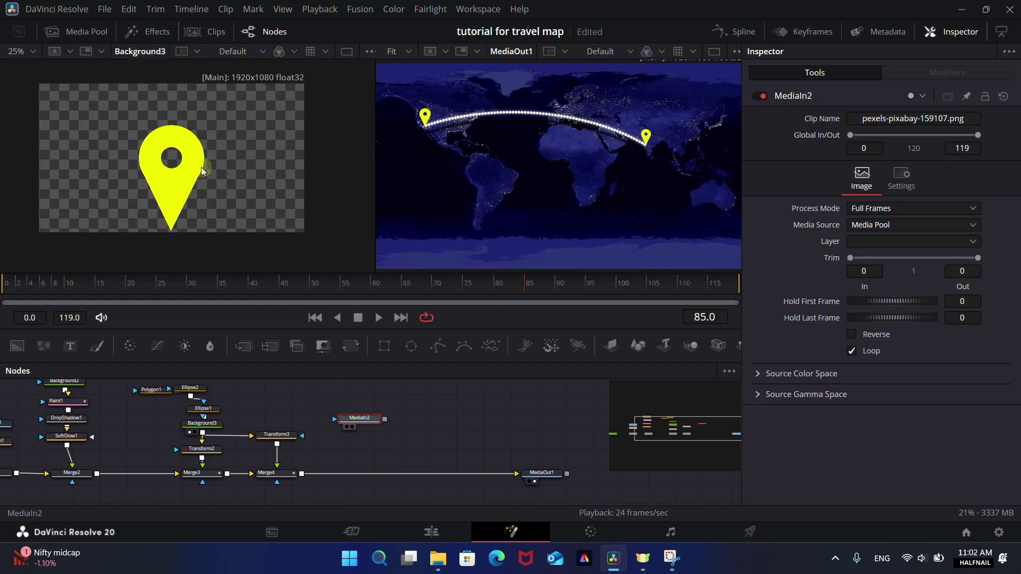
key(1)
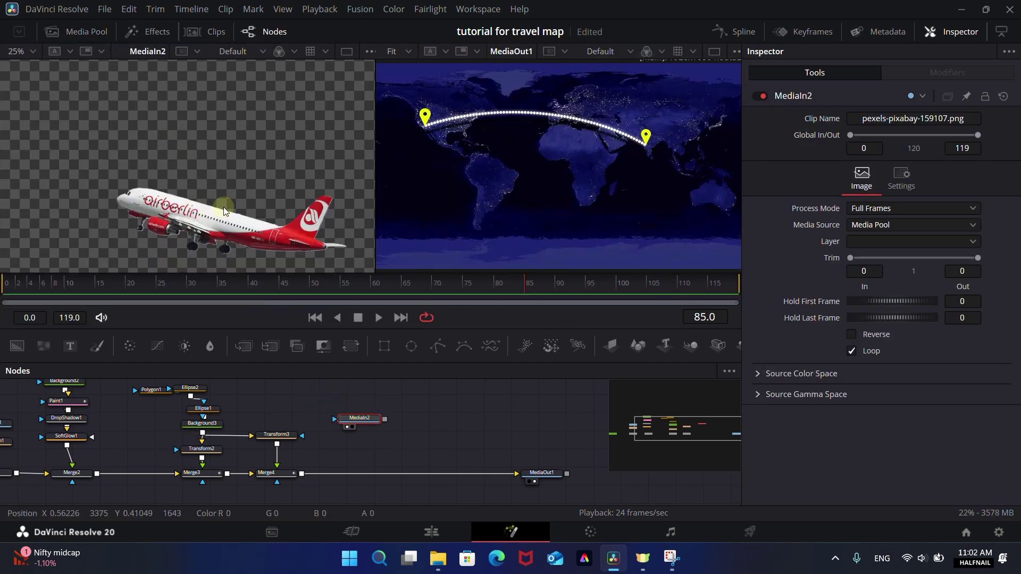
scroll(224, 211, down, 2)
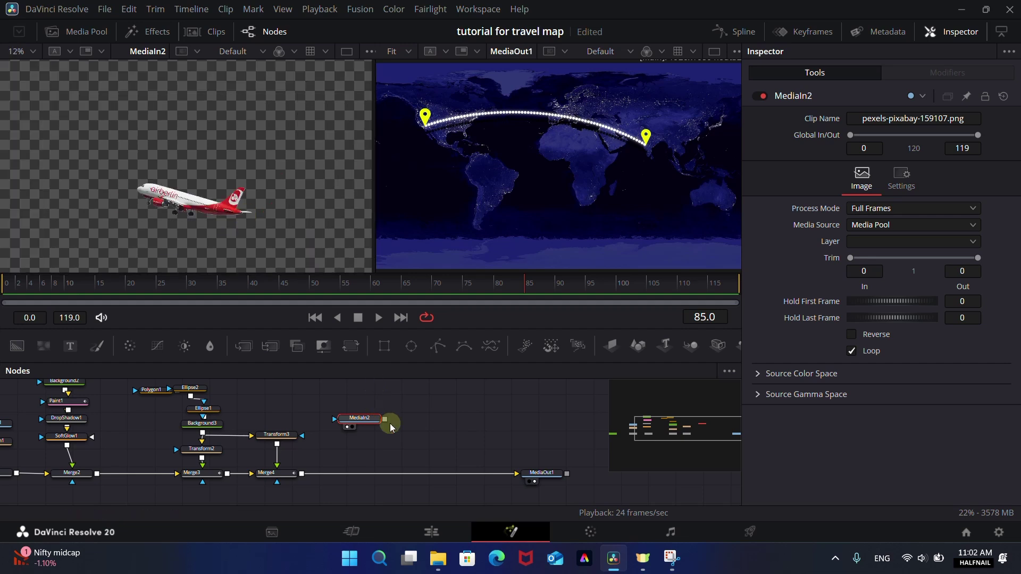
drag(387, 422, 301, 473)
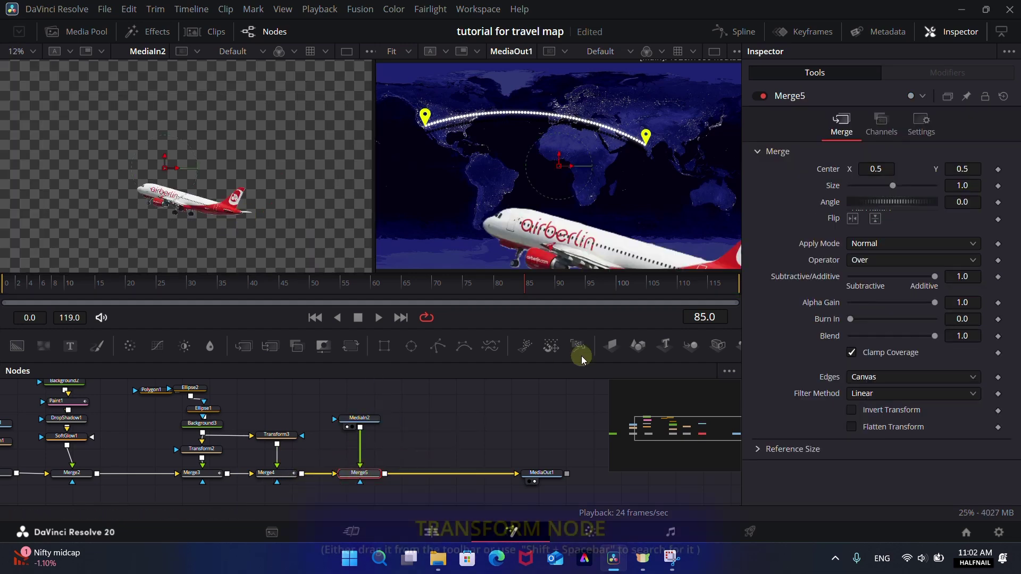
Insert Transform4 after the airplane, scale it to 0.092, and place it on the India pin.
drag(359, 425, 367, 405)
click(350, 346)
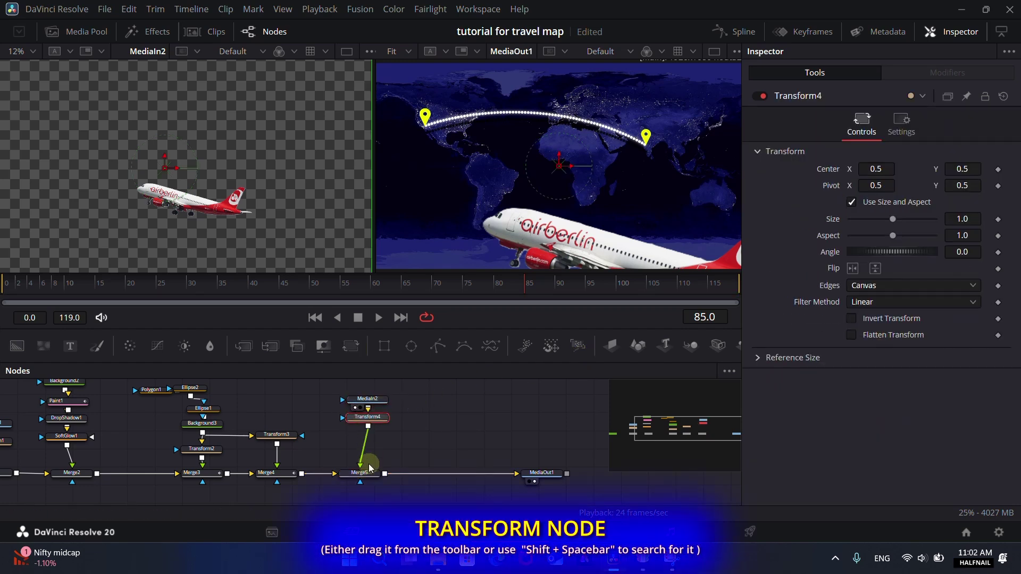
drag(966, 219, 367, 221)
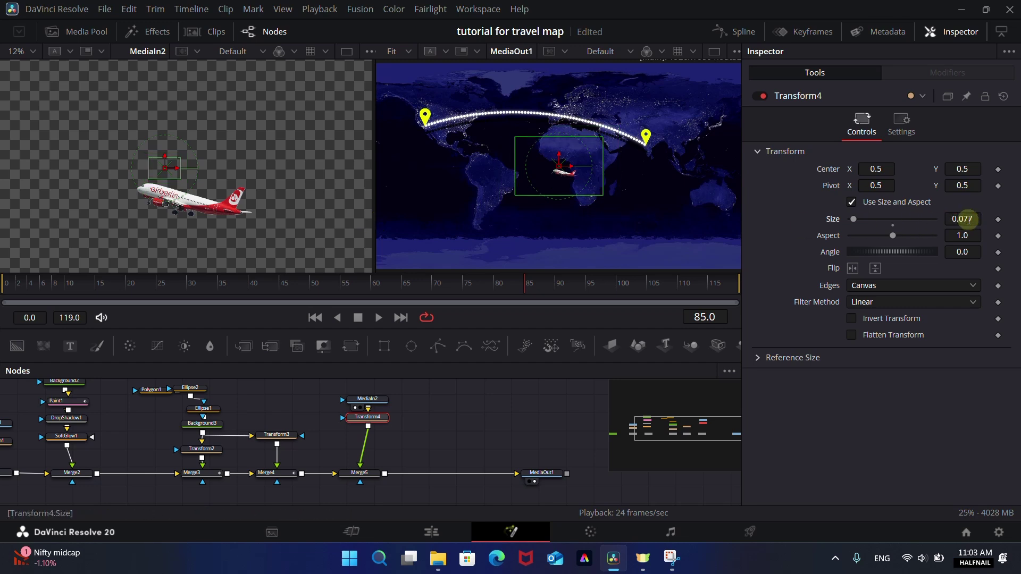
mouse_move(967, 218)
mouse_down()
mouse_move(991, 219)
mouse_move(981, 218)
mouse_up()
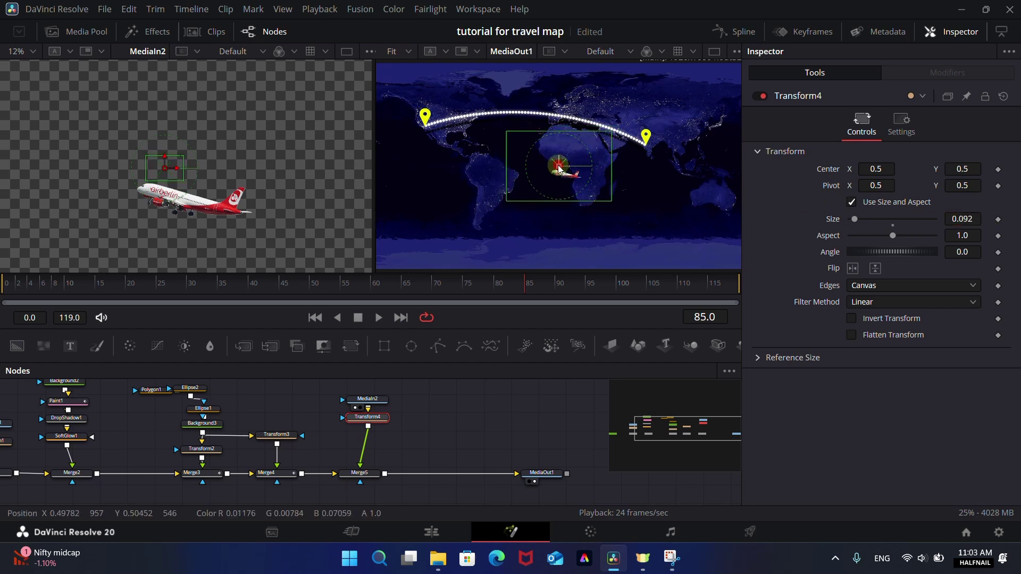
drag(559, 169, 639, 150)
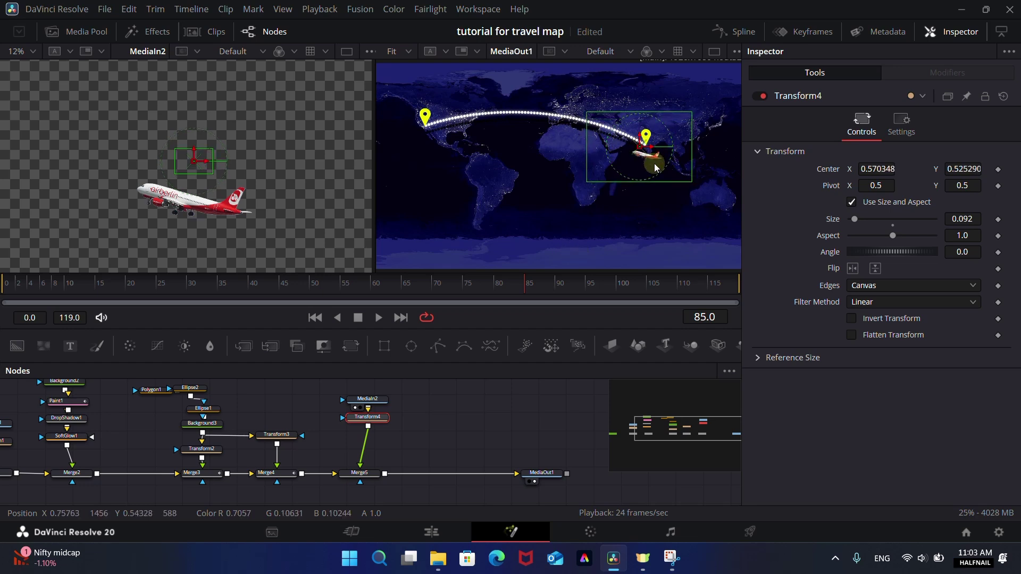
drag(46, 291, 119, 301)
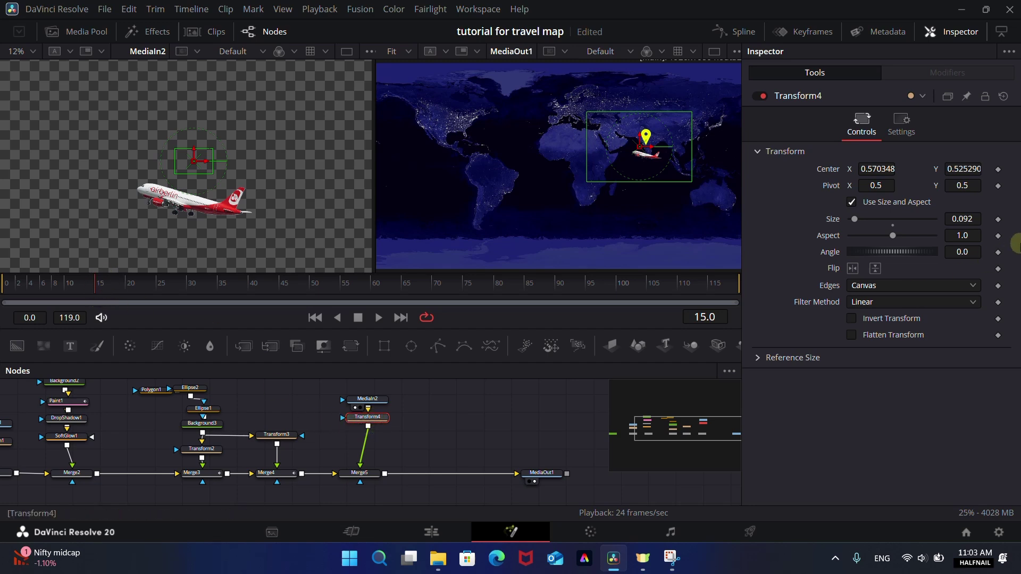
Keyframe the plane's Center at frame 15, then move it to the left pin at frame 75.
click(998, 170)
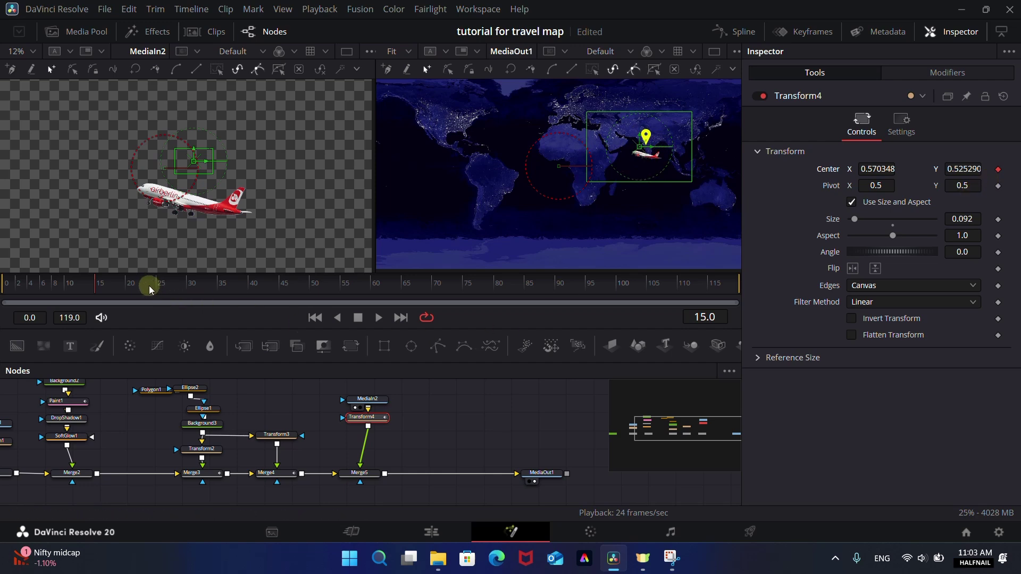
drag(121, 287, 480, 290)
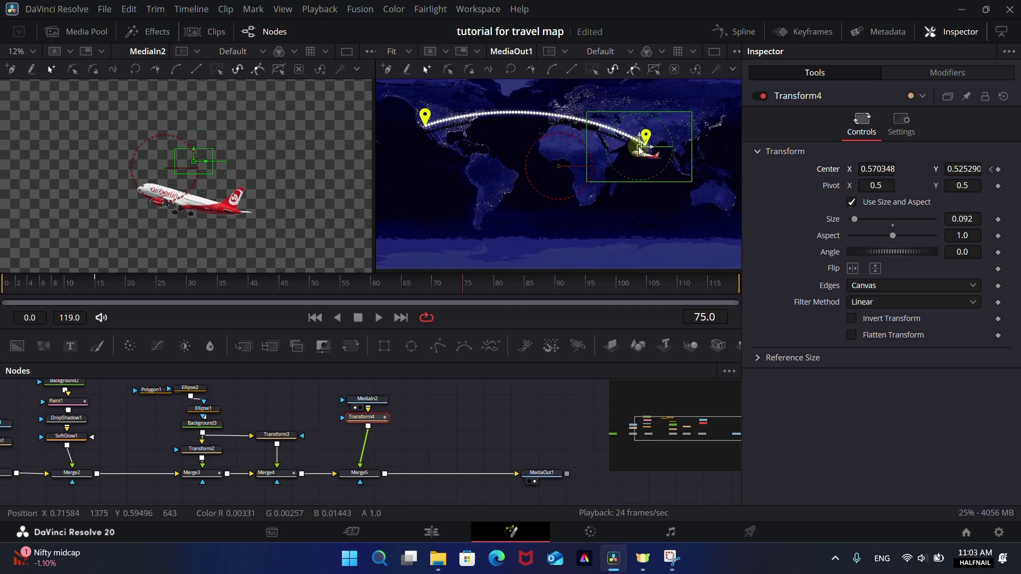
drag(639, 149, 421, 139)
scroll(878, 169, up, 1)
scroll(964, 170, up, 5)
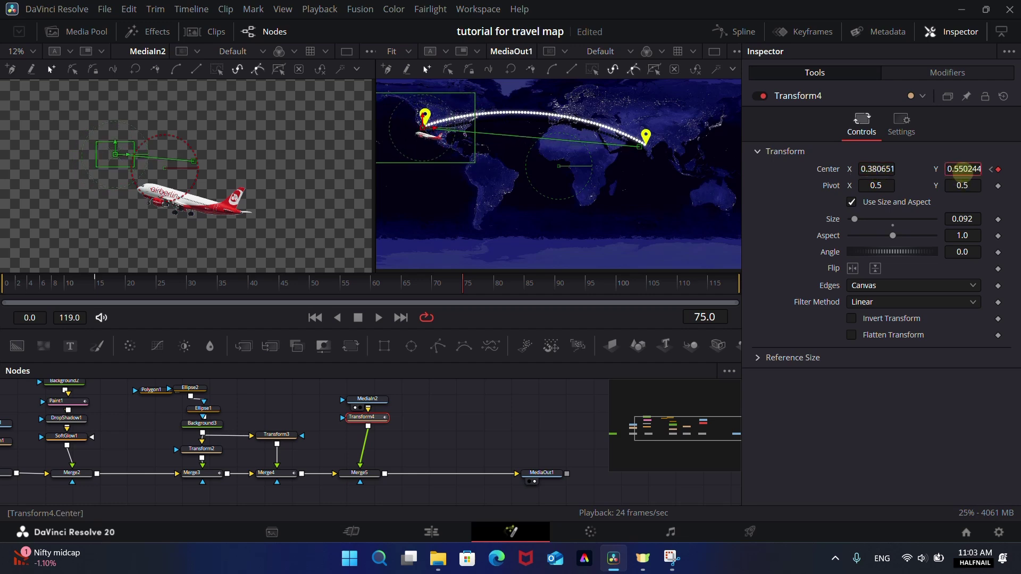
scroll(963, 169, up, 1)
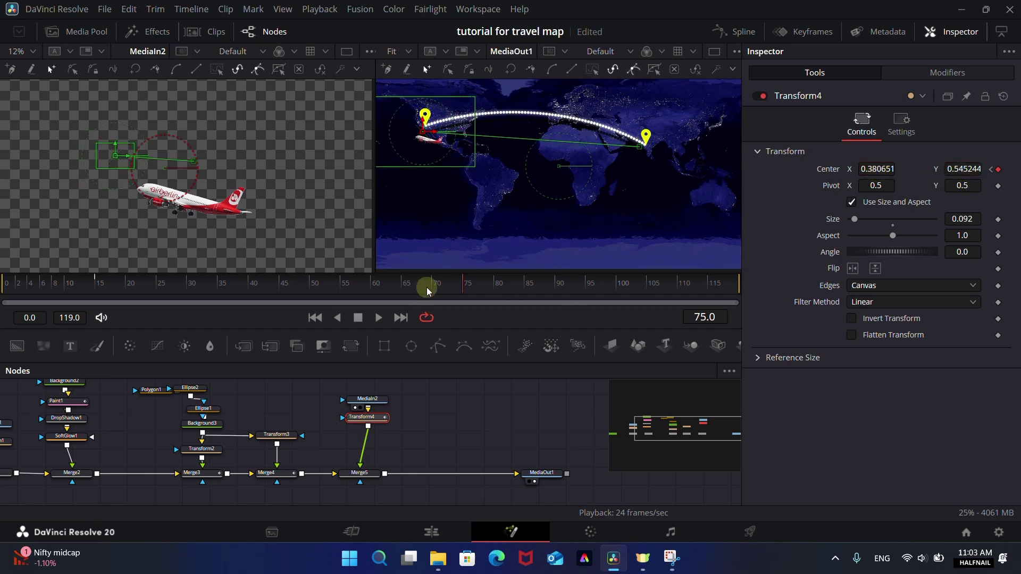
mouse_move(428, 291)
mouse_down()
mouse_move(241, 286)
mouse_move(462, 286)
mouse_move(137, 287)
mouse_move(415, 289)
mouse_up()
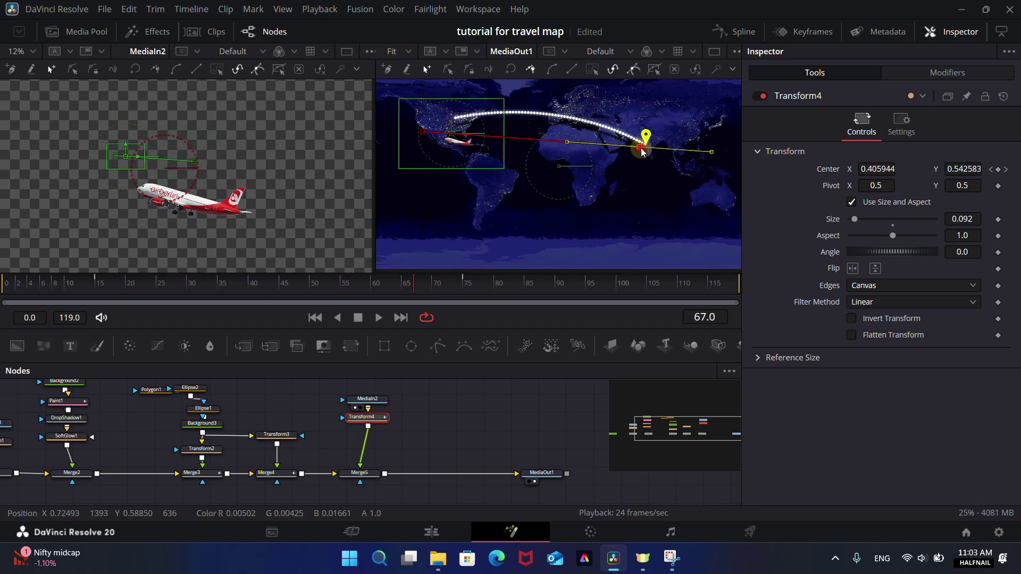
Bend the motion path's Bezier handles so the plane follows the curved arc.
drag(567, 142, 568, 105)
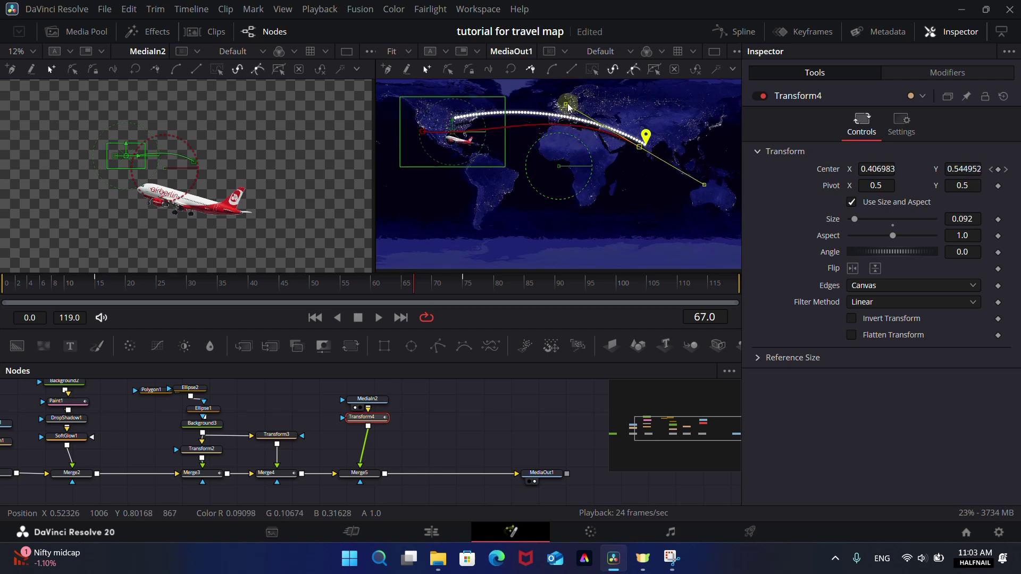
click(422, 130)
drag(500, 140, 478, 117)
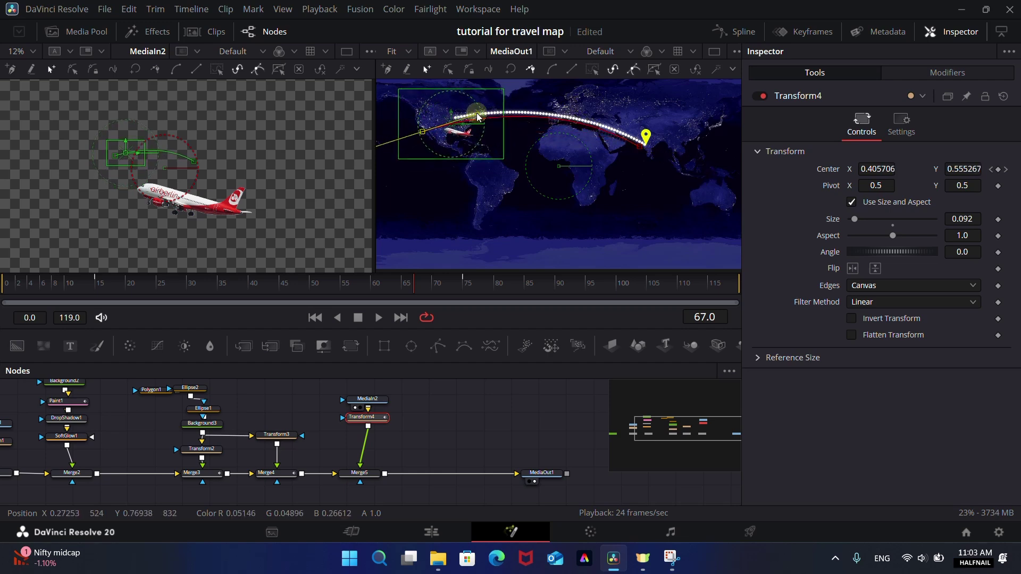
drag(239, 283, 101, 285)
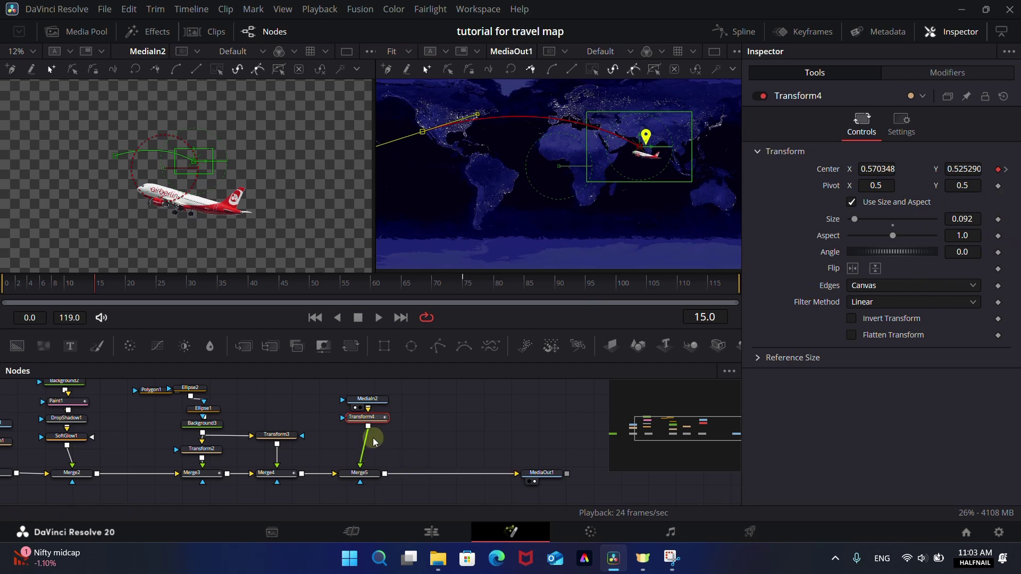
Keyframe Transform4's Angle from 0.0 at frame 15 to 23.5 at frame 75.
click(1000, 253)
drag(376, 286, 465, 302)
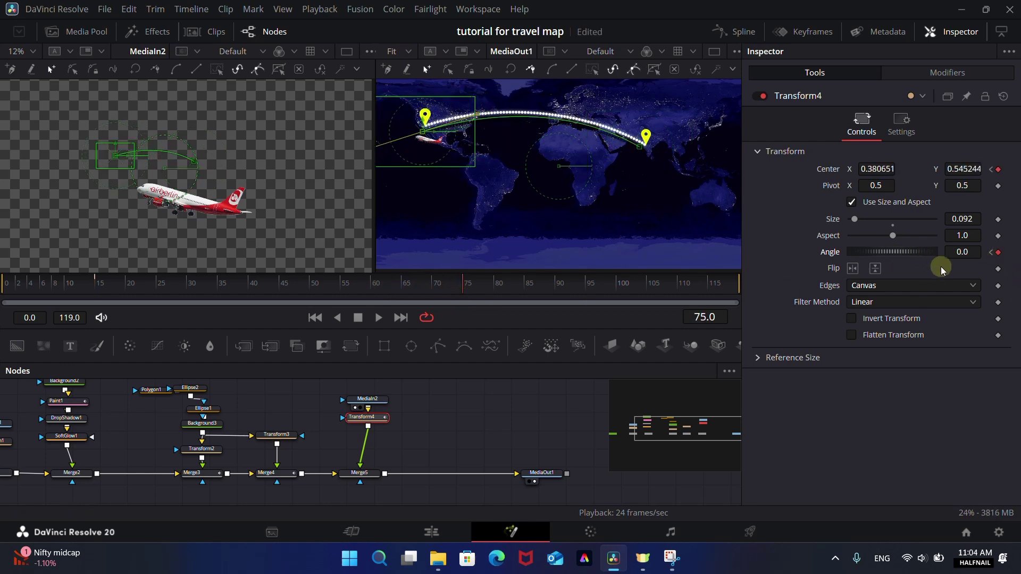
mouse_move(917, 256)
mouse_down()
mouse_move(851, 260)
mouse_move(903, 266)
mouse_up()
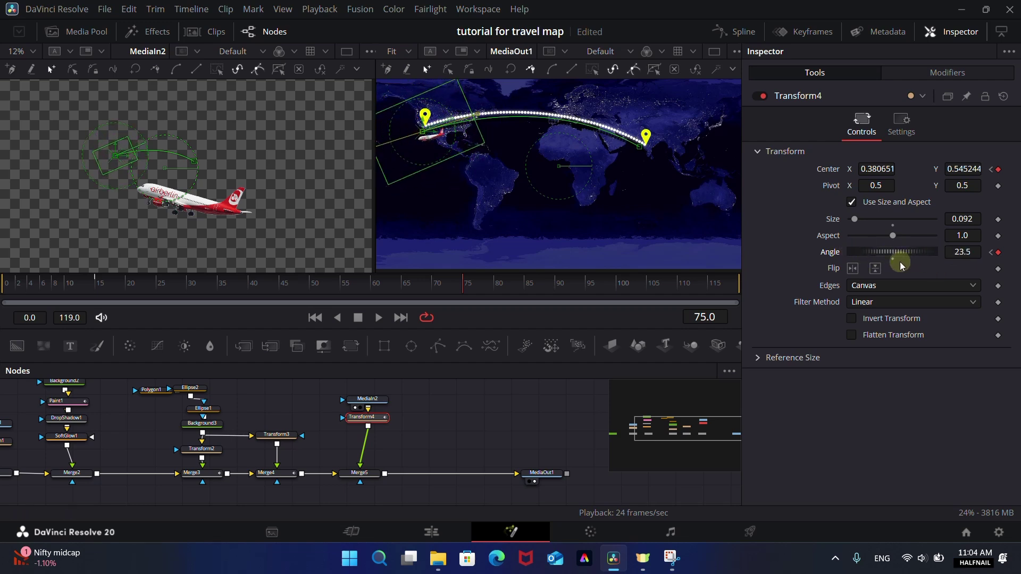
drag(364, 286, 101, 287)
click(453, 440)
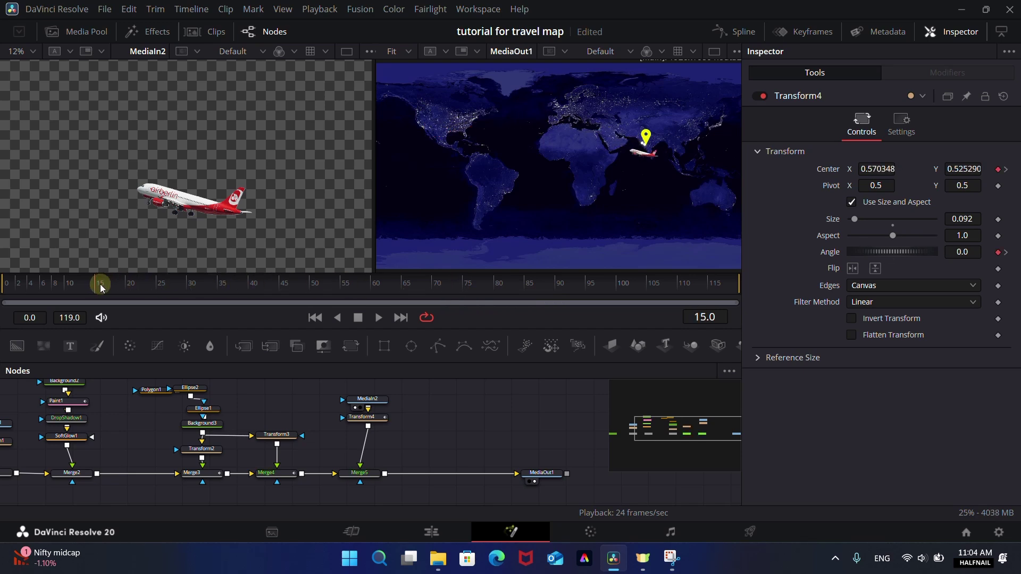
Keyframe Merge5's Blend to 0 at frame 14, 1 at 16, 1 at 76 and 0 at 77.
click(357, 474)
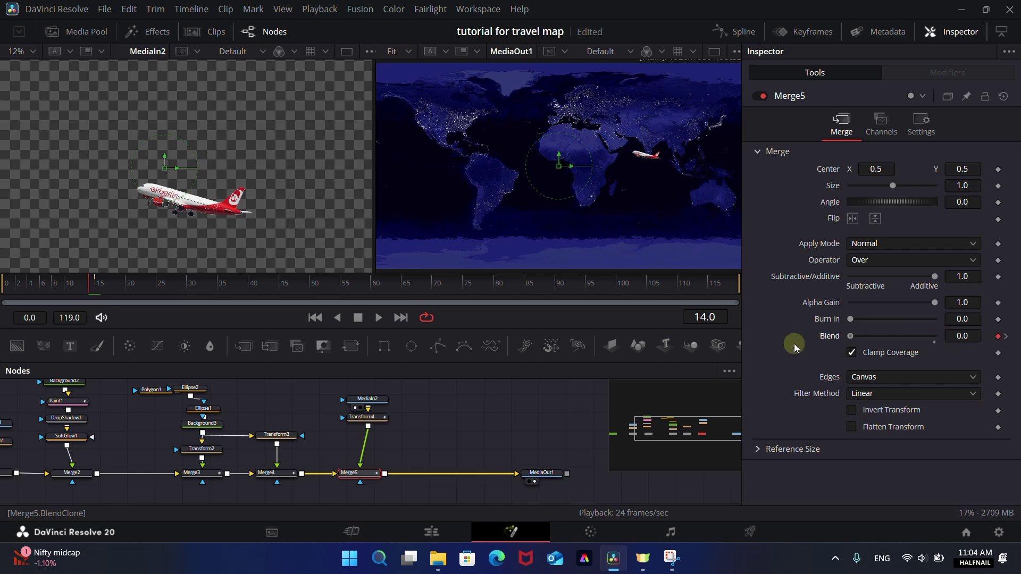
click(69, 287)
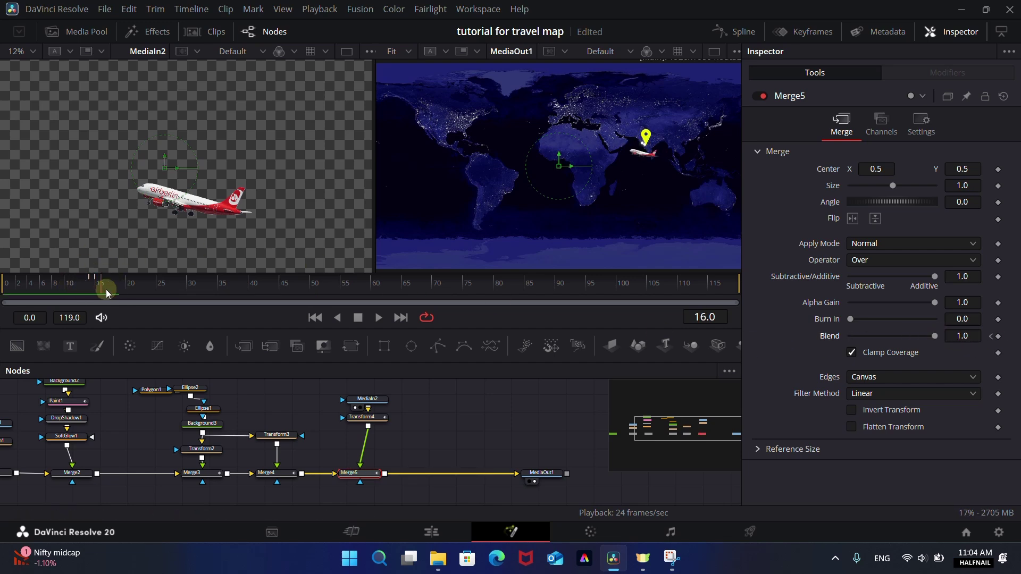
drag(247, 296, 468, 301)
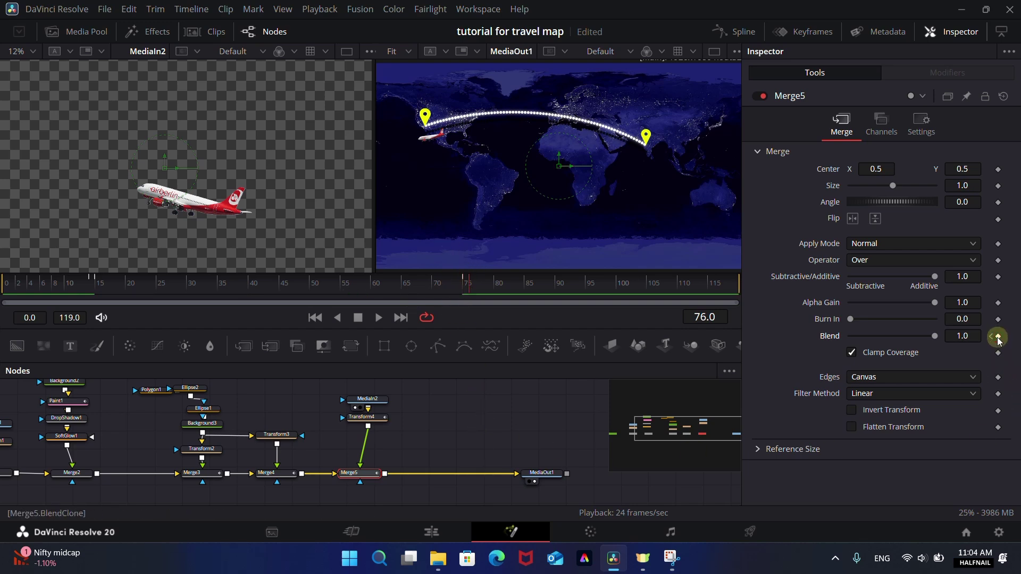
click(447, 297)
drag(447, 297, 413, 297)
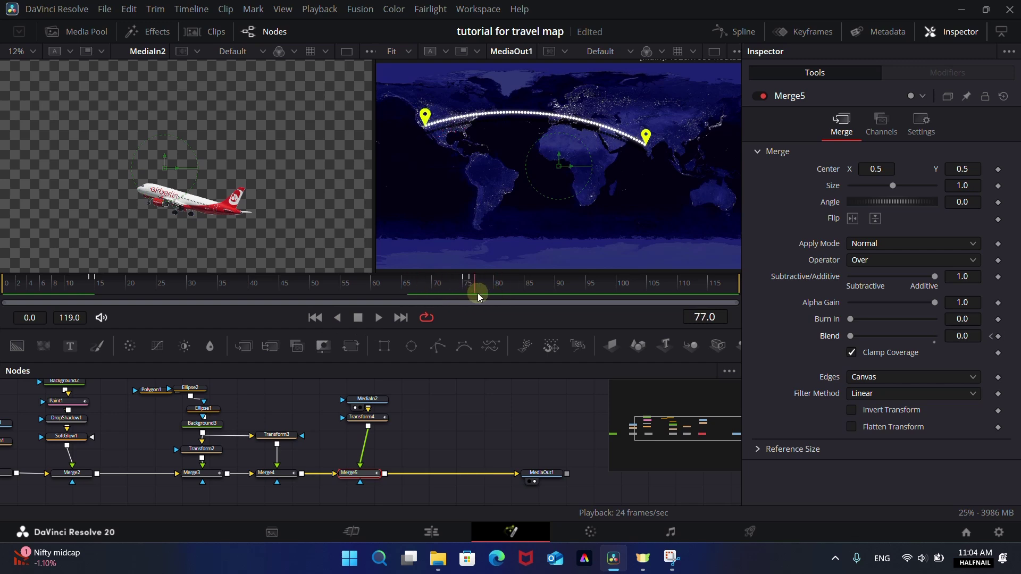
mouse_move(479, 297)
mouse_down()
mouse_move(408, 297)
mouse_move(628, 297)
mouse_move(67, 305)
mouse_move(523, 298)
mouse_up()
Add Transform keyframes for Fusion Composition 1 at the clip start.
scroll(451, 448, down, 3)
scroll(451, 448, up, 2)
scroll(440, 433, up, 3)
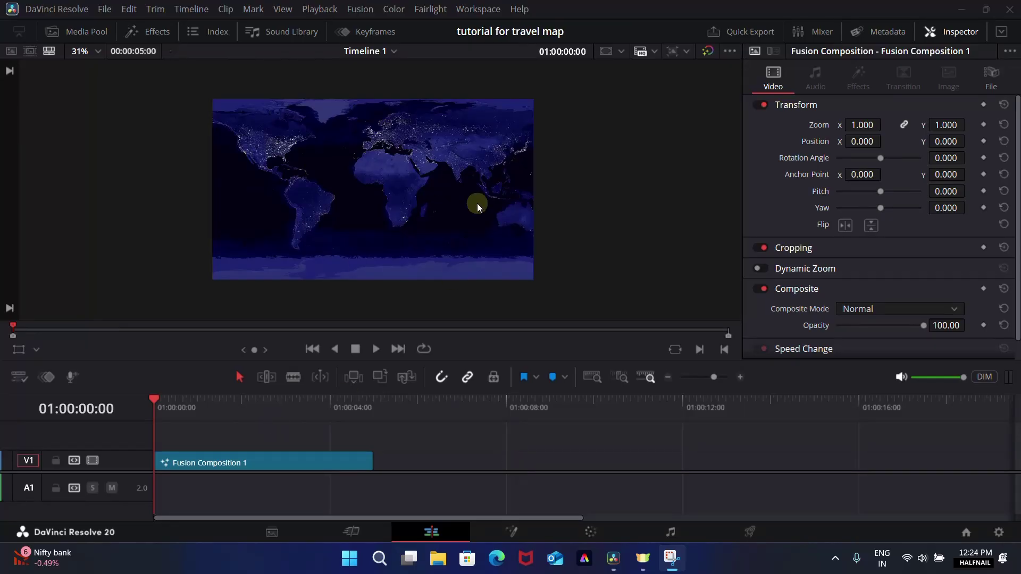
scroll(395, 202, up, 1)
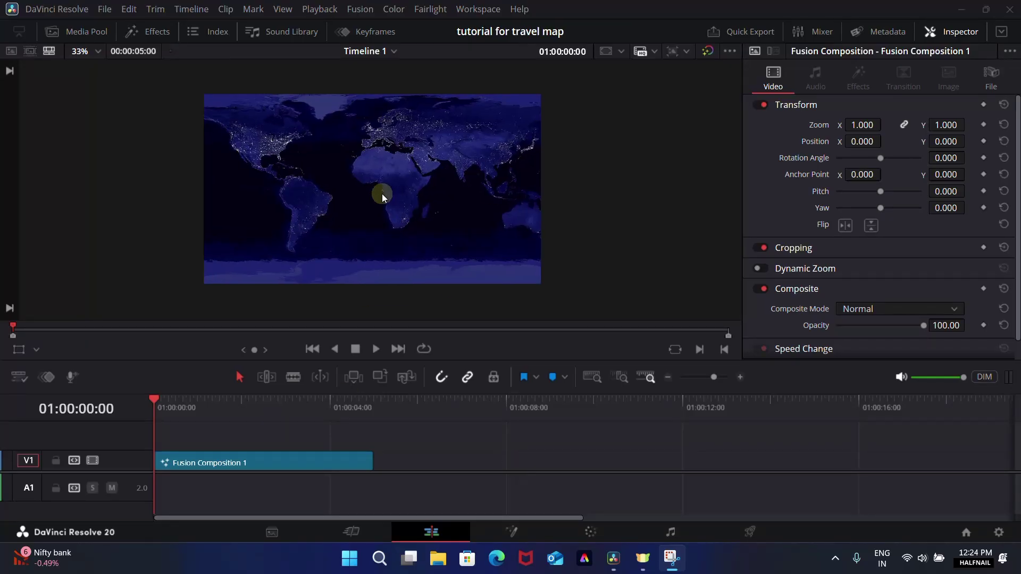
scroll(382, 193, up, 2)
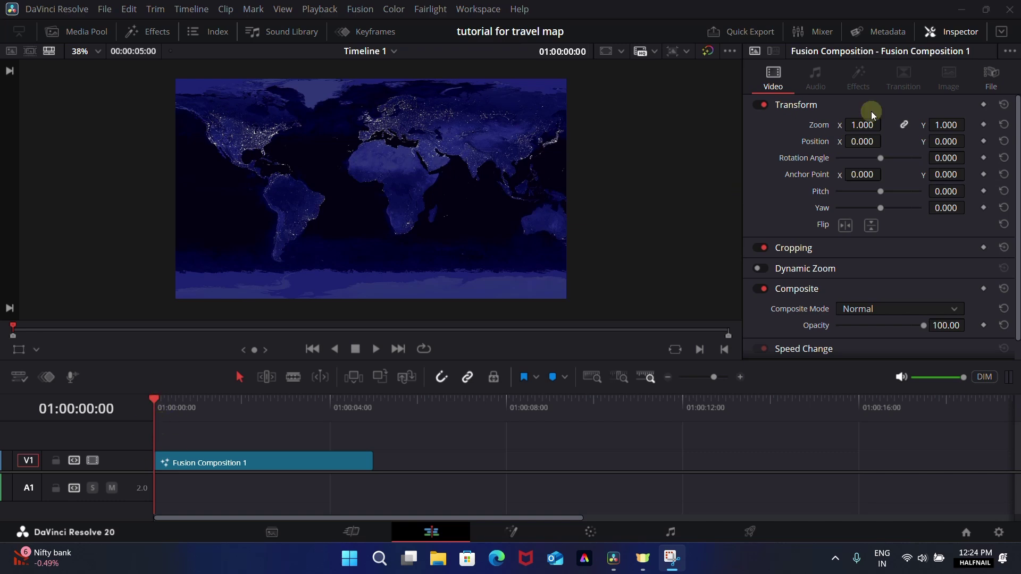
click(984, 104)
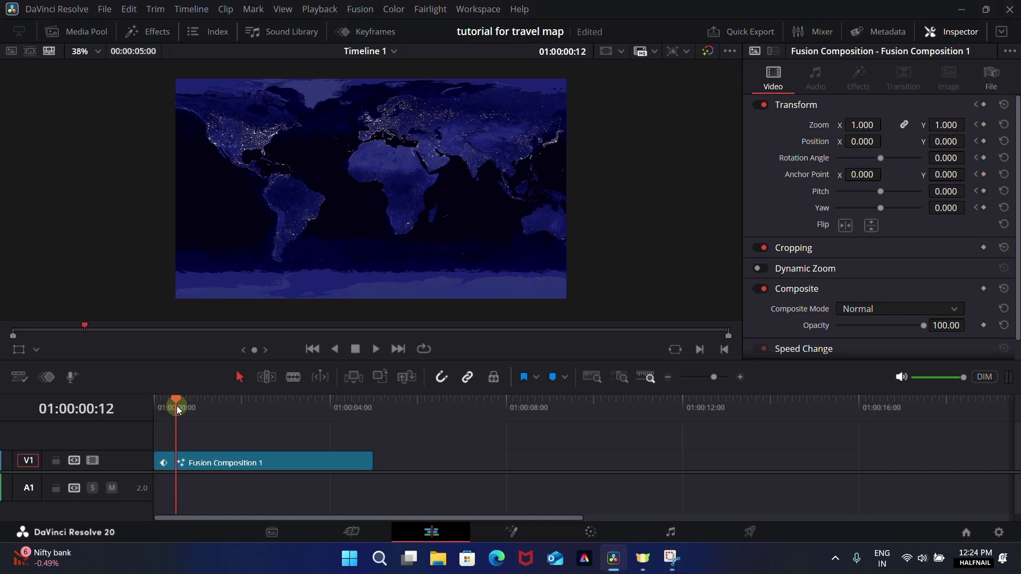
At frame 15 set Zoom 2.11, Position -694/-88 and Yaw -0.342, then play back the zoom.
drag(180, 408, 183, 410)
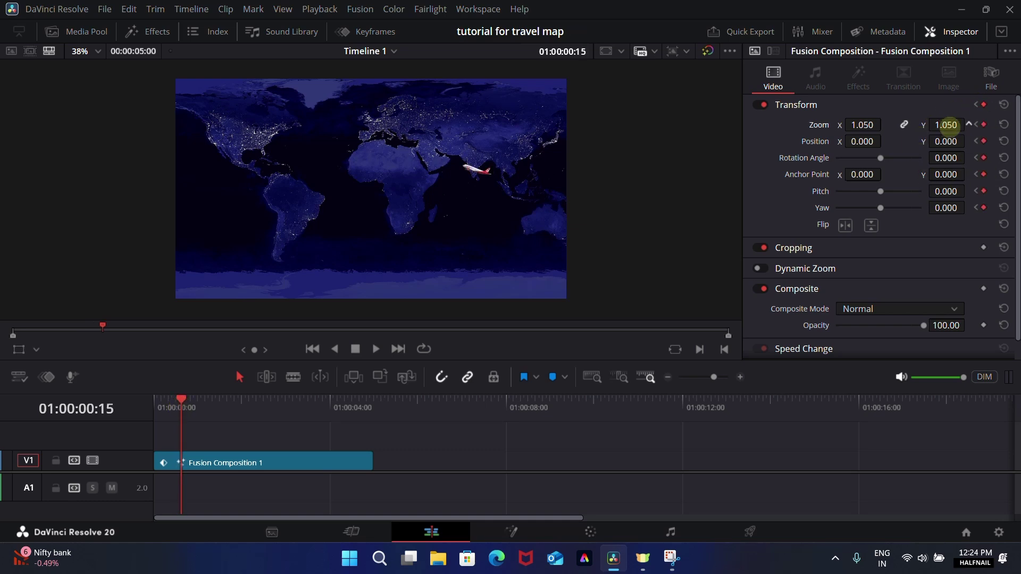
drag(946, 125, 948, 127)
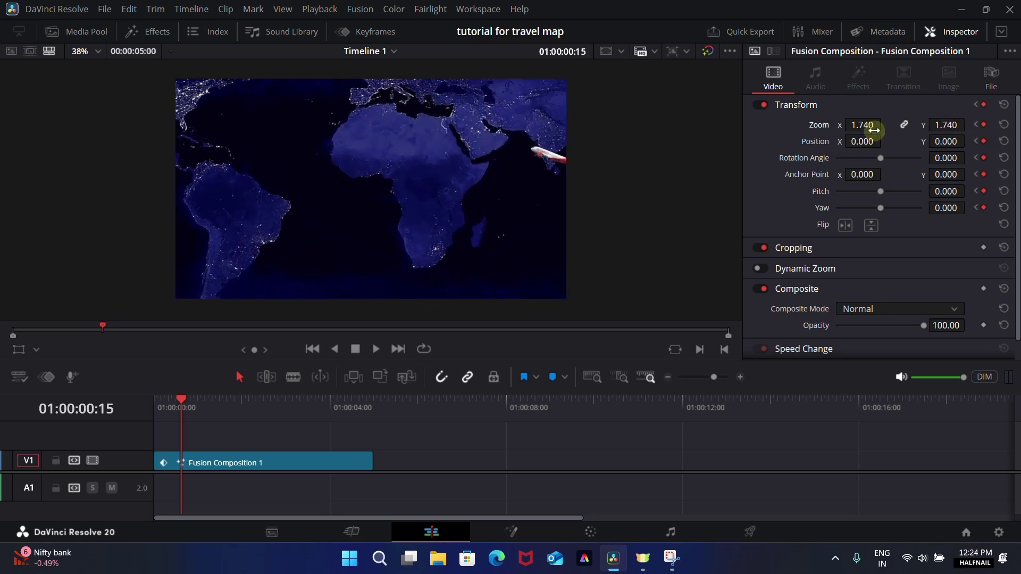
drag(862, 141, 477, 144)
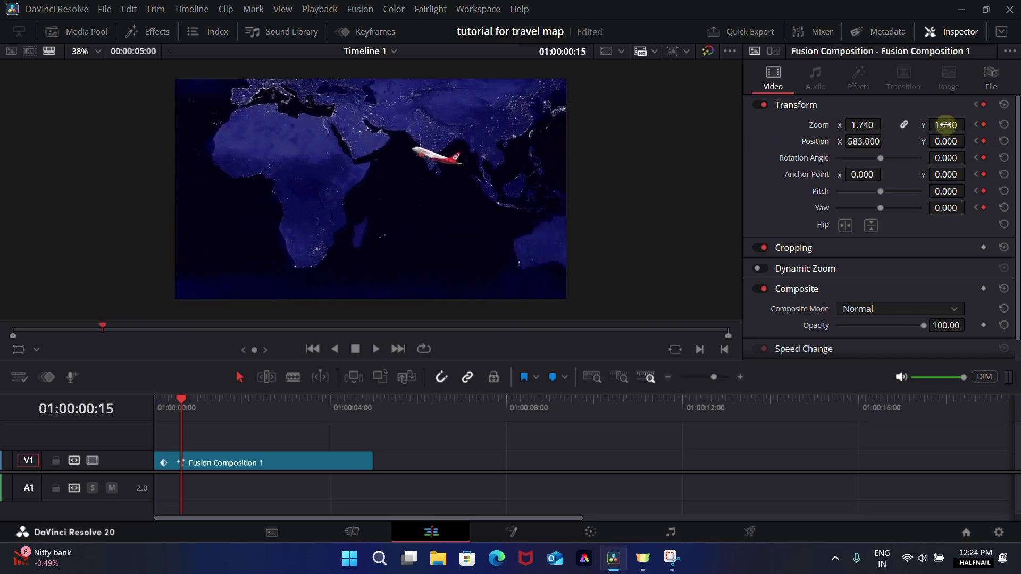
mouse_move(946, 125)
mouse_down()
mouse_move(960, 130)
mouse_move(943, 127)
mouse_up()
drag(864, 126, 786, 155)
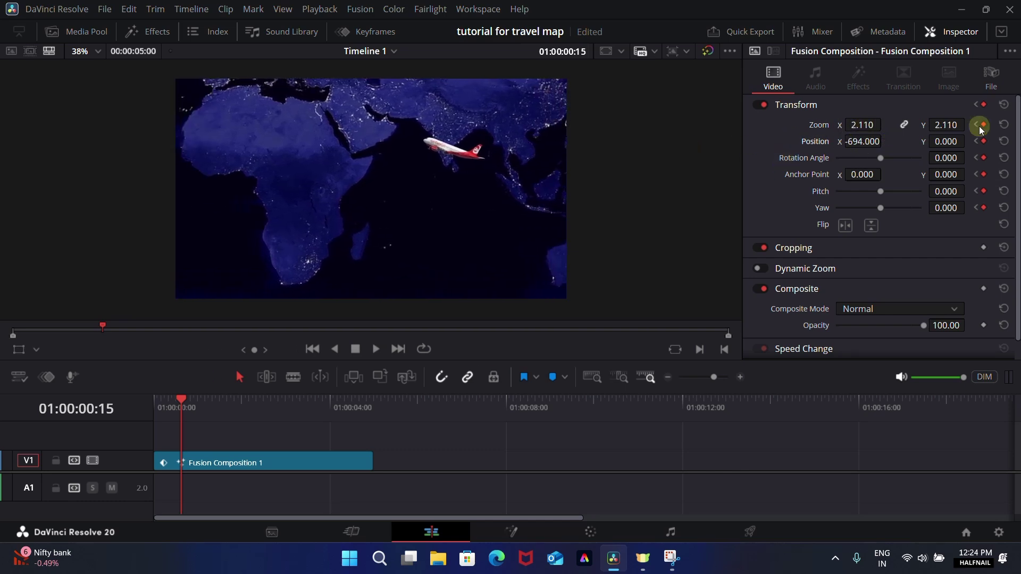
drag(952, 139, 895, 144)
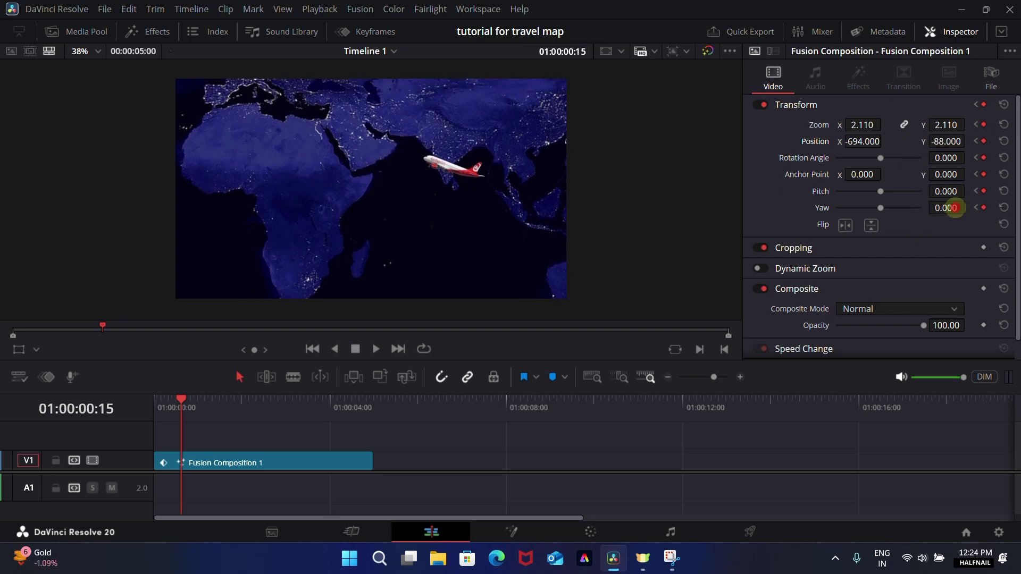
drag(952, 208, 728, 218)
click(930, 196)
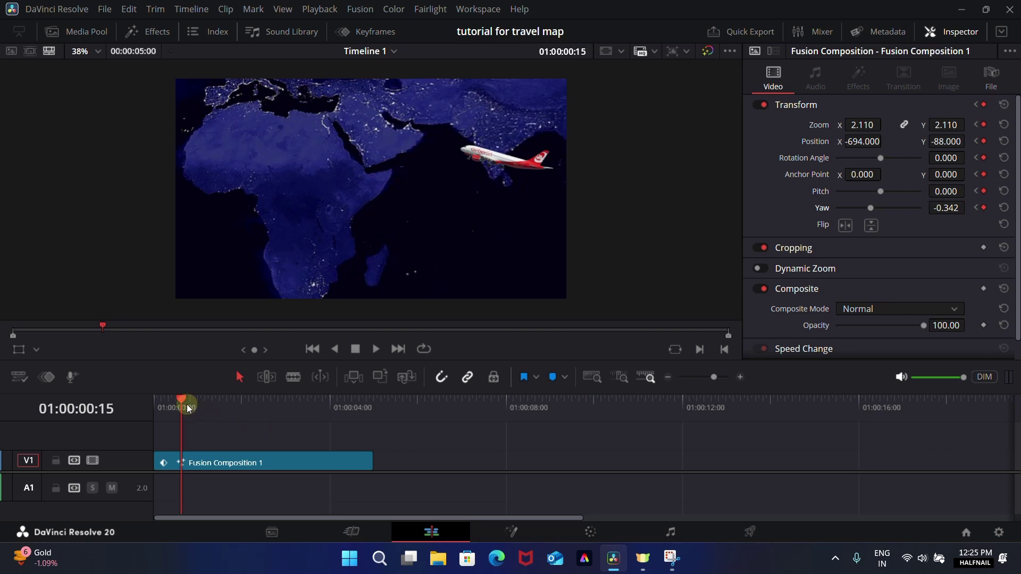
drag(186, 404, 161, 400)
key(space)
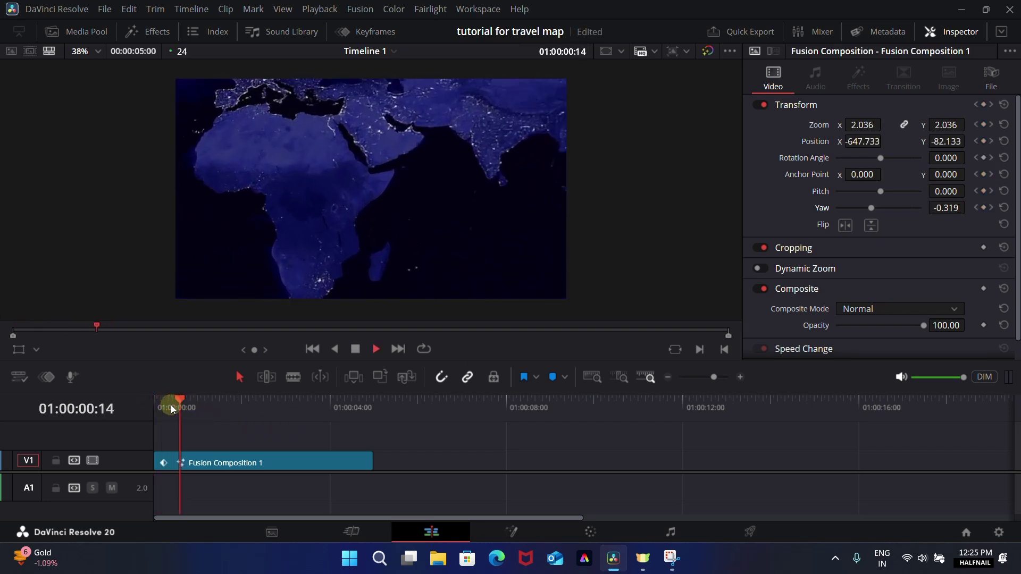
Set Zoom to 2.260 and Position to 544, -354 to frame the California pin.
drag(198, 407, 282, 407)
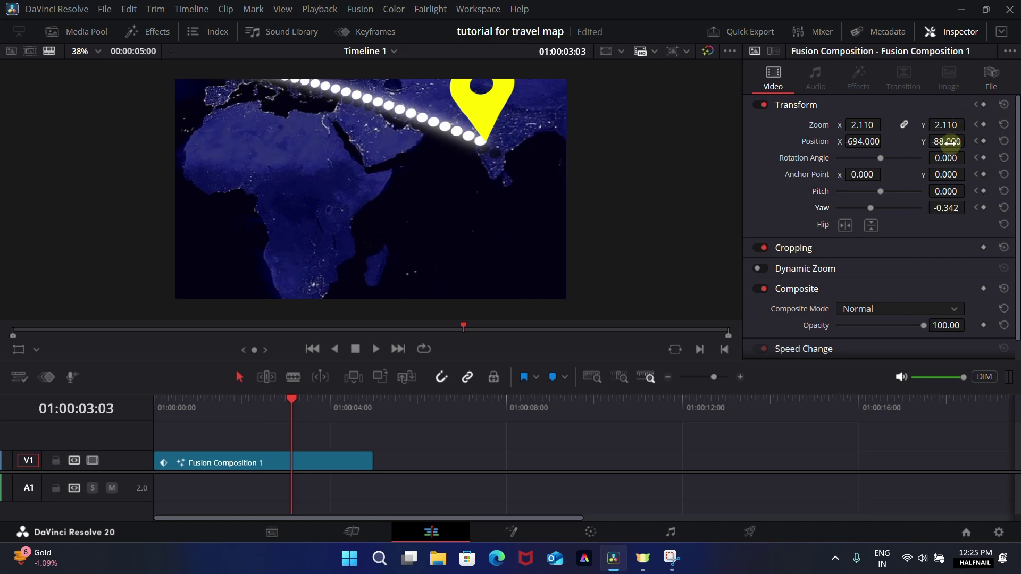
drag(949, 141, 811, 69)
drag(857, 141, 683, 149)
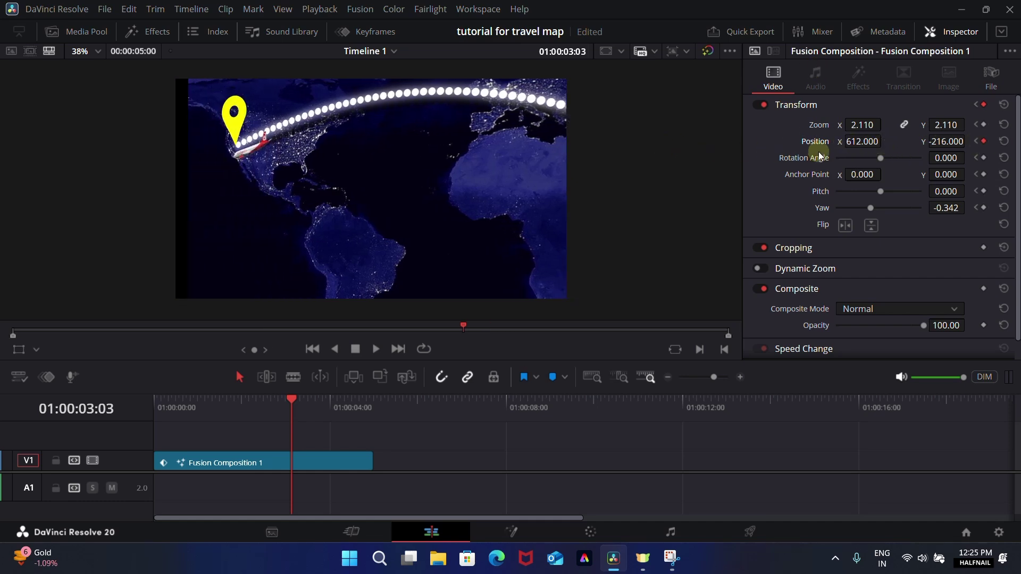
mouse_move(856, 143)
mouse_down()
mouse_move(819, 141)
mouse_move(858, 142)
mouse_up()
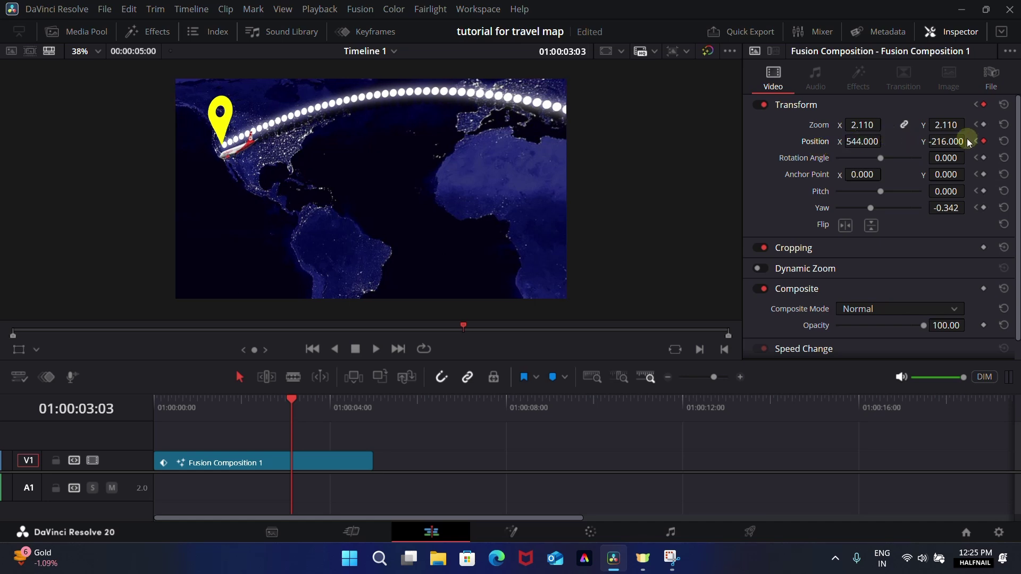
drag(946, 125, 969, 124)
drag(878, 125, 880, 146)
drag(947, 141, 856, 147)
drag(294, 400, 375, 407)
At 01:00:05:00 keyframe the clip's Transform with Zoom, Position and Yaw reset to defaults.
click(365, 459)
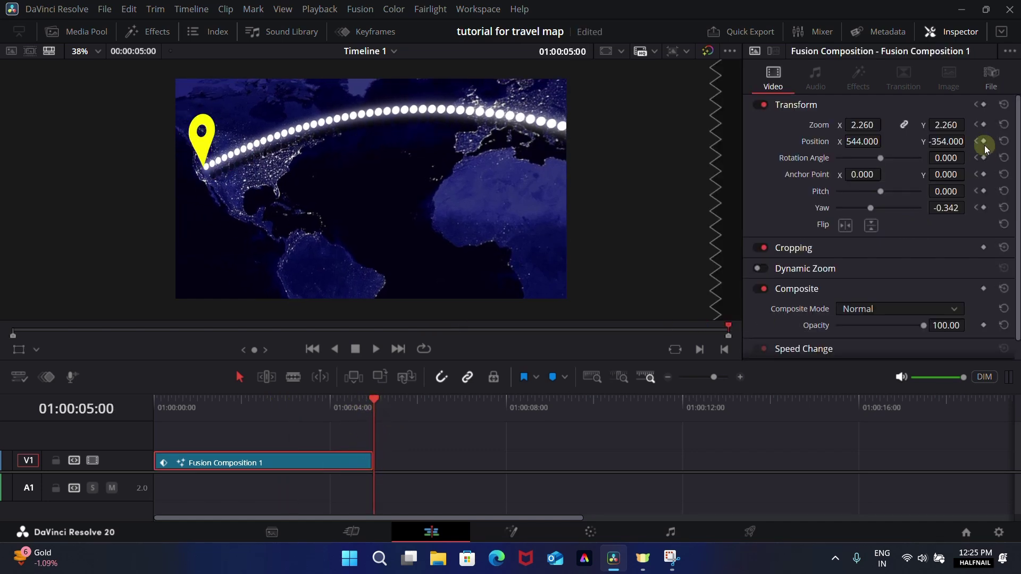
click(984, 105)
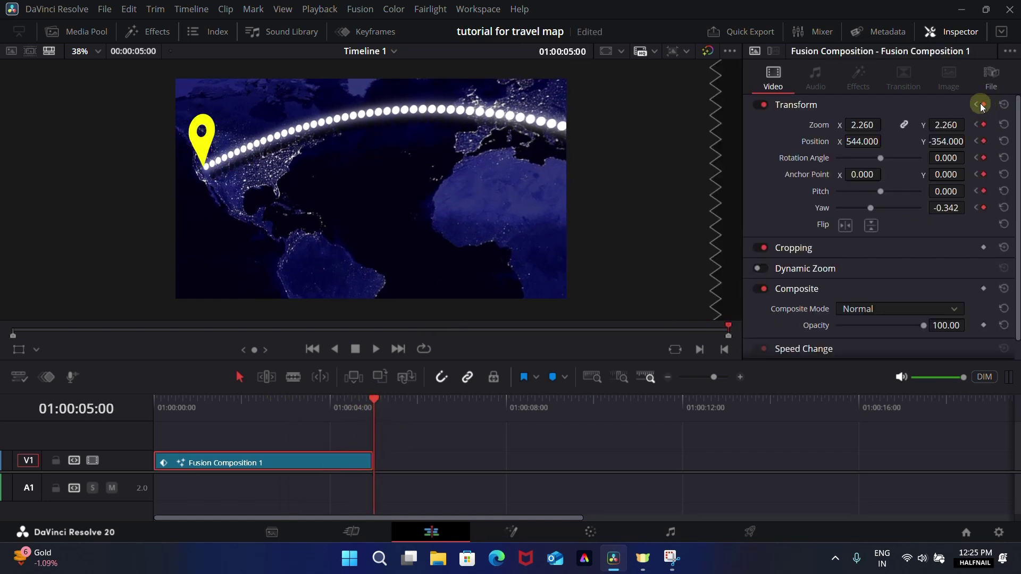
double_click(821, 126)
double_click(812, 141)
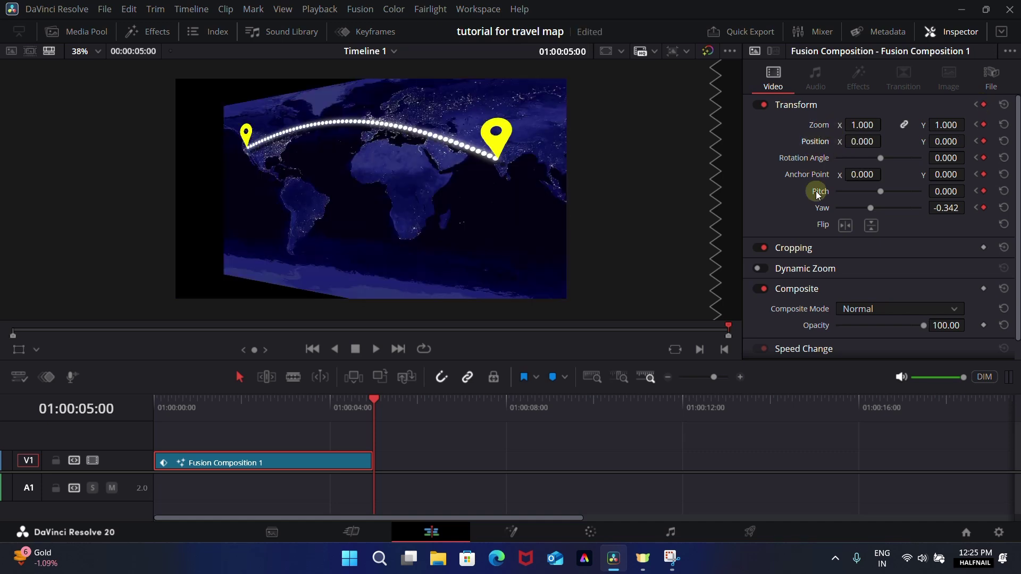
double_click(822, 207)
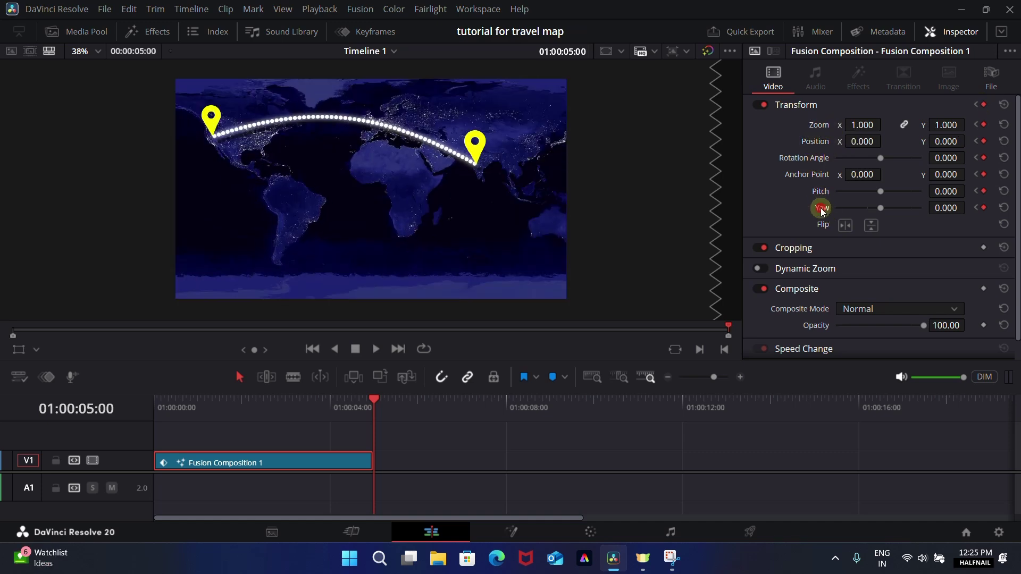
drag(365, 400, 151, 404)
key(space)
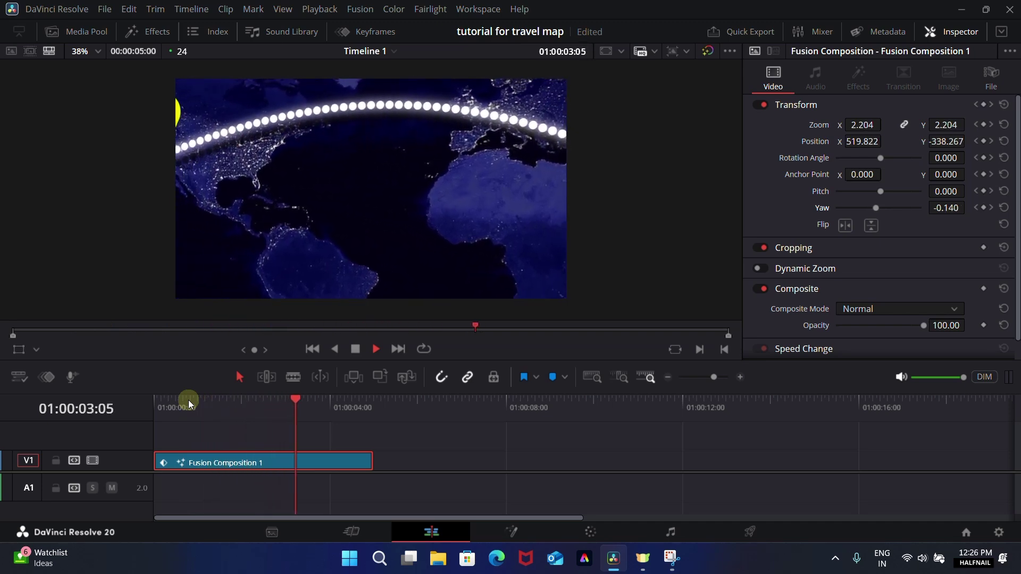
key(space)
Change Position X to 850 at the 01:00:03:03 keyframe and replay the animation.
drag(314, 403, 291, 406)
click(862, 141)
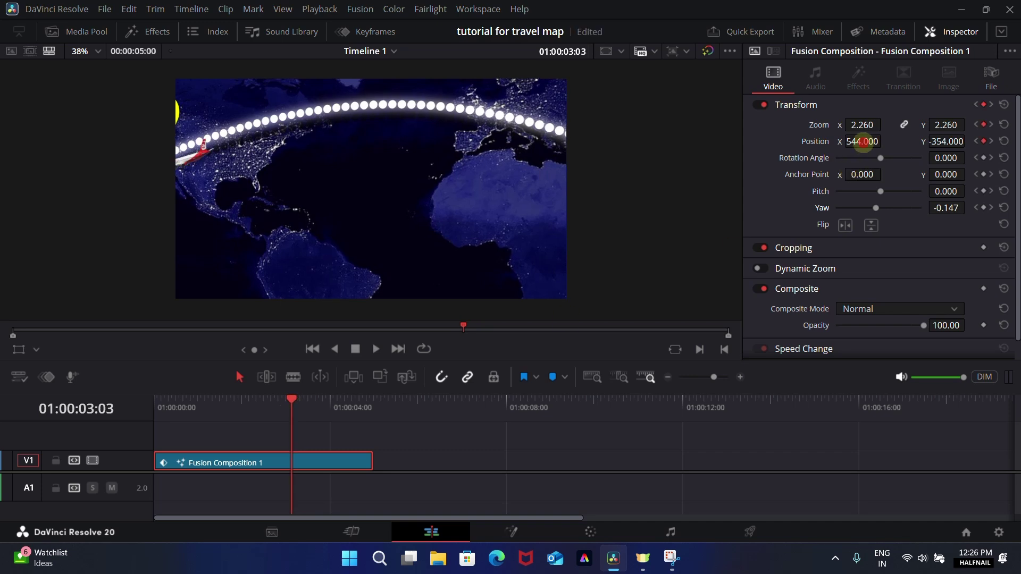
drag(862, 141, 570, 287)
drag(256, 421, 173, 410)
key(space)
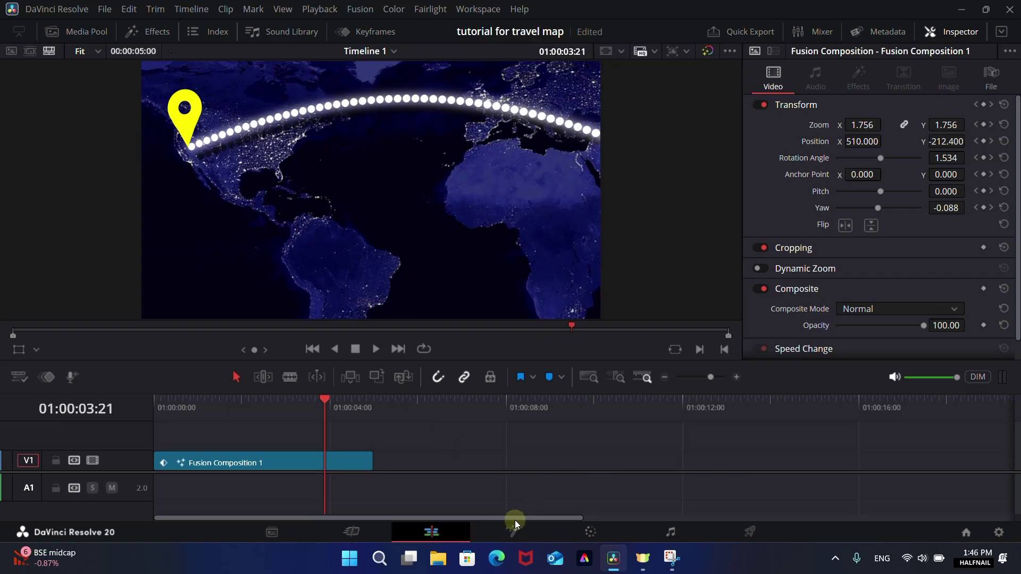
Add a FastNoise node merged over the map, with Detail 4.66 and Brightness -0.418.
click(514, 531)
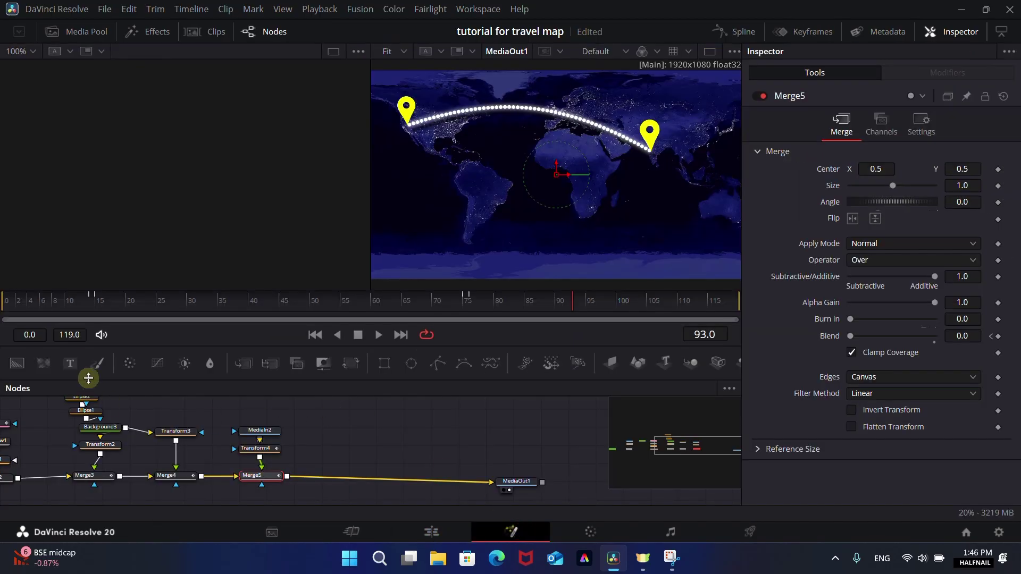
drag(44, 363, 287, 479)
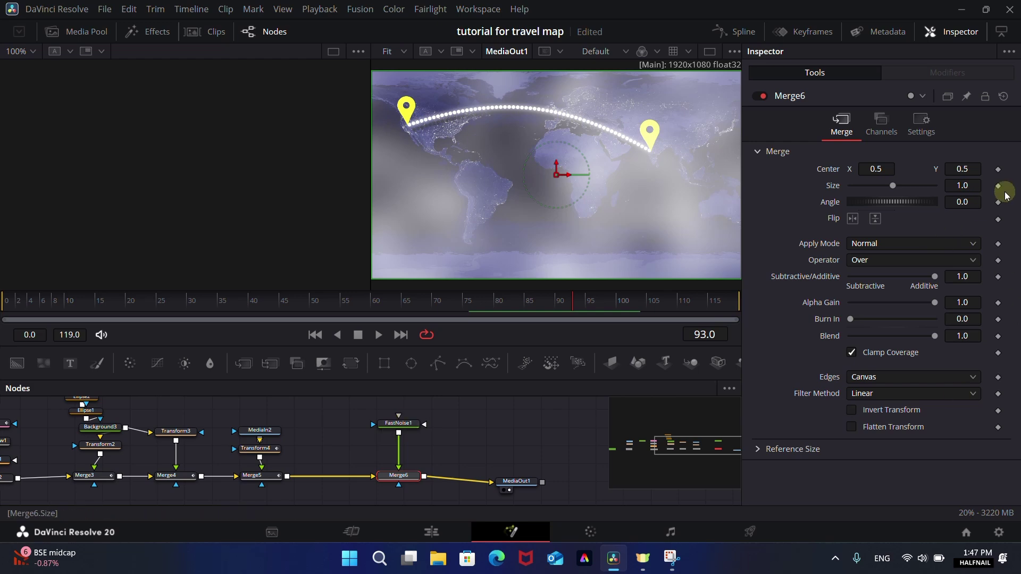
click(394, 424)
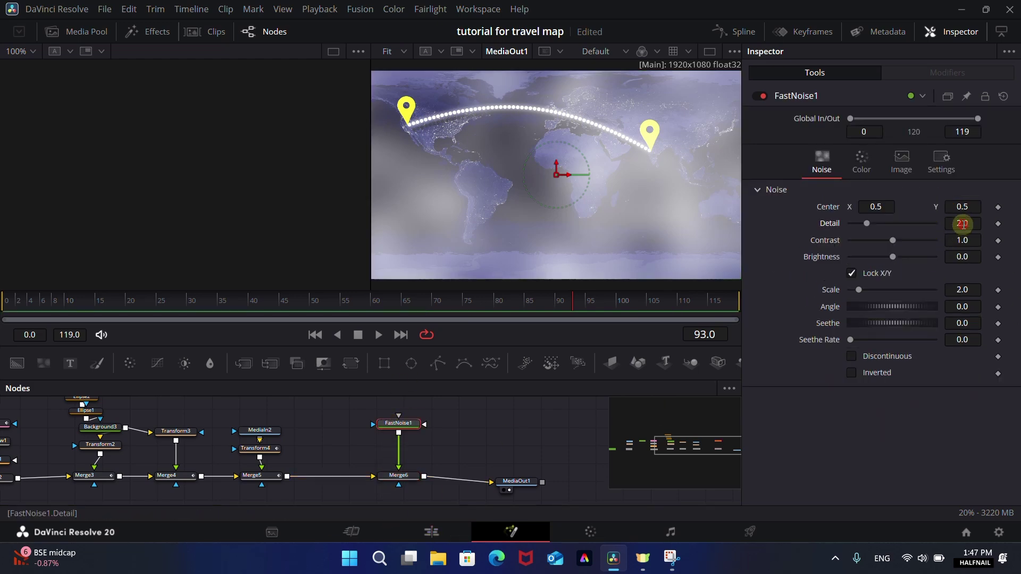
mouse_move(963, 224)
mouse_down()
mouse_move(991, 221)
mouse_move(558, 224)
mouse_move(985, 226)
mouse_move(950, 224)
mouse_up()
drag(971, 258, 875, 257)
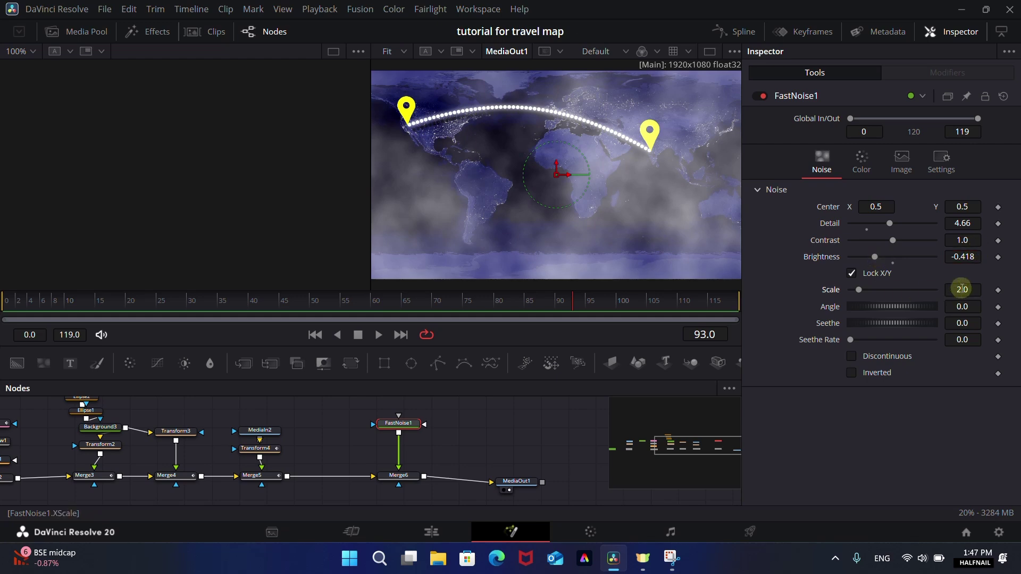
Keyframe the noise Scale at 5.15 on the first and last frames, 2.0 at frames 15 and 90.
drag(963, 289, 510, 292)
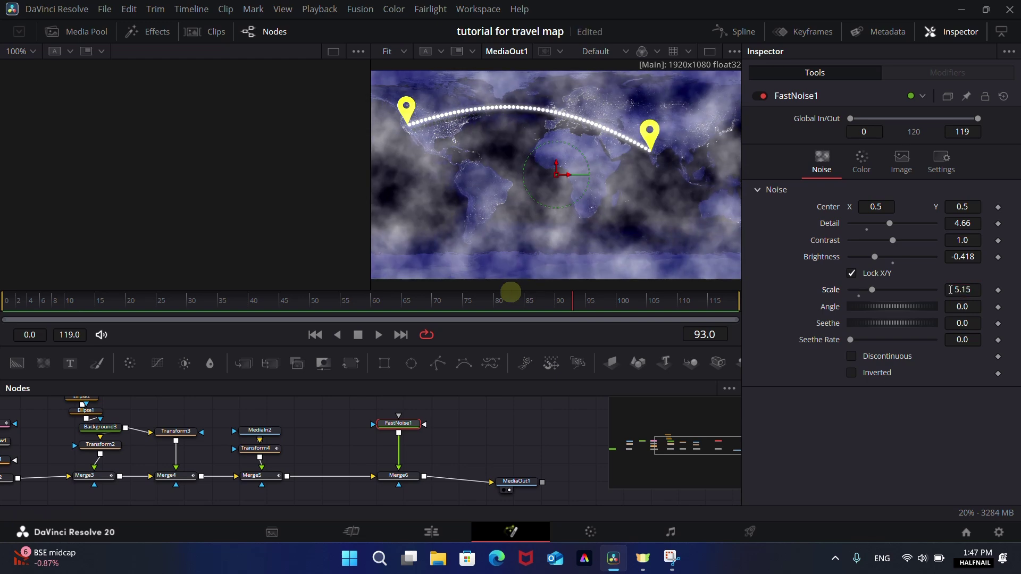
drag(576, 307, 2, 307)
click(999, 291)
drag(376, 306, 760, 313)
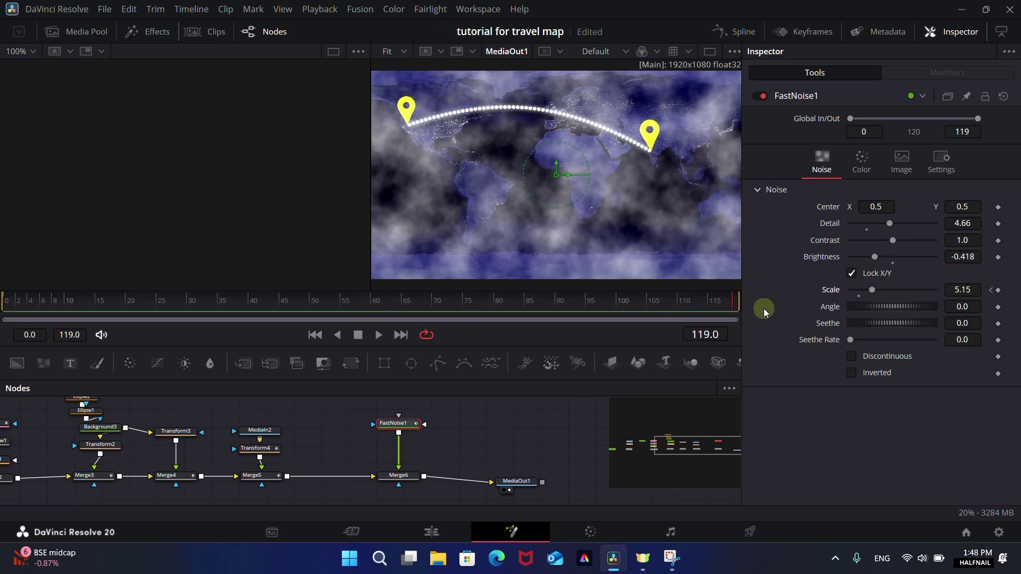
click(999, 292)
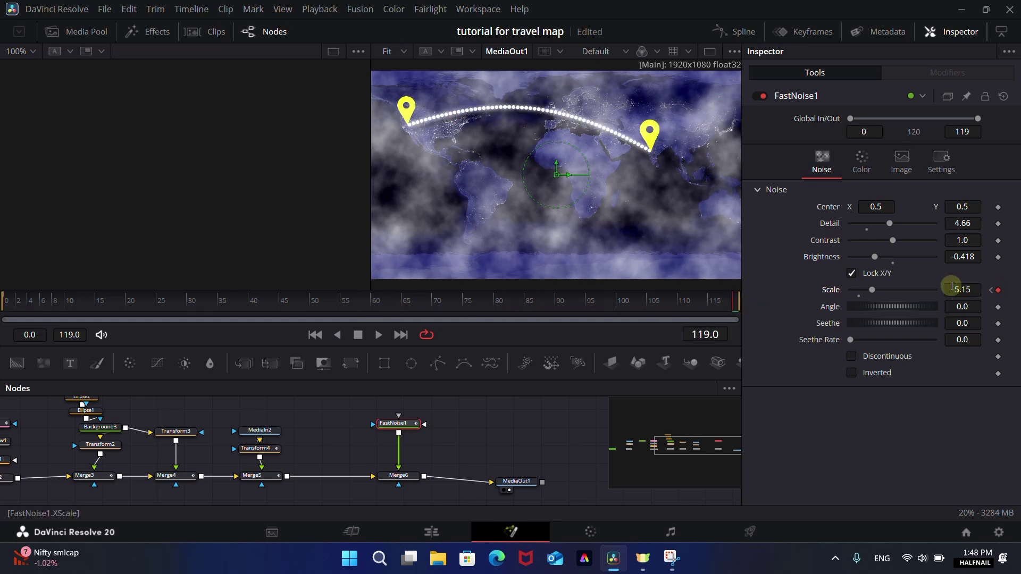
drag(736, 308, 94, 290)
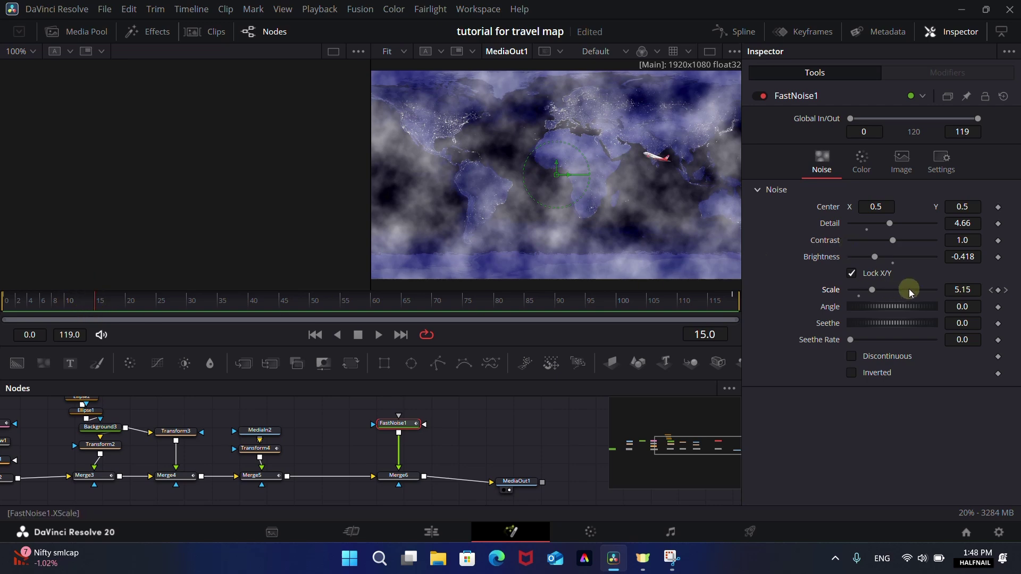
click(998, 293)
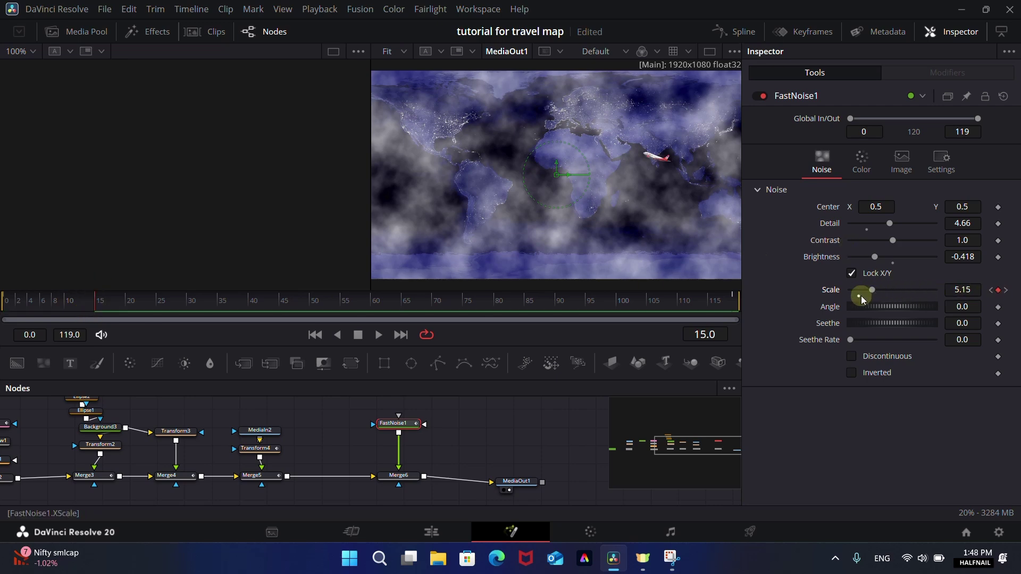
drag(861, 300, 860, 299)
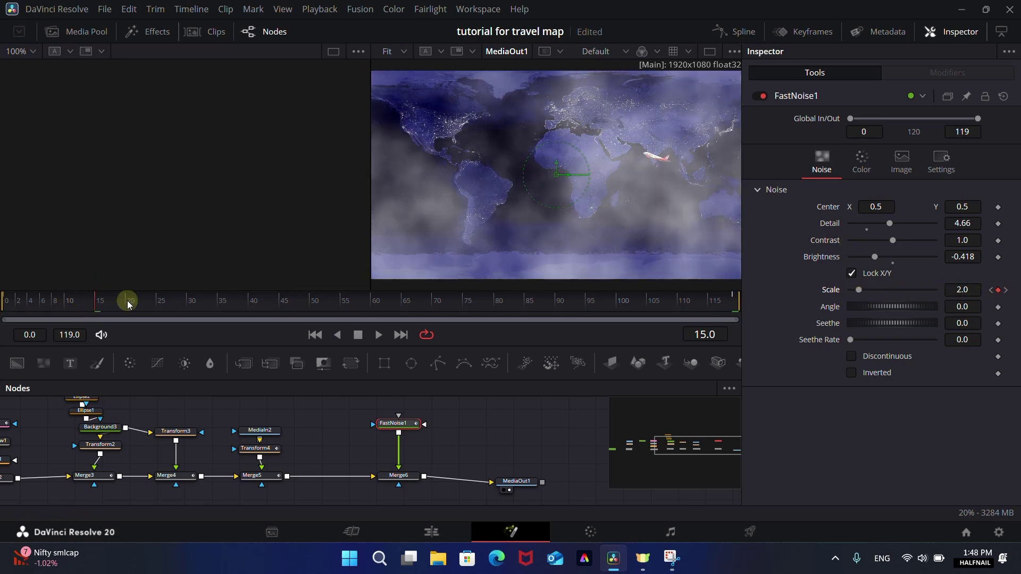
drag(126, 299, 561, 308)
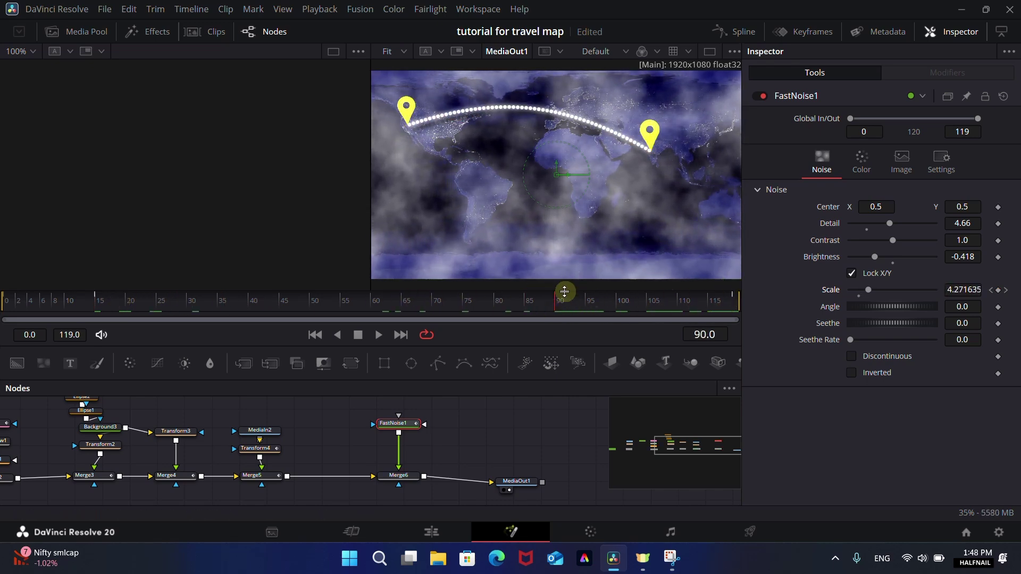
click(999, 290)
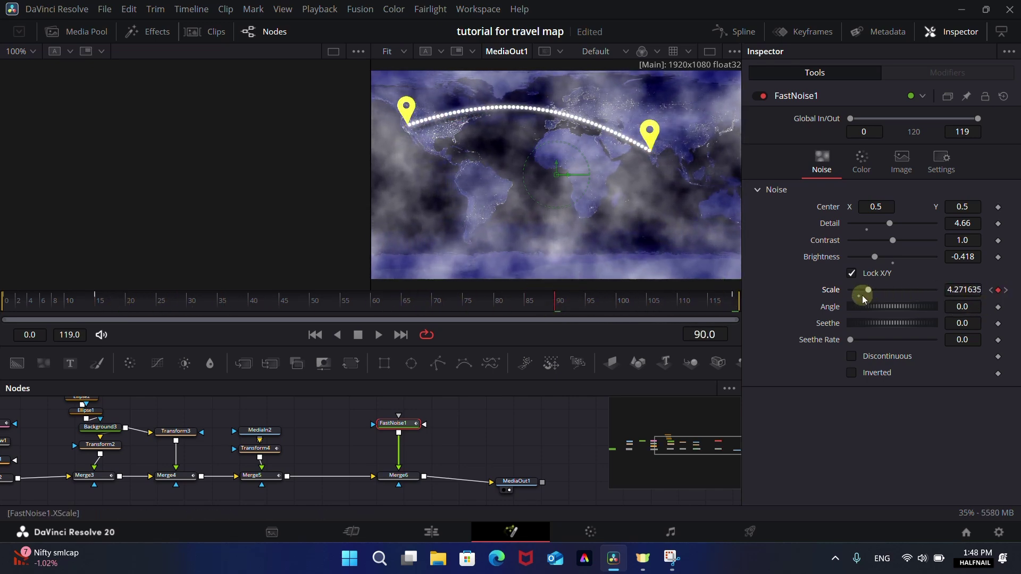
drag(862, 296, 857, 291)
drag(331, 311, 308, 314)
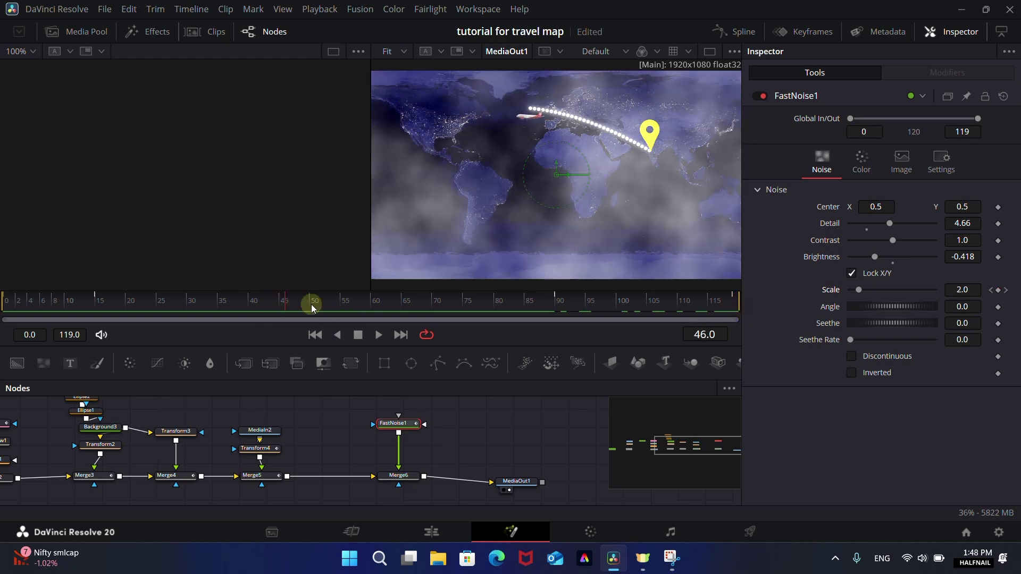
Keyframe Merge6's Blend at 1.0 on frame 119 and 0 on frames 15 and 90.
click(399, 475)
drag(274, 307, 97, 307)
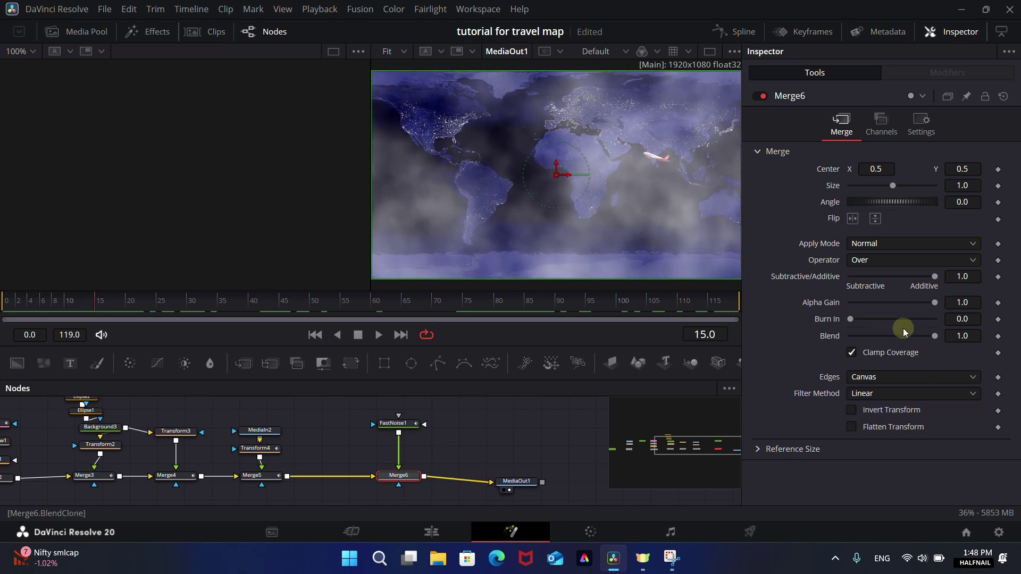
click(2, 304)
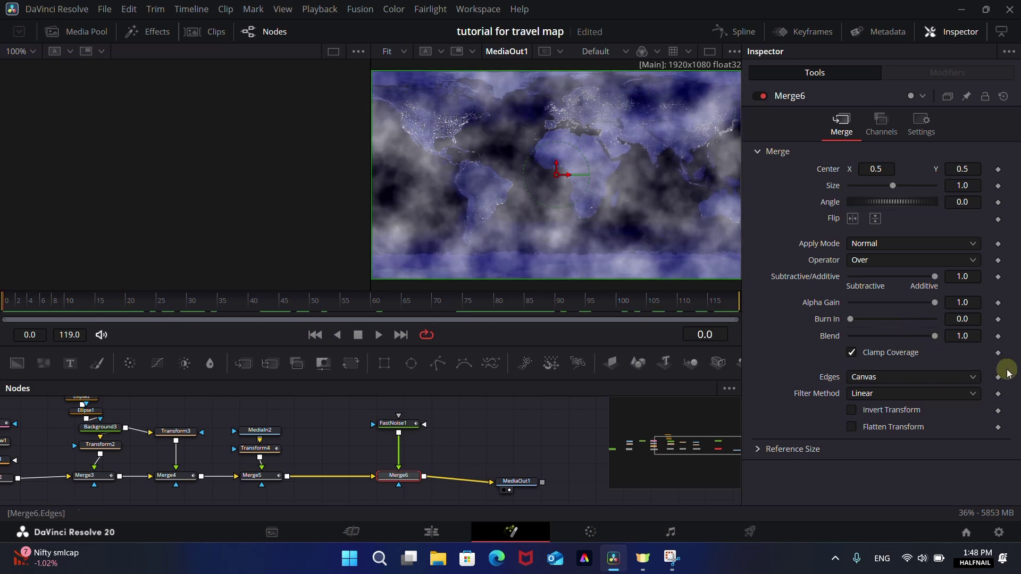
click(738, 303)
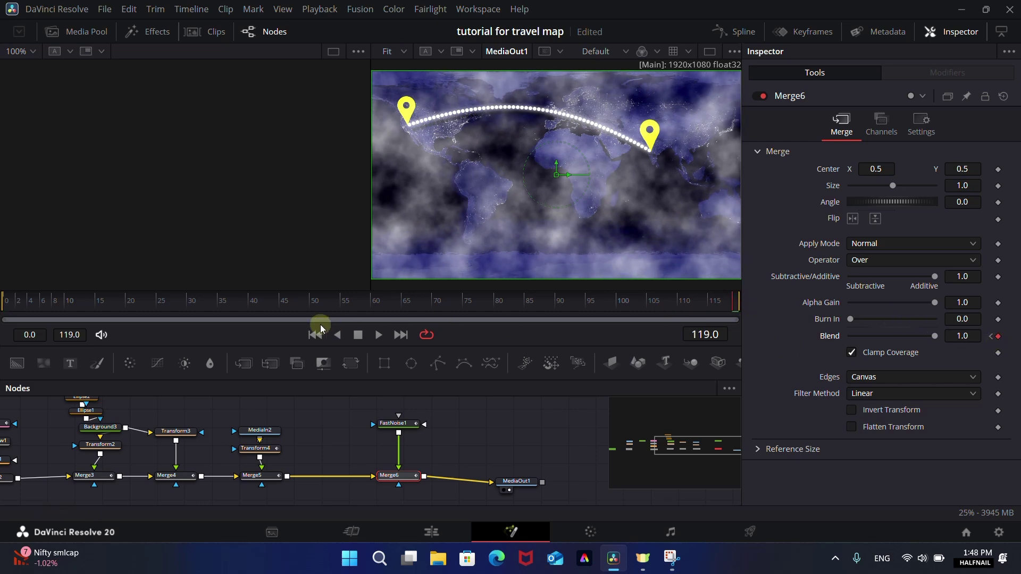
click(99, 305)
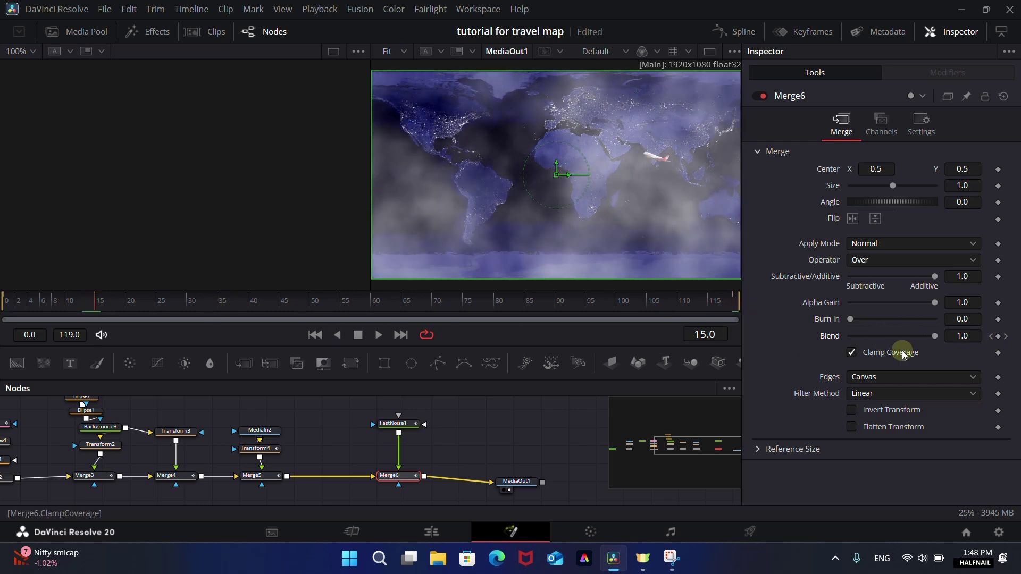
drag(937, 343, 850, 337)
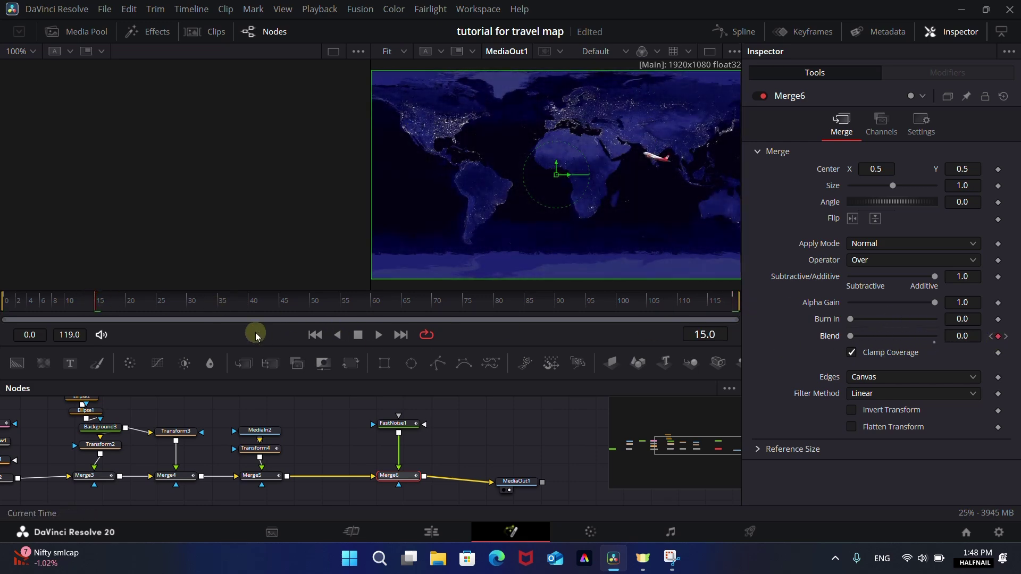
drag(253, 307, 559, 313)
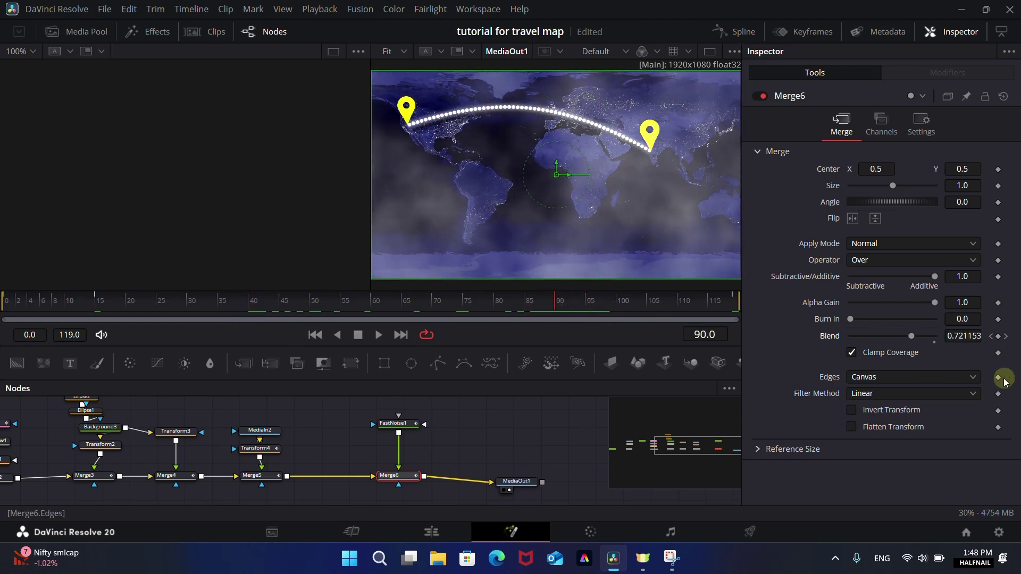
drag(911, 337, 823, 342)
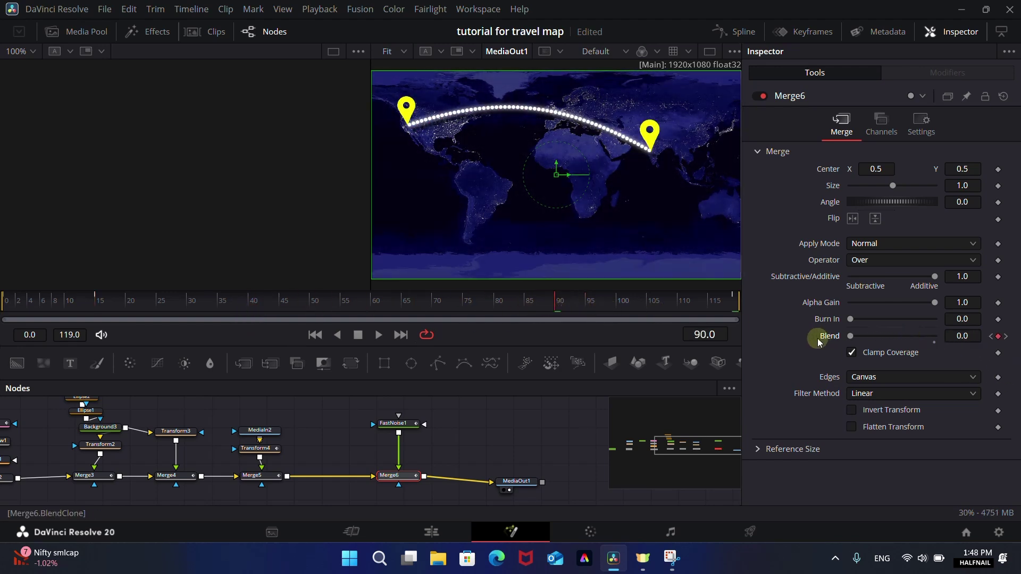
drag(584, 303, 559, 304)
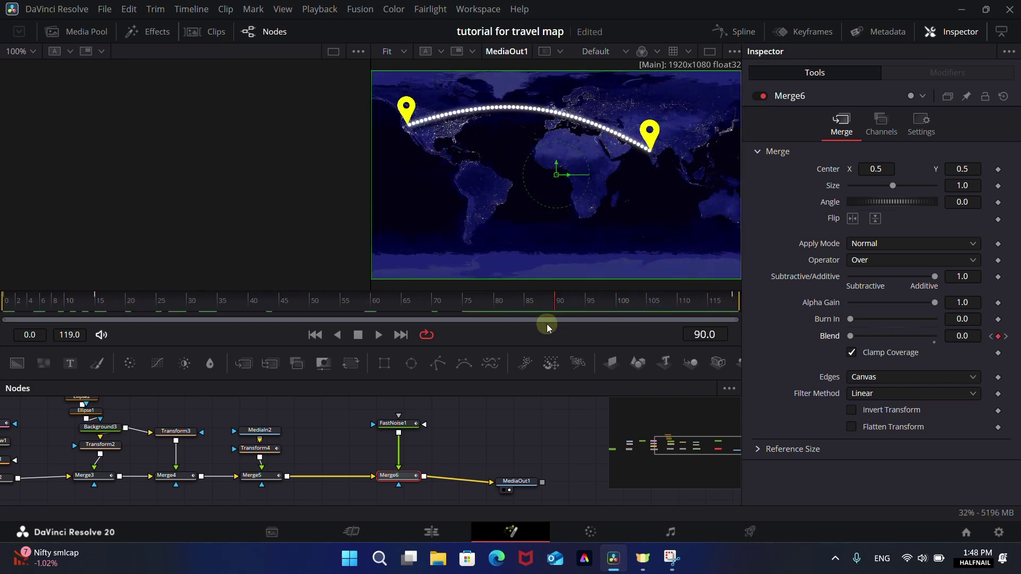
Play the travel-map composition back from the start twice on the Edit page timeline.
click(431, 531)
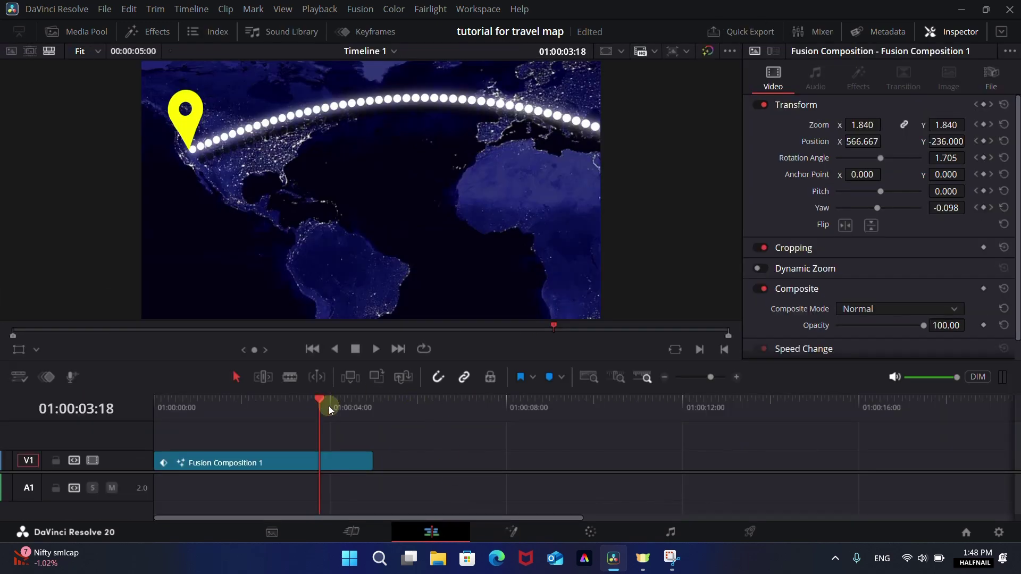
drag(266, 406, 147, 404)
key(space)
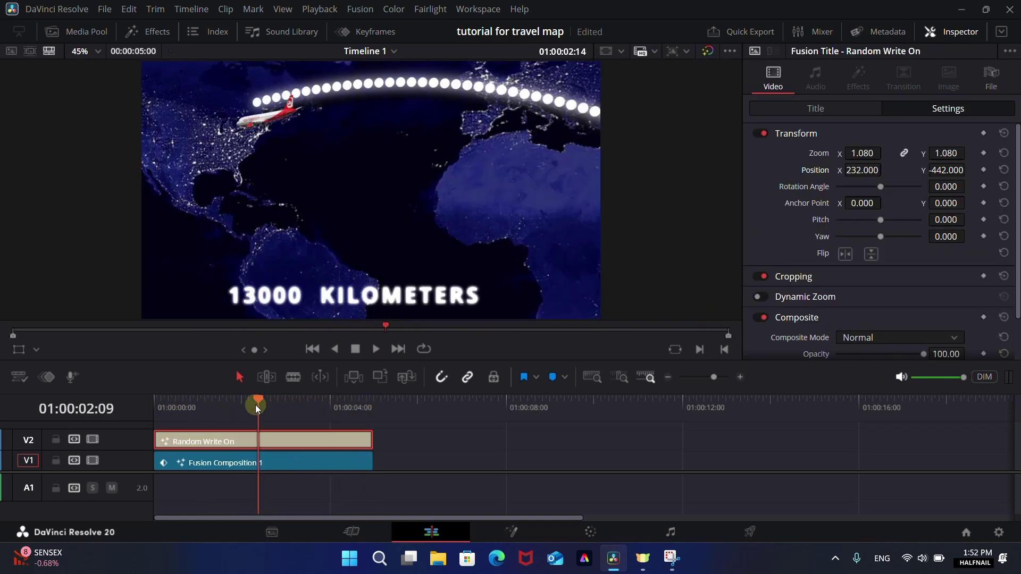
drag(255, 404, 156, 407)
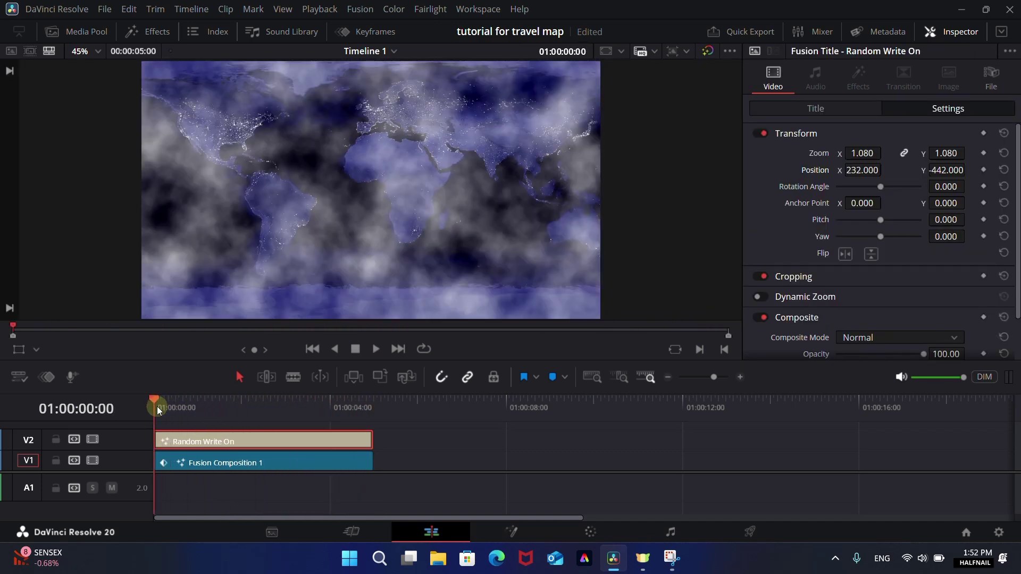
key(space)
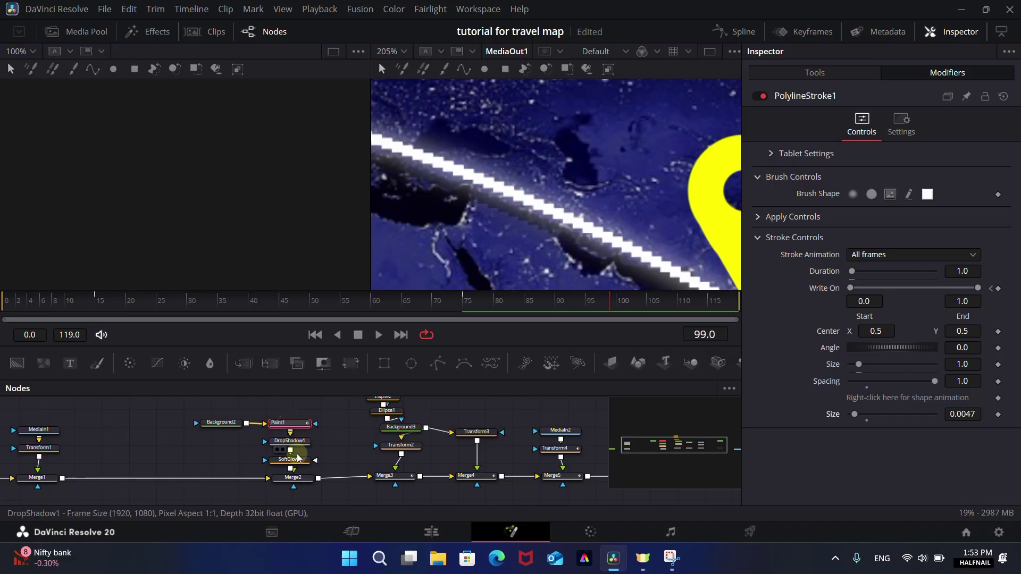
Disable Merge2 to hide the white stripe and bring the North American pin into view.
click(293, 477)
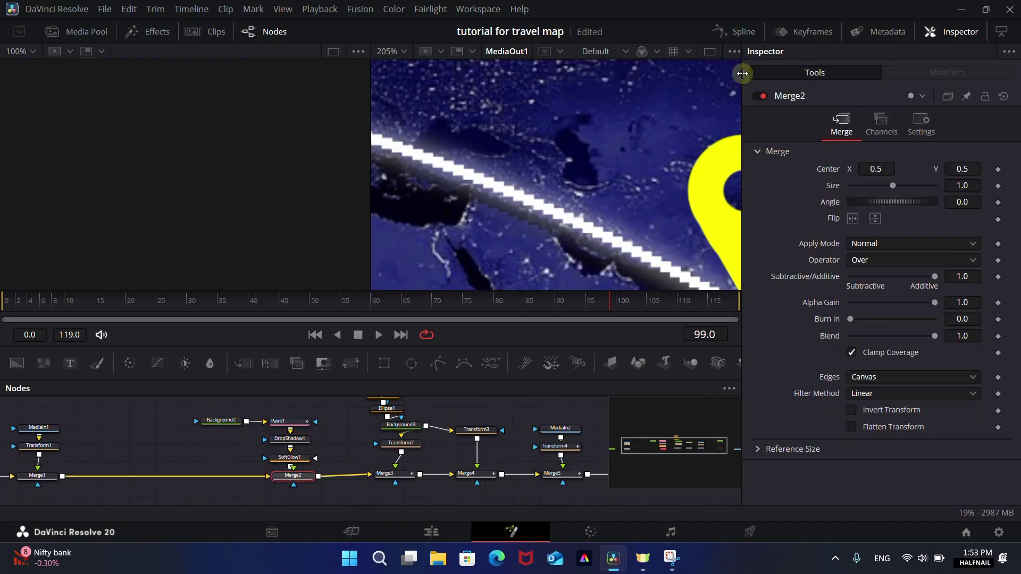
click(765, 97)
scroll(492, 211, down, 8)
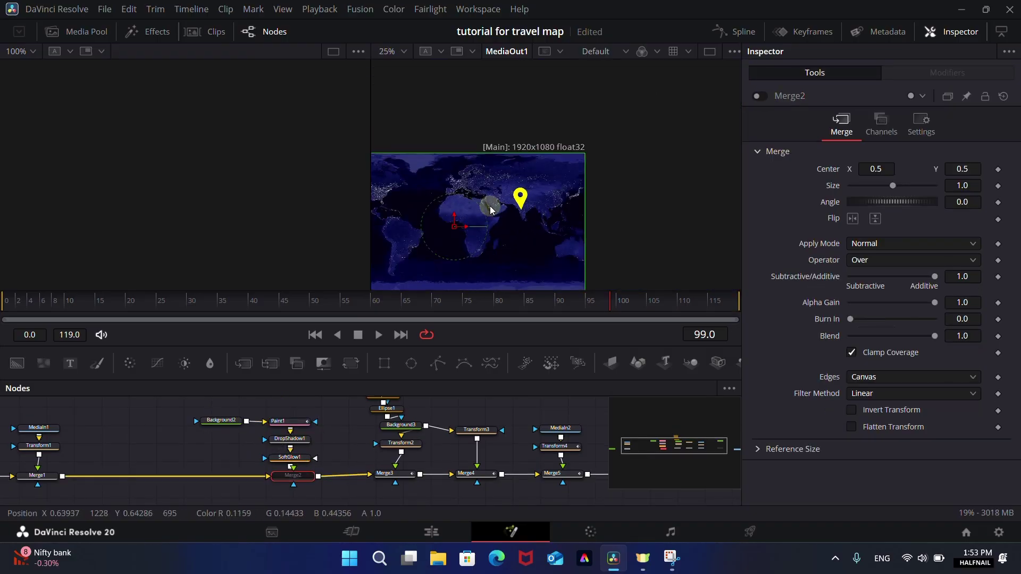
drag(522, 222, 614, 205)
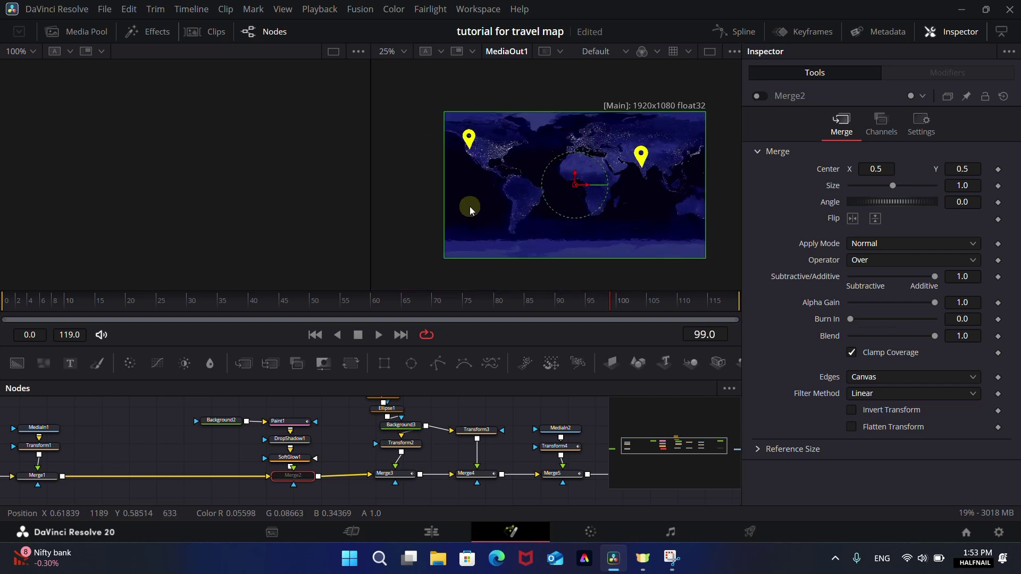
Add a Text1 node into the Merge1–Merge2 chain via Merge7 and tidy the node graph.
drag(73, 365, 165, 449)
drag(98, 479, 99, 477)
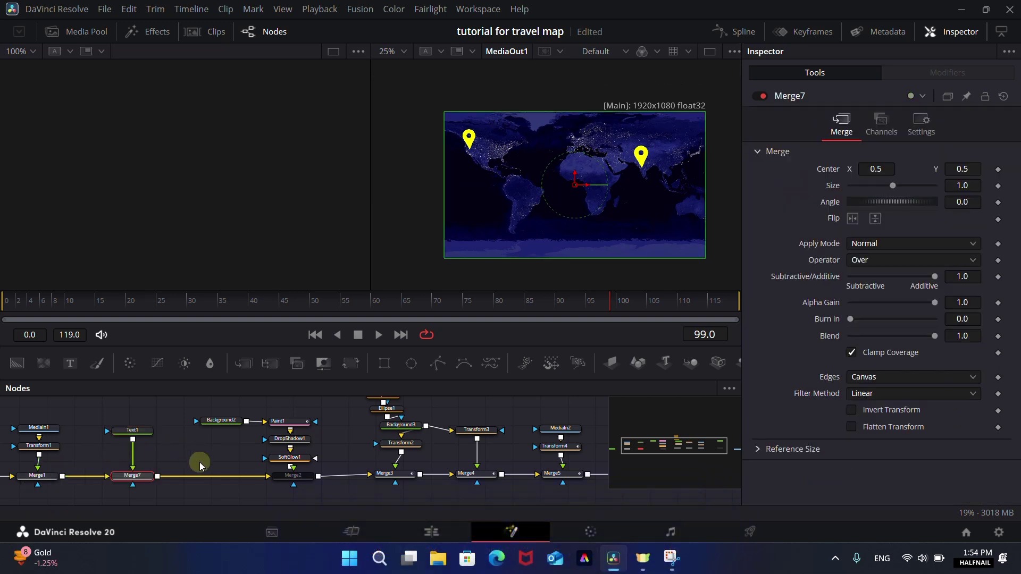
mouse_move(196, 457)
mouse_down()
mouse_move(246, 477)
mouse_move(296, 478)
mouse_up()
drag(301, 431, 387, 419)
drag(214, 446, 224, 434)
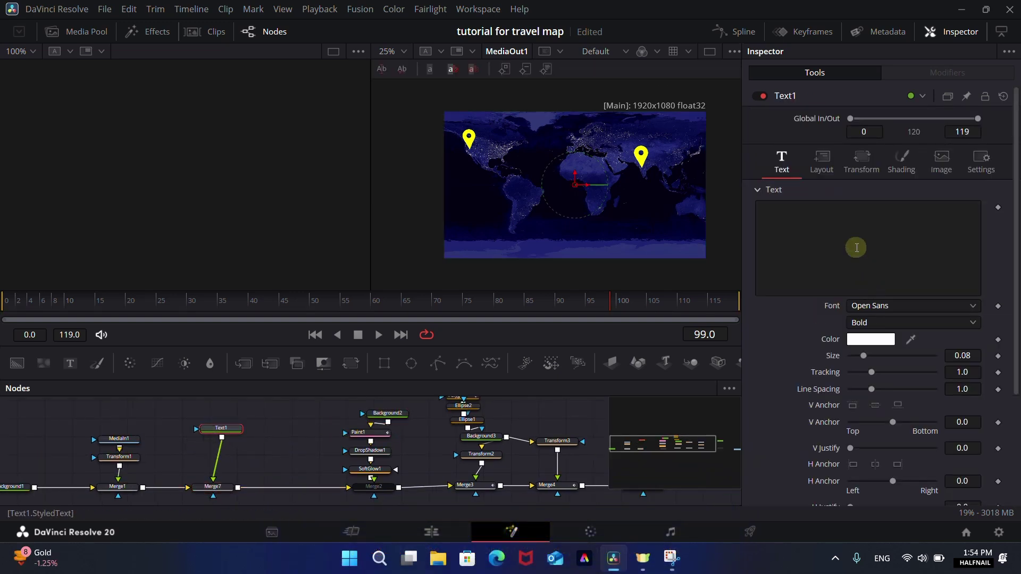
click(833, 236)
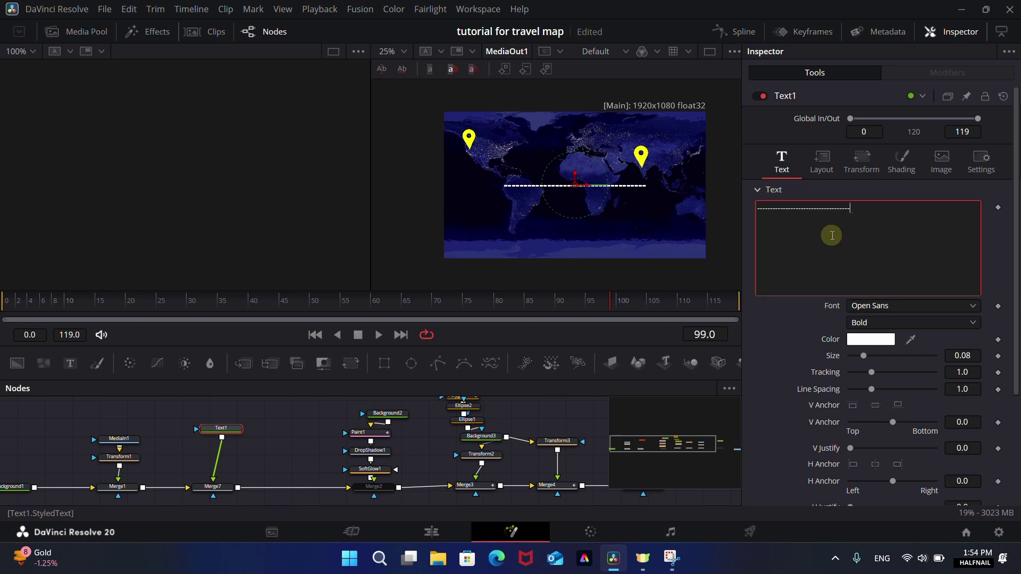
Set Text1's layout Type to Path and draw a path between the two pins.
click(821, 172)
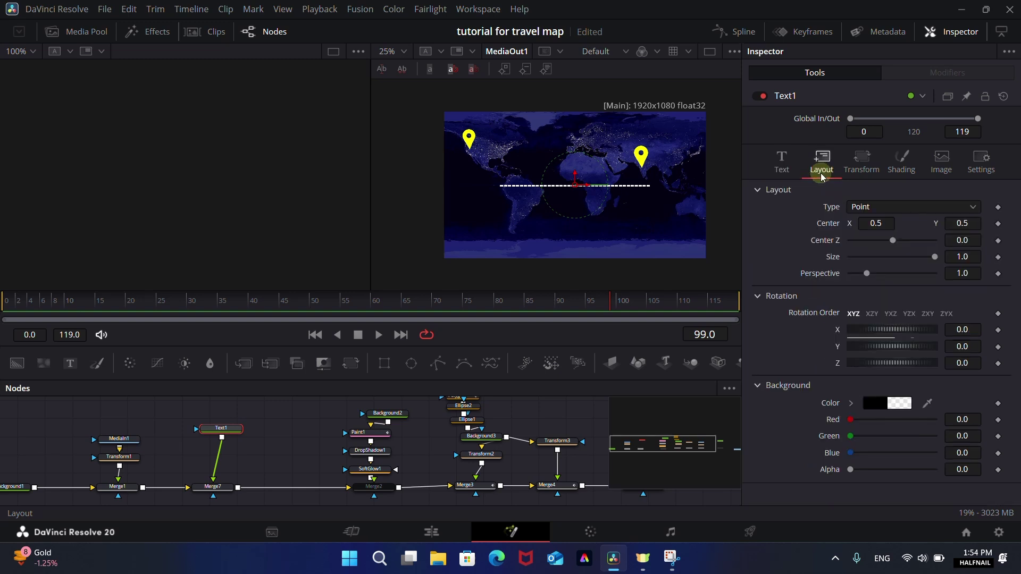
click(869, 214)
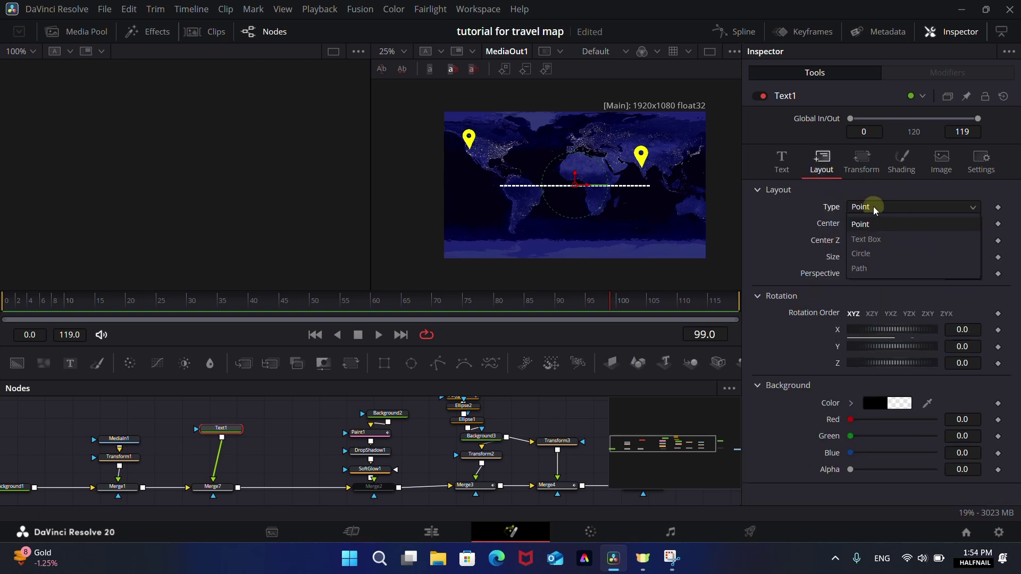
click(873, 269)
scroll(640, 176, up, 8)
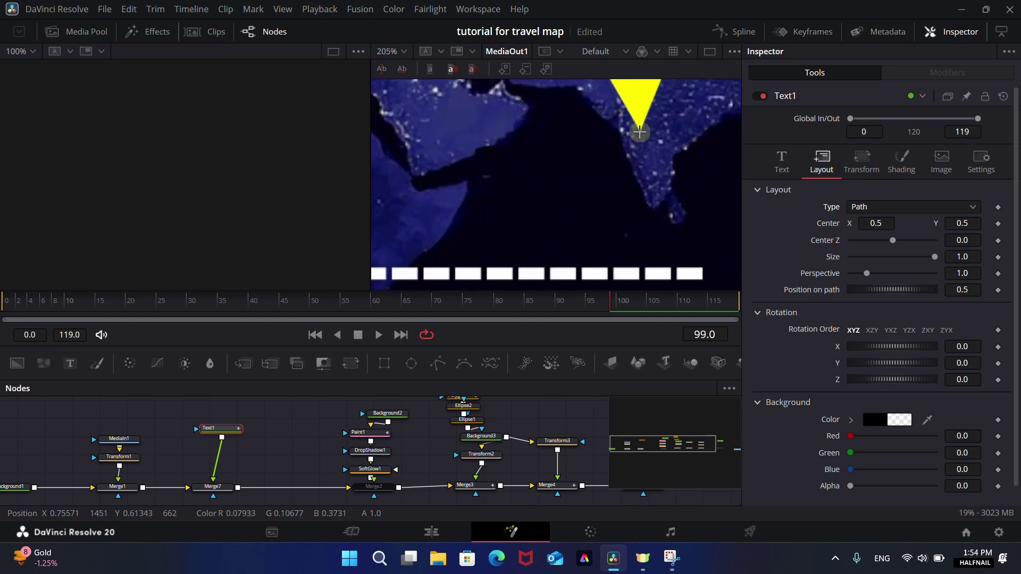
click(640, 132)
scroll(620, 137, down, 8)
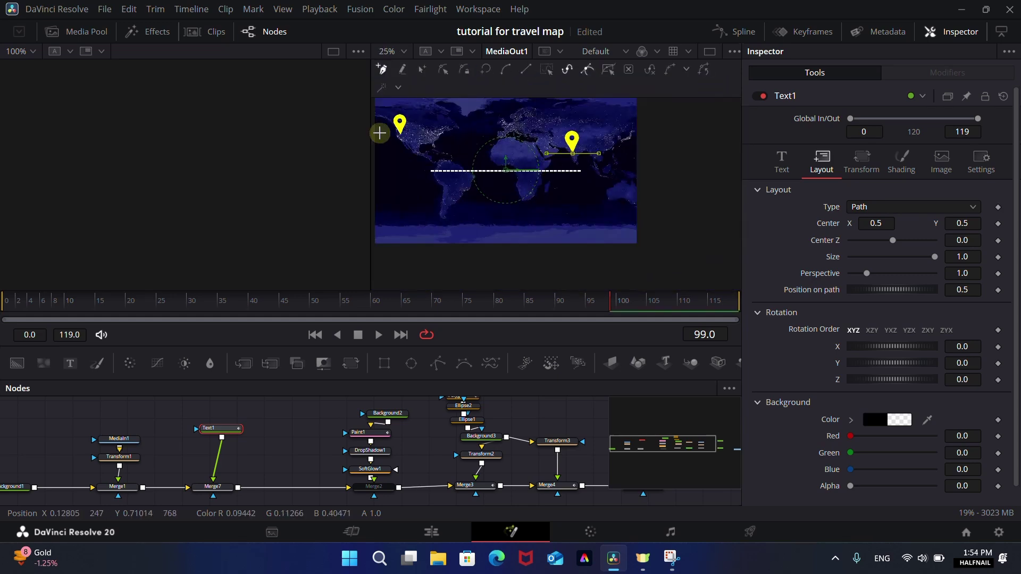
scroll(400, 136, up, 4)
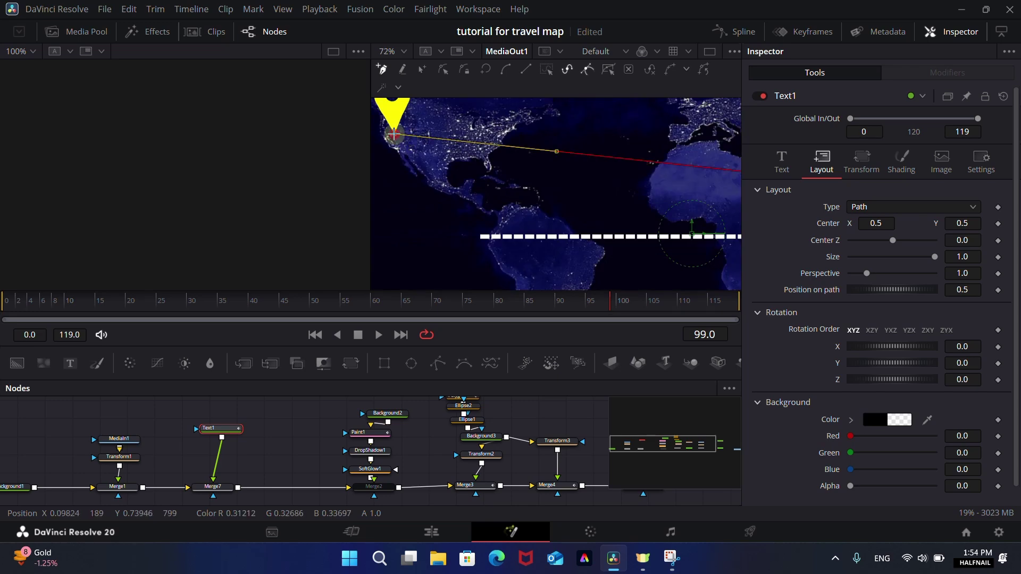
scroll(488, 154, down, 4)
scroll(585, 197, up, 3)
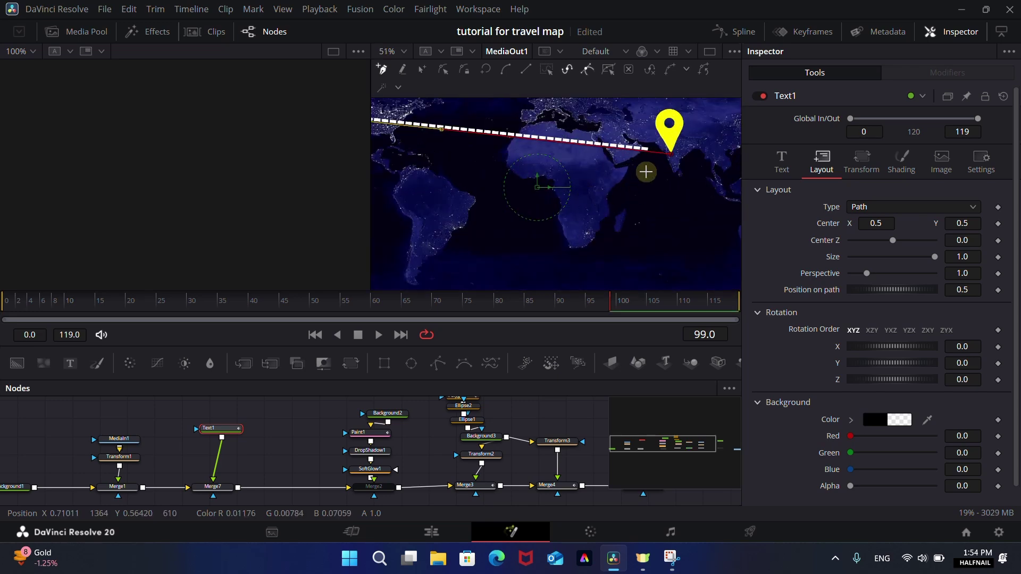
scroll(645, 172, down, 2)
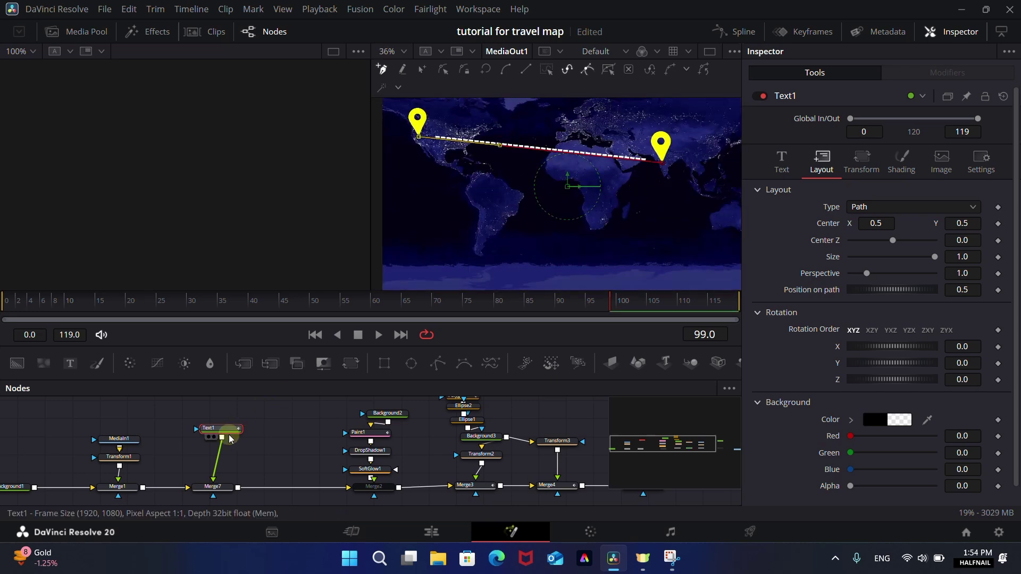
Lengthen the row of dashes in Text1's Text box.
click(781, 159)
click(860, 212)
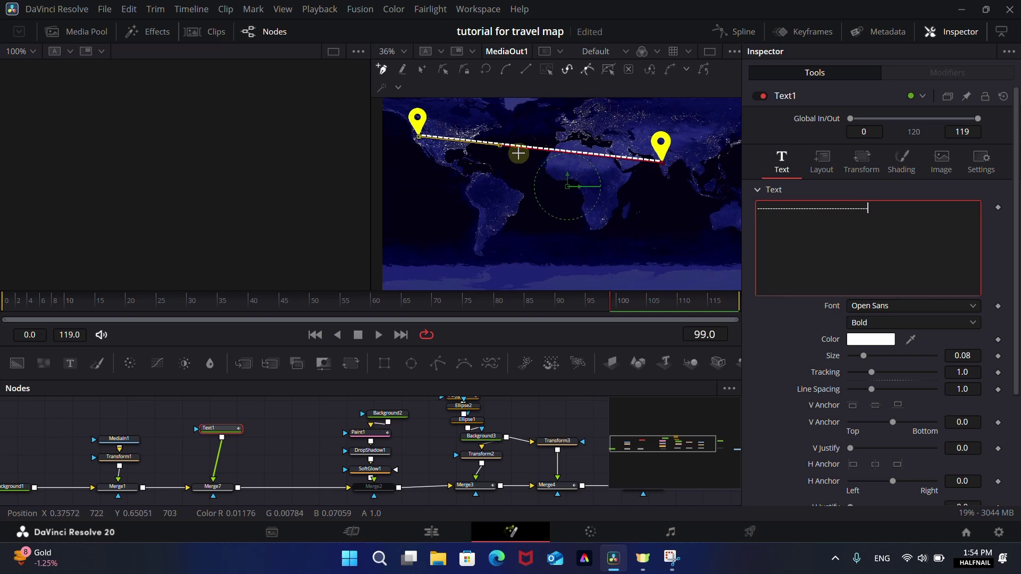
scroll(514, 183, up, 3)
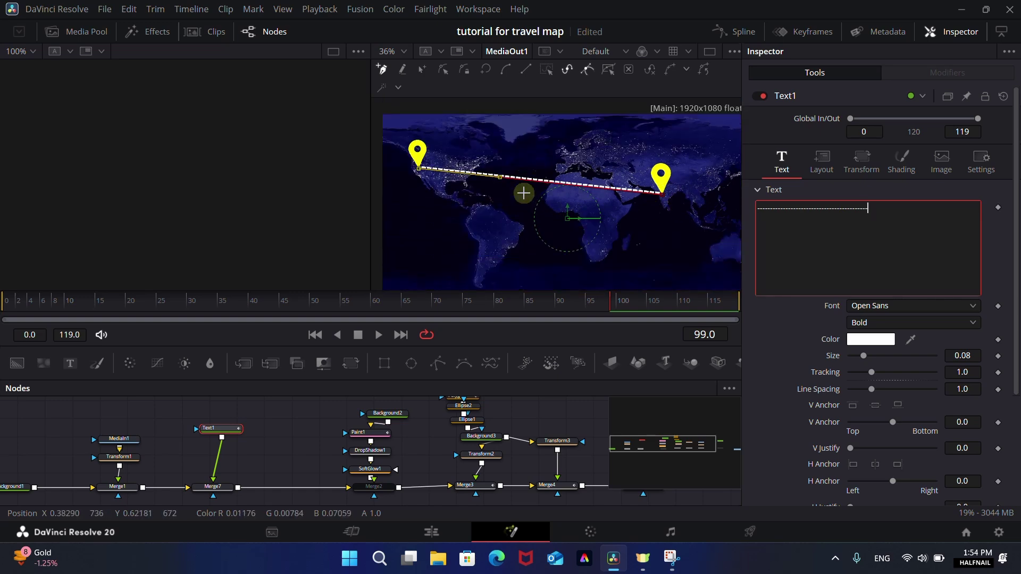
Bend the dashed text path into an arc ending at the India pin using its bezier handles.
drag(509, 177, 536, 114)
drag(670, 206, 536, 215)
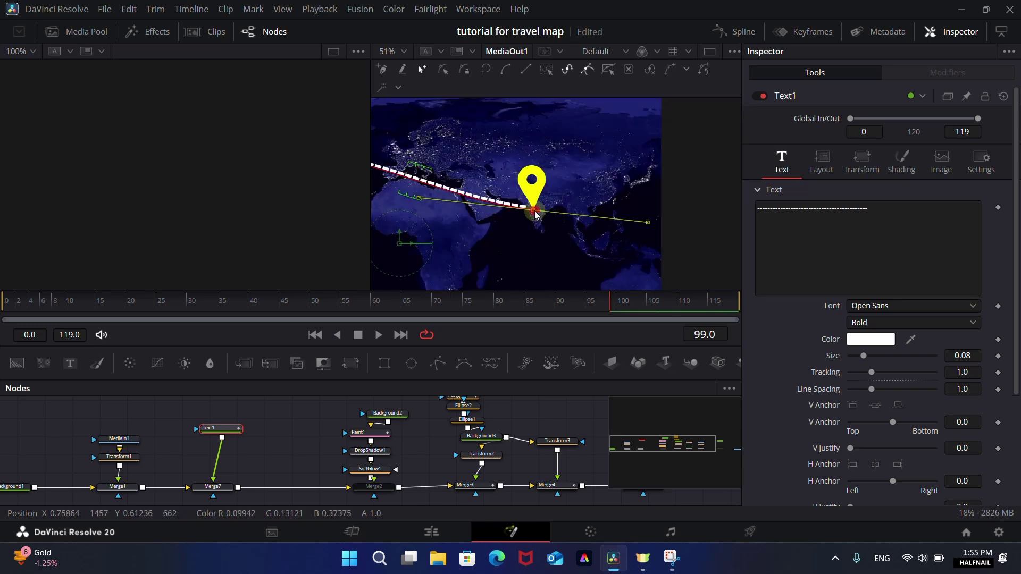
drag(419, 200, 458, 148)
scroll(441, 209, down, 2)
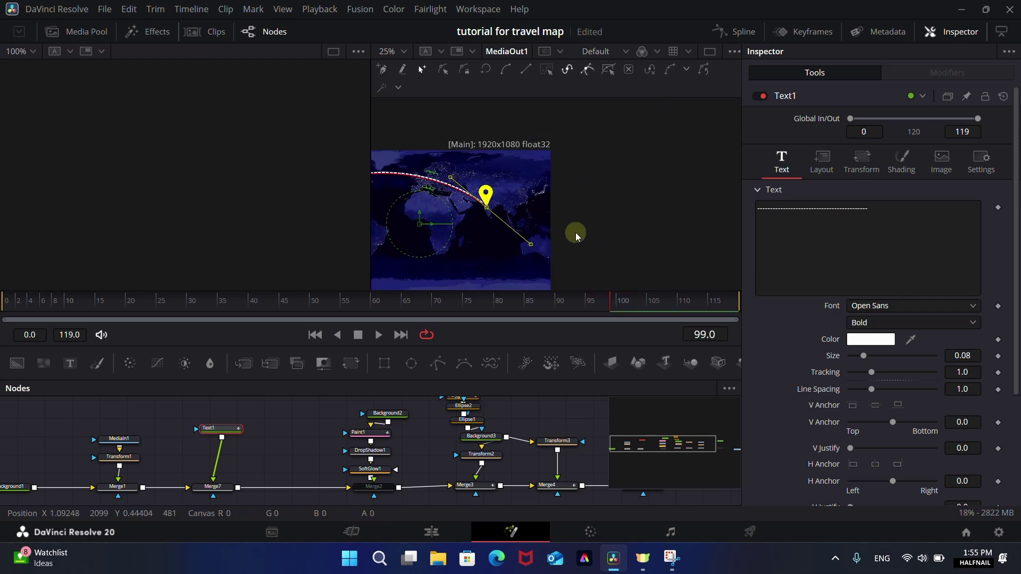
scroll(556, 252, down, 2)
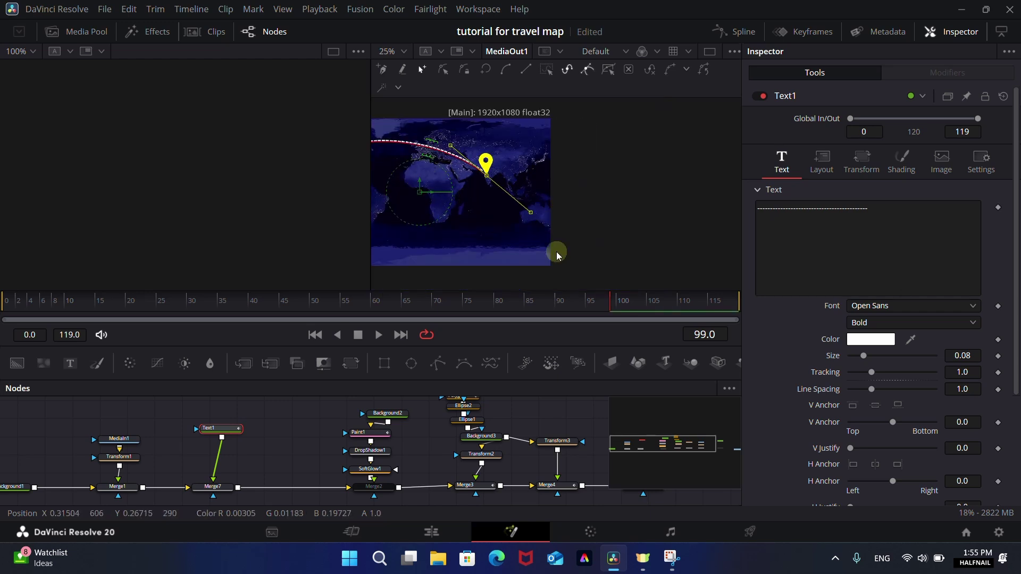
scroll(554, 238, left, 2)
drag(372, 105, 105, 107)
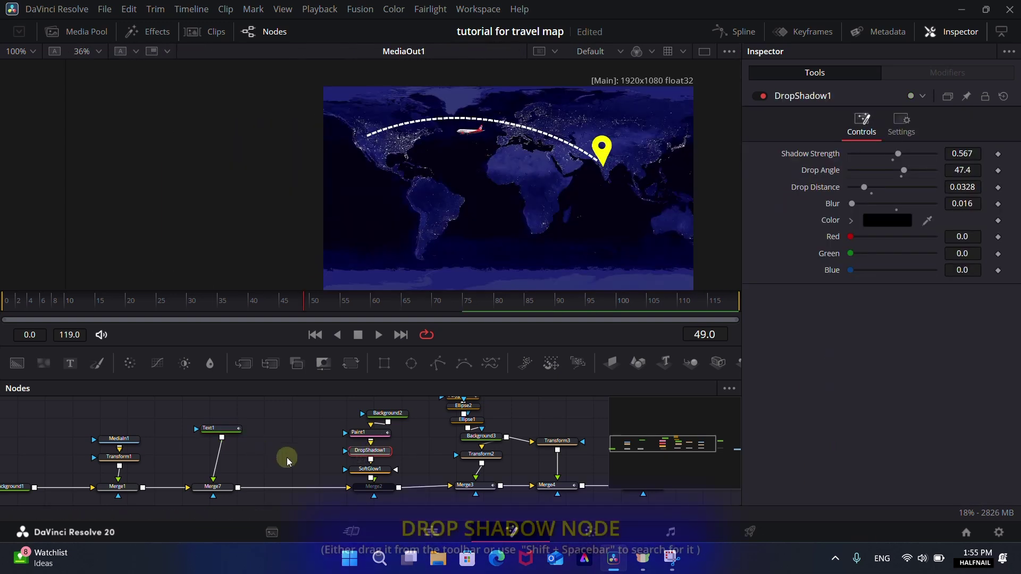
Paste a copy of the drop shadow node beneath the dashed Text1 node.
click(229, 429)
key(ctrl+v)
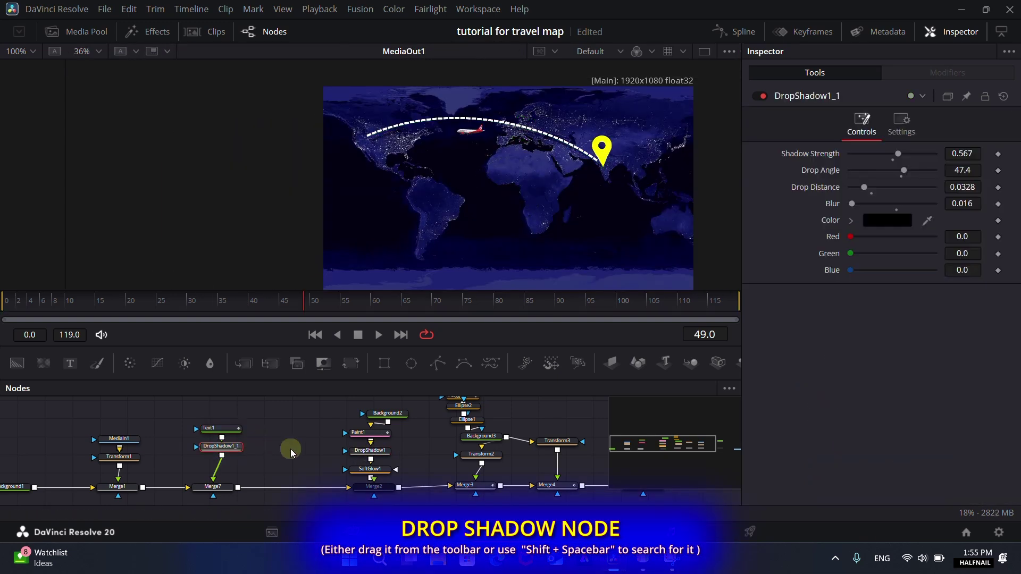
scroll(464, 150, up, 5)
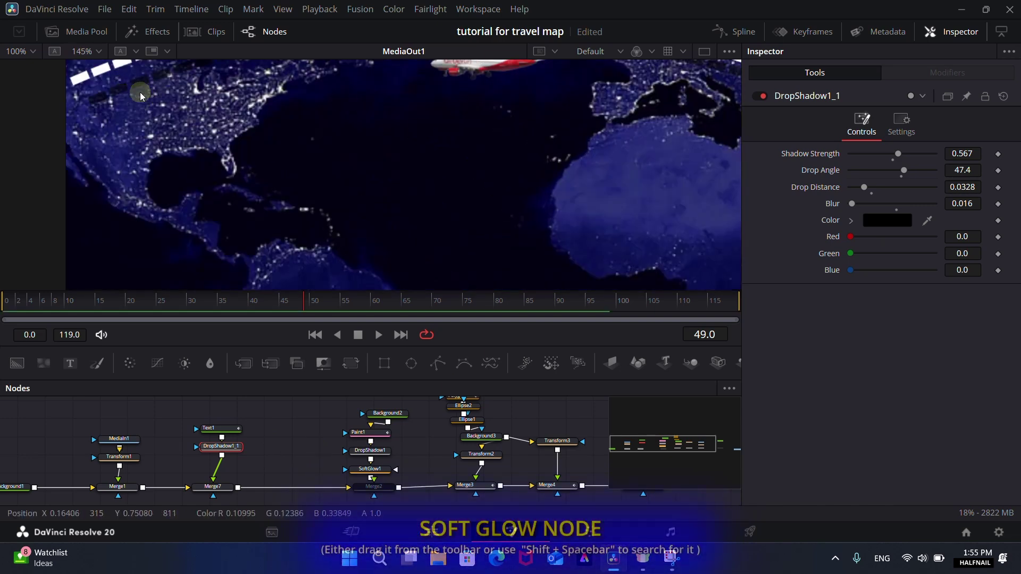
scroll(482, 171, down, 5)
Chain a copy of SoftGlow1 beneath the text's new DropShadow1_1 node.
click(379, 474)
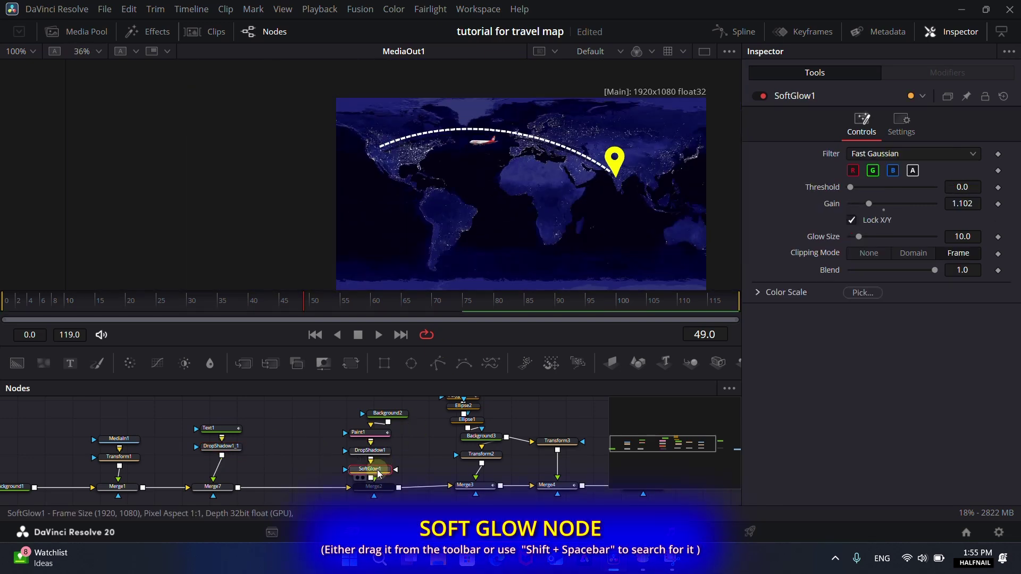
click(222, 452)
key(ctrl+v)
scroll(457, 171, up, 2)
scroll(458, 172, up, 2)
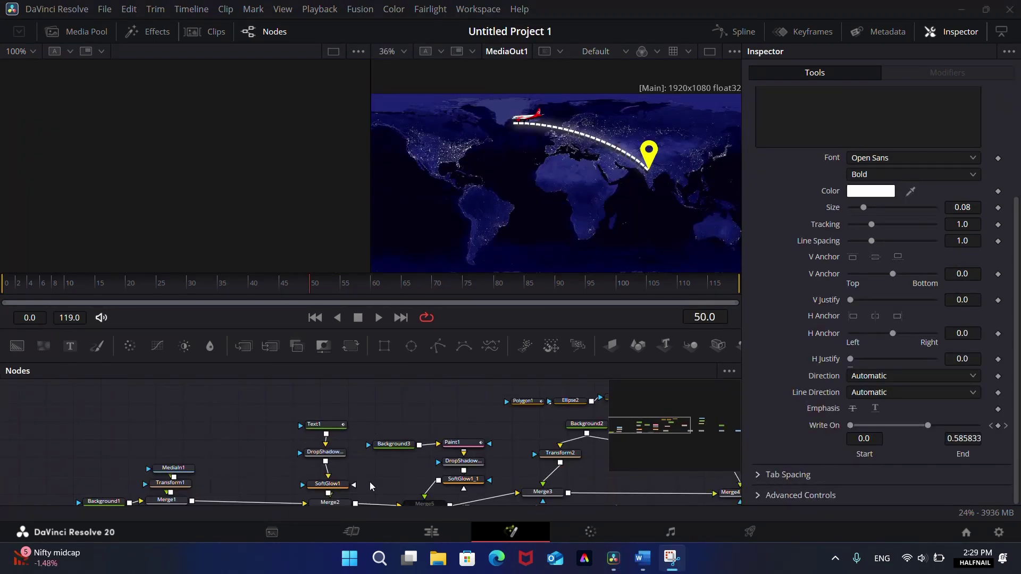
drag(368, 483, 347, 481)
click(310, 428)
drag(224, 289, 310, 289)
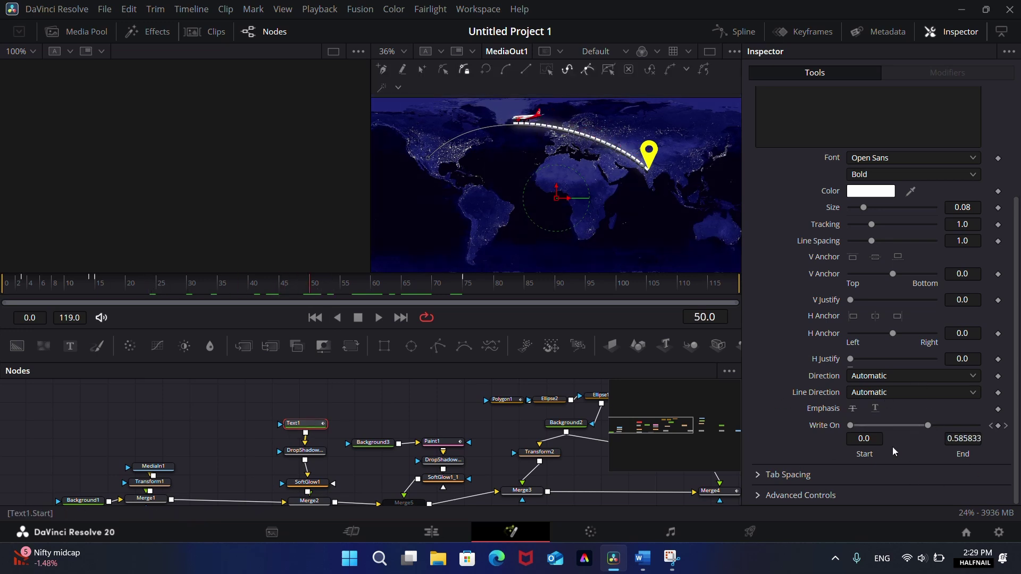